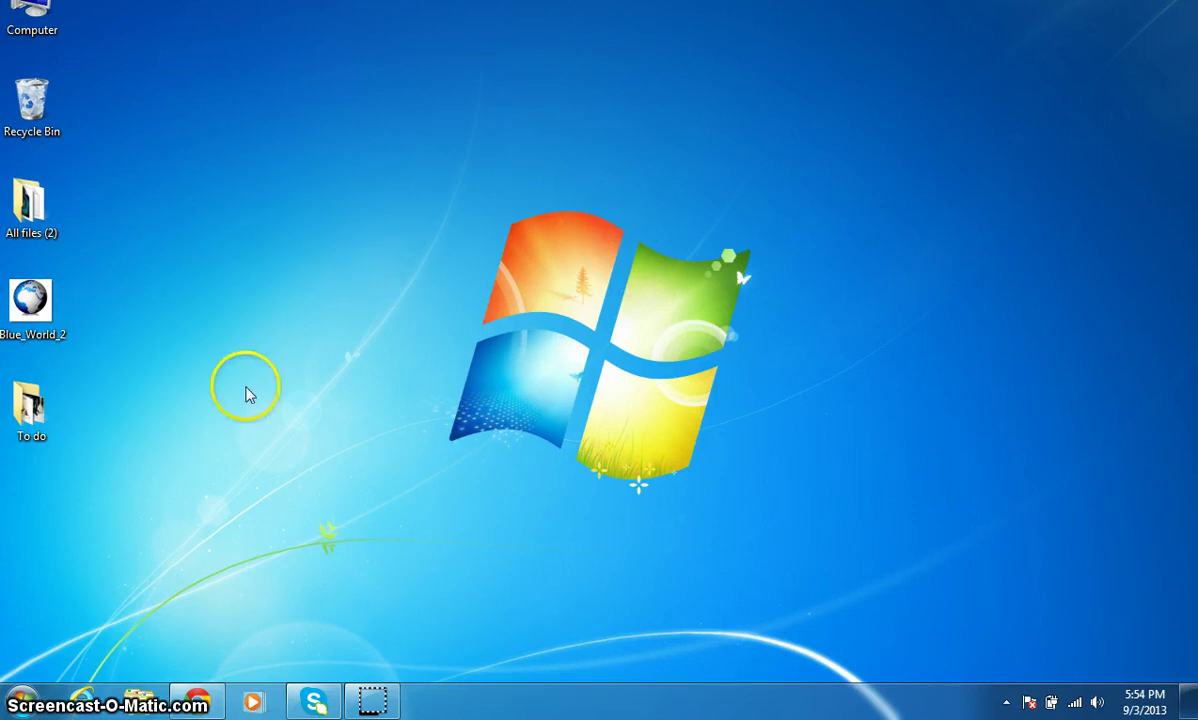
# Launch Paint.NET and move the Tools window off the blank canvas into the empty area beside it
pyautogui.click(22, 700)
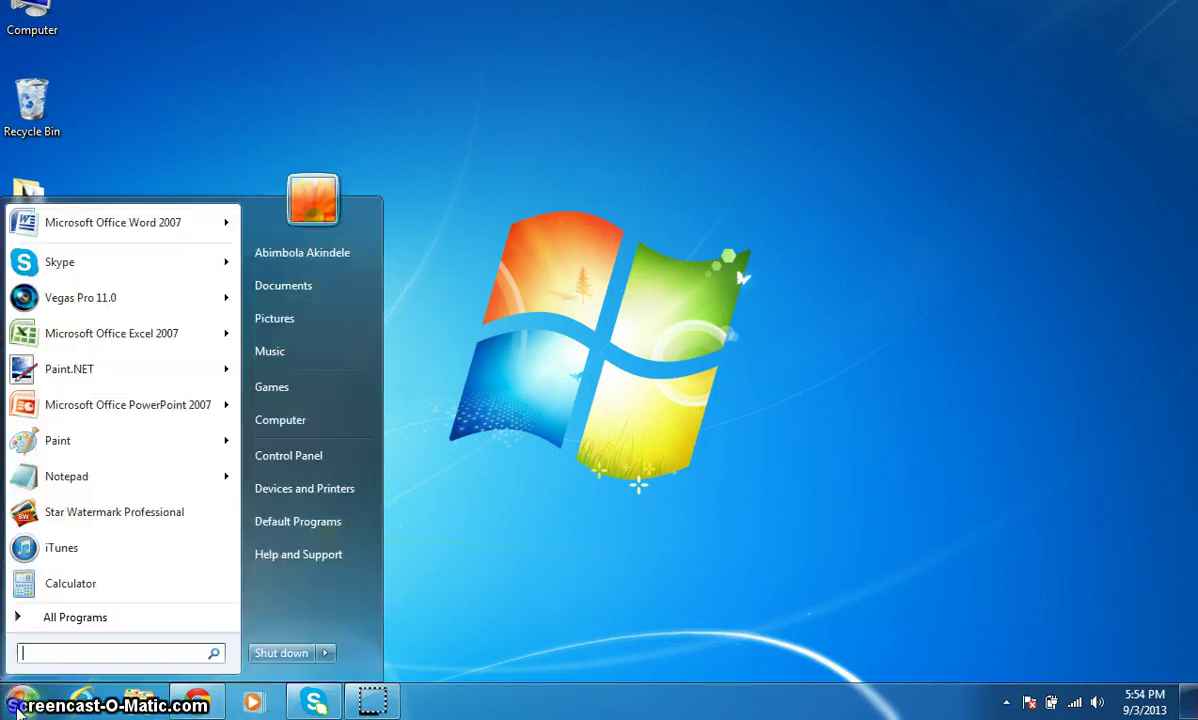
pyautogui.click(83, 377)
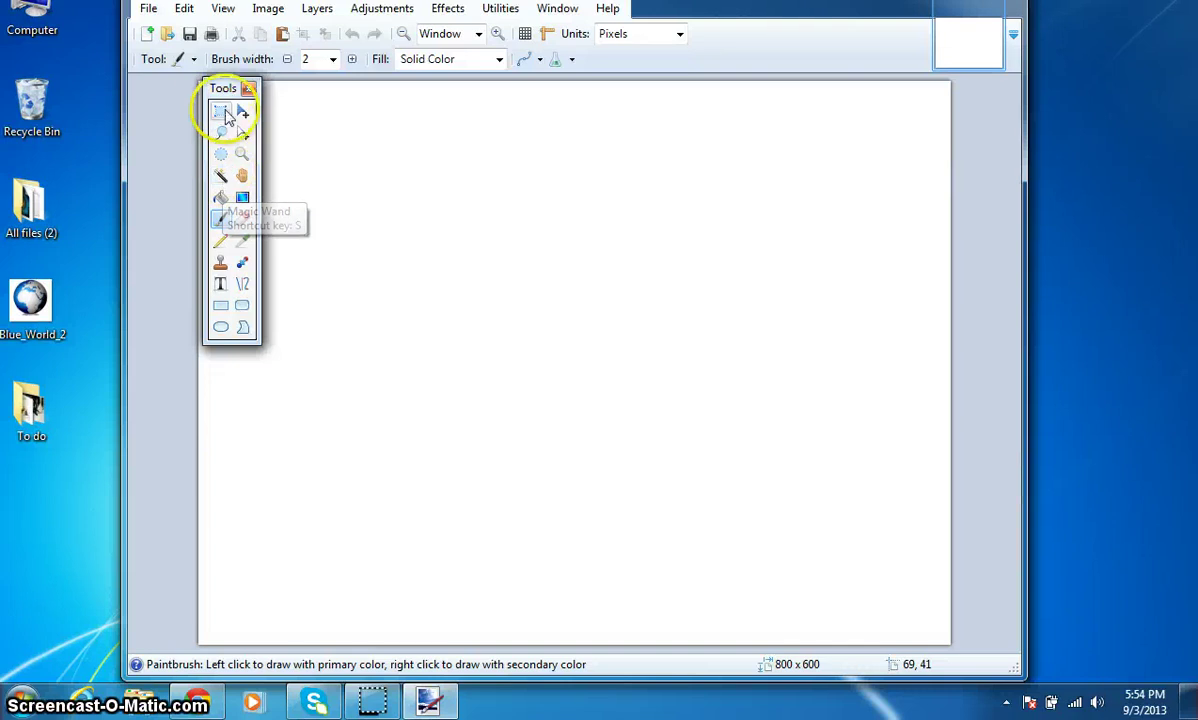
pyautogui.moveTo(222, 89); pyautogui.dragTo(154, 108)
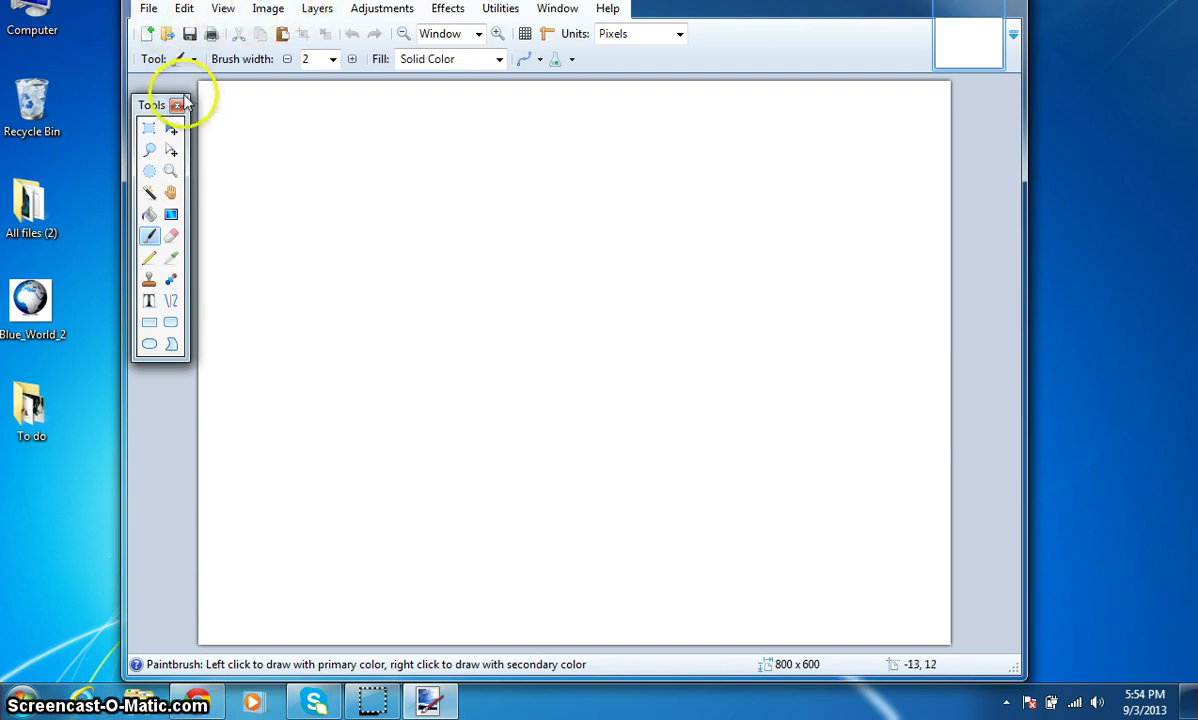
pyautogui.moveTo(157, 108); pyautogui.dragTo(157, 199)
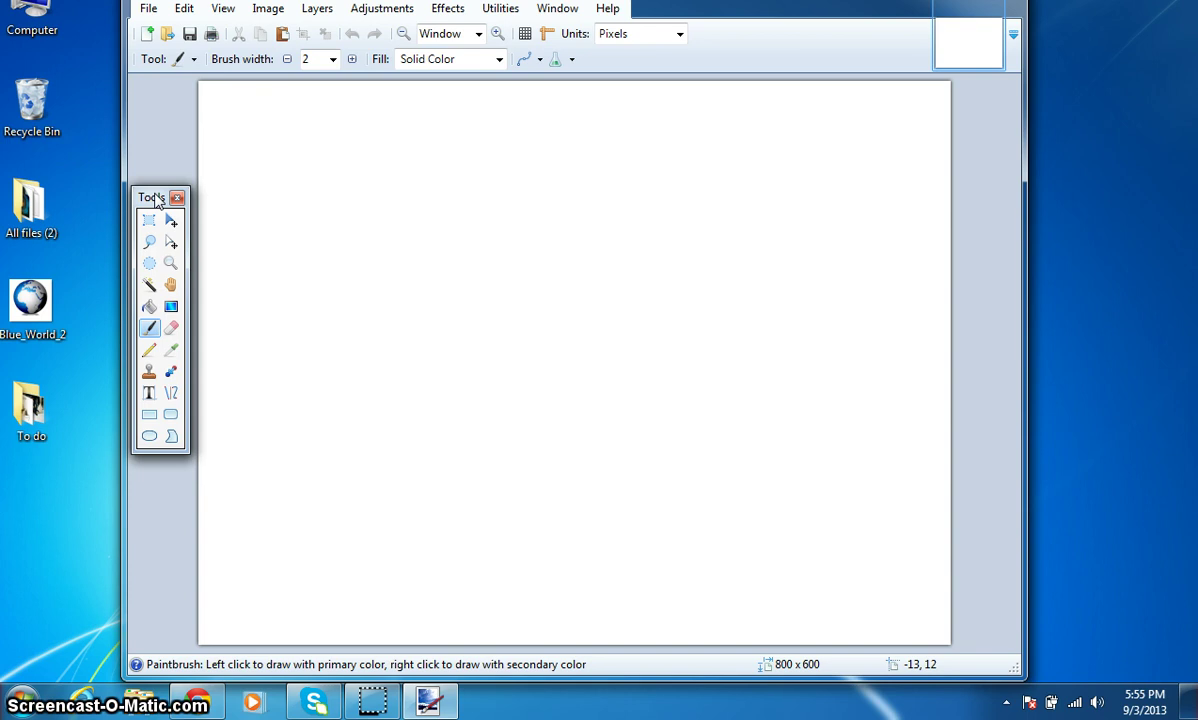
pyautogui.moveTo(155, 200); pyautogui.dragTo(155, 247)
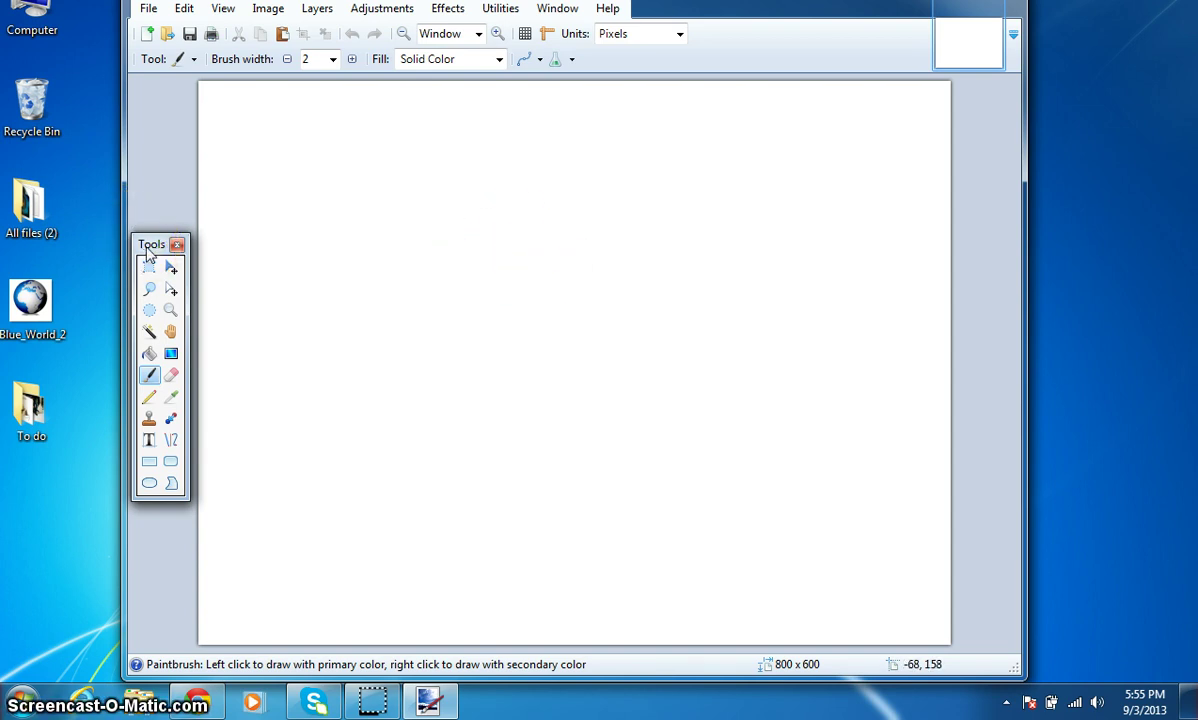
# Open the Blue_World_2 image from the desktop as its own image rather than as an added layer
pyautogui.click(35, 305)
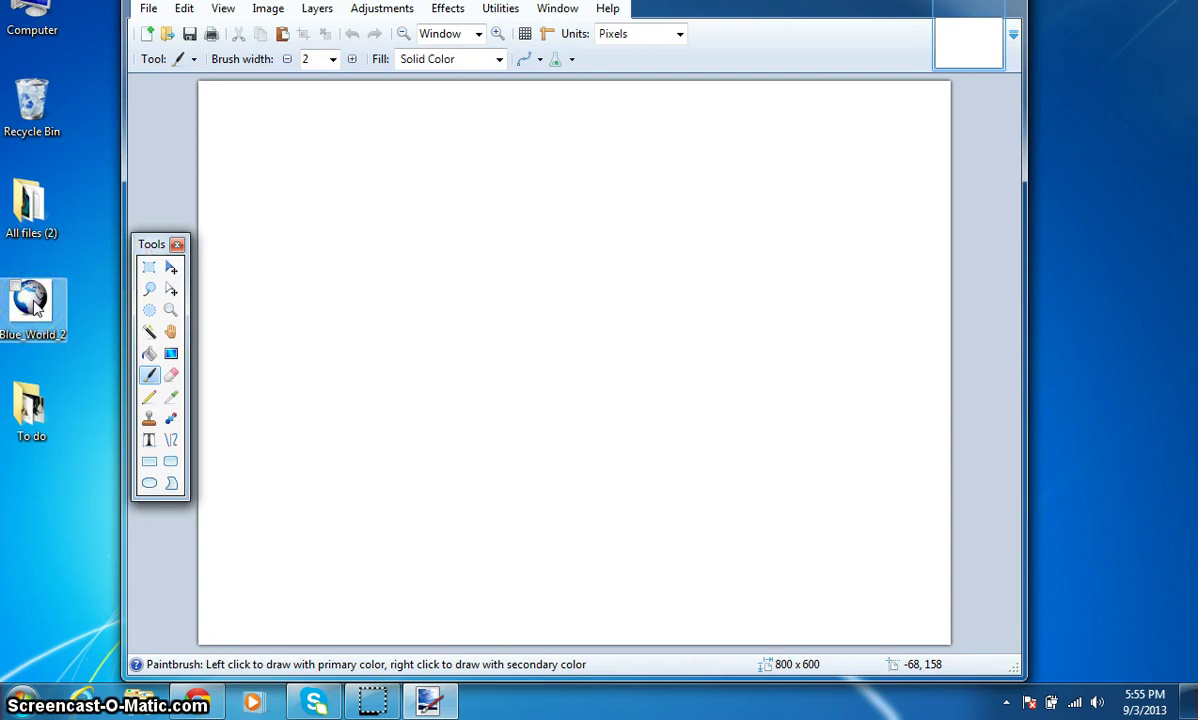
pyautogui.click(620, 40)
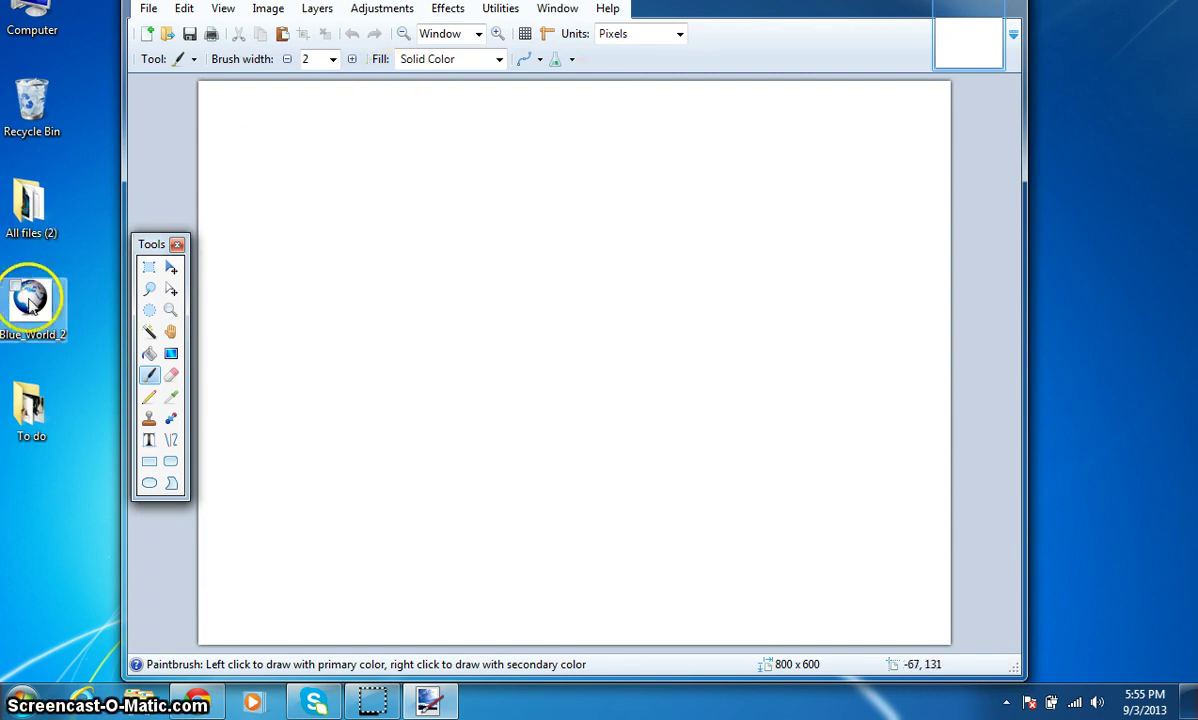
pyautogui.moveTo(30, 300)
pyautogui.mouseDown()
pyautogui.moveTo(422, 283)
pyautogui.moveTo(494, 260)
pyautogui.moveTo(493, 272)
pyautogui.mouseUp()
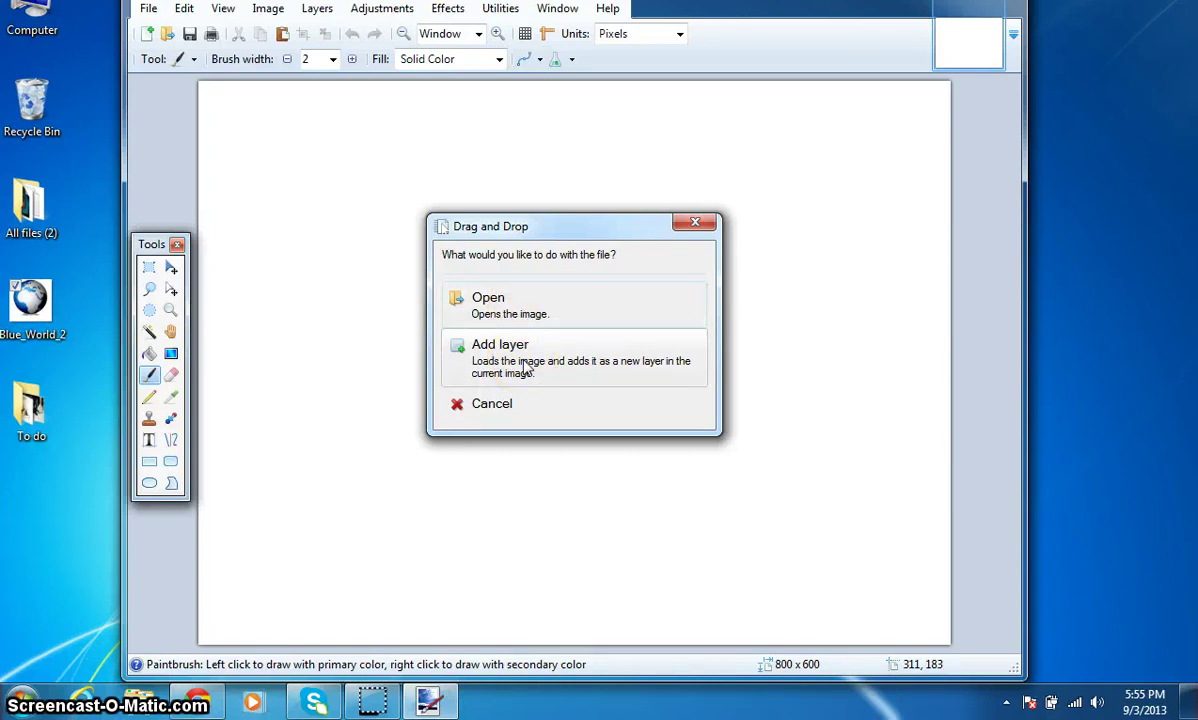
pyautogui.click(526, 312)
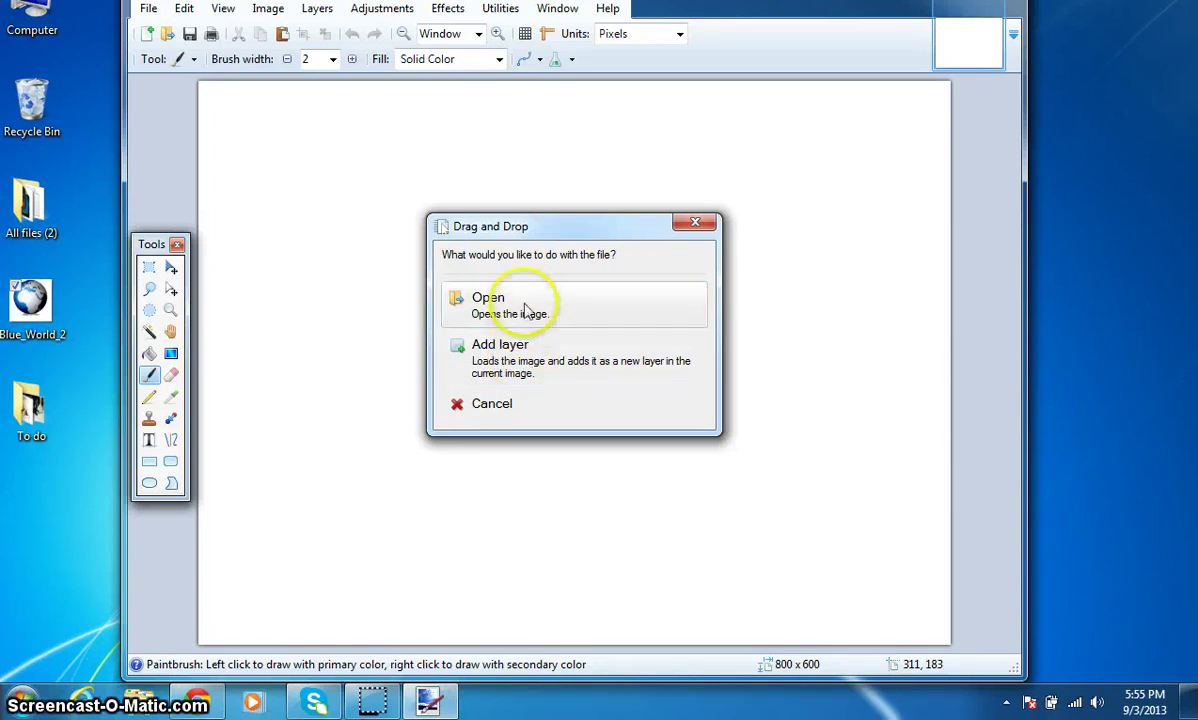
pyautogui.click(526, 310)
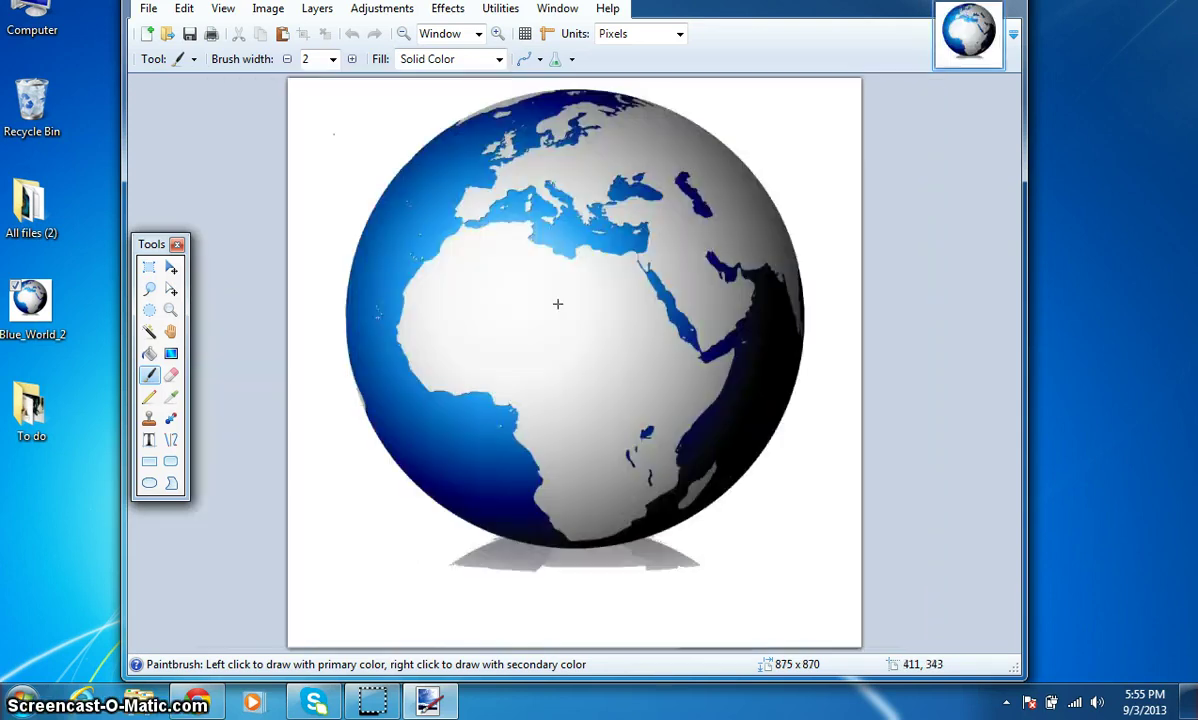
pyautogui.click(430, 181)
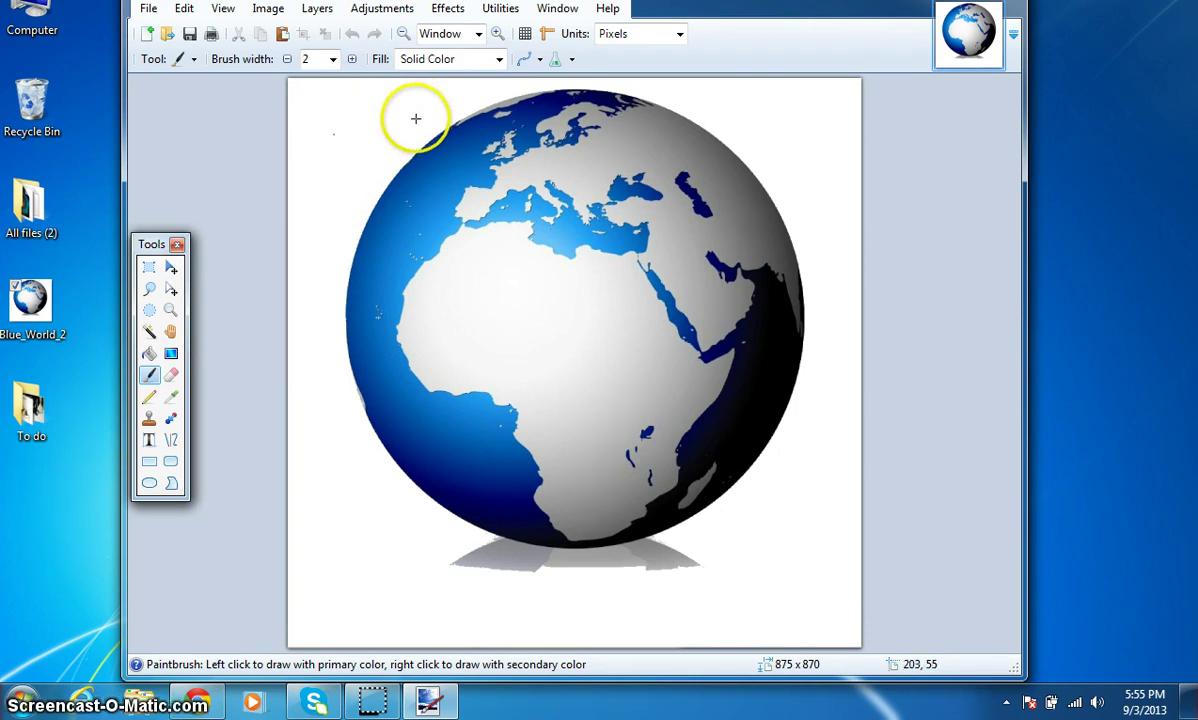
# Try to delete the white background with the Magic Wand at 80% tolerance, and undo the deletion
pyautogui.click(149, 333)
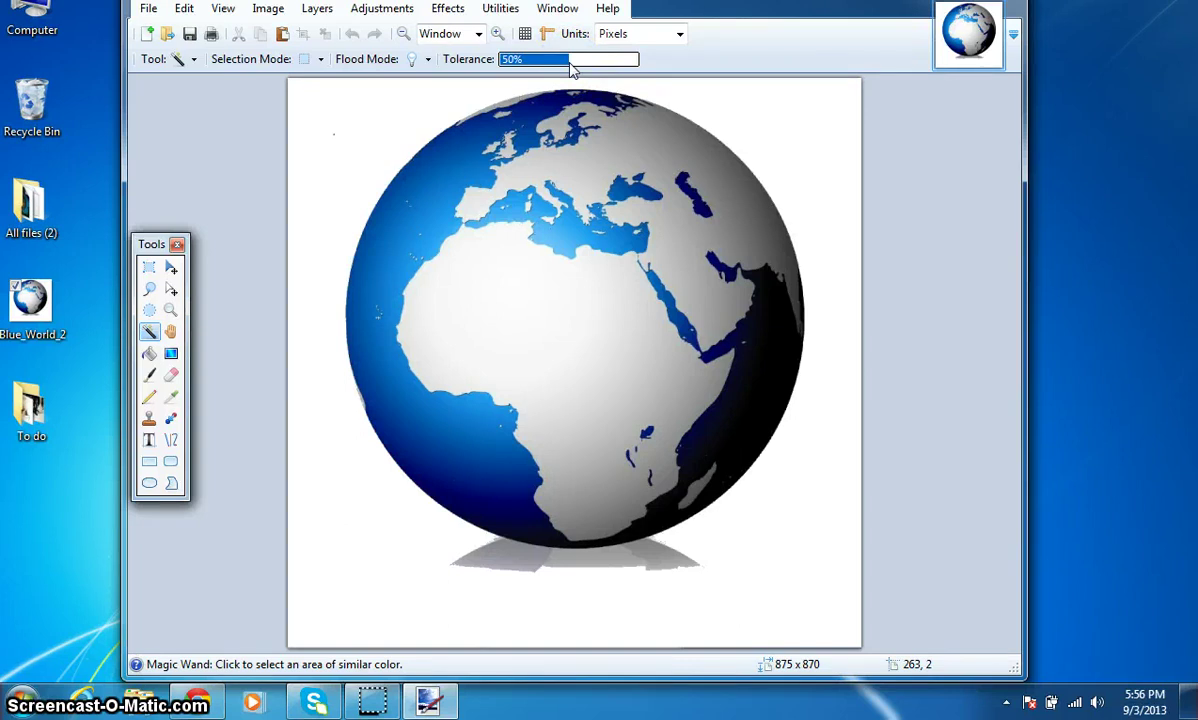
pyautogui.moveTo(571, 66); pyautogui.dragTo(609, 61)
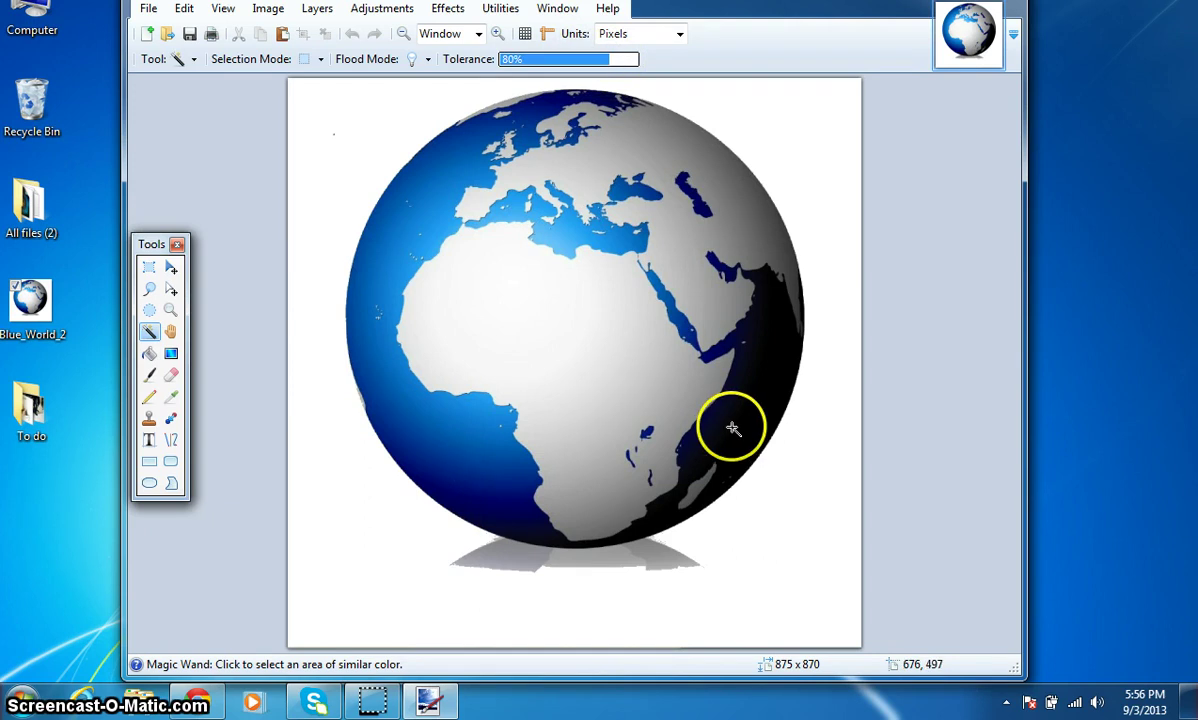
pyautogui.click(368, 115)
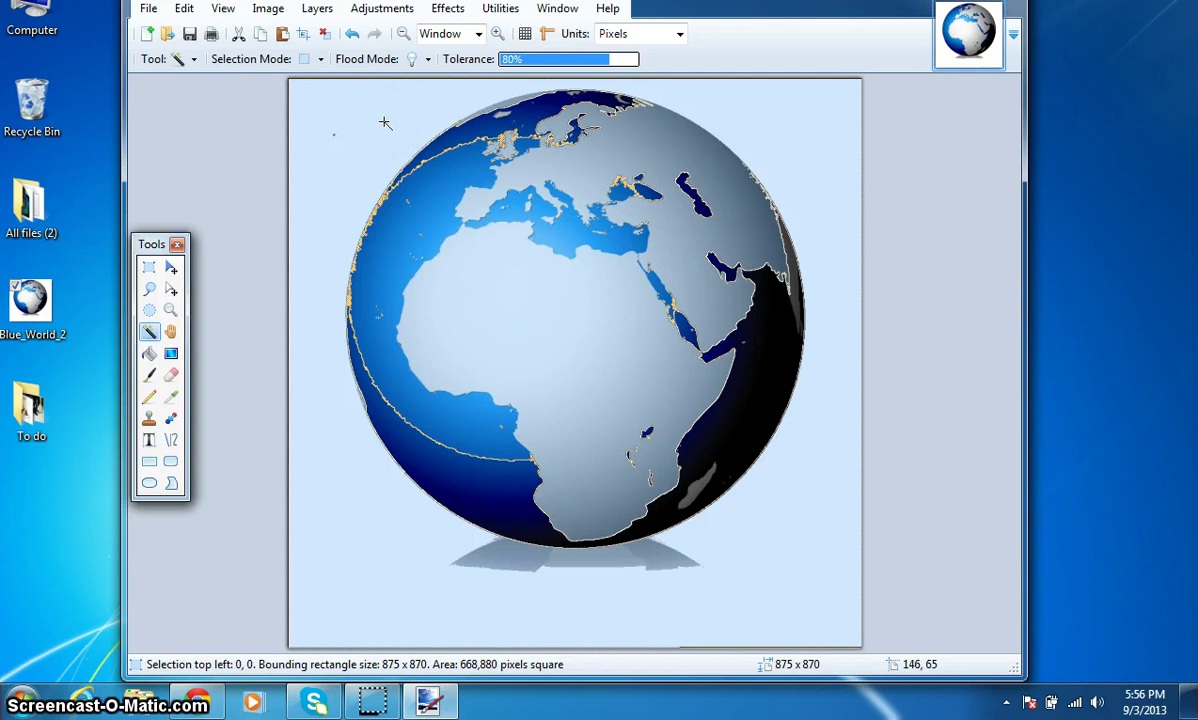
pyautogui.press('Delete')
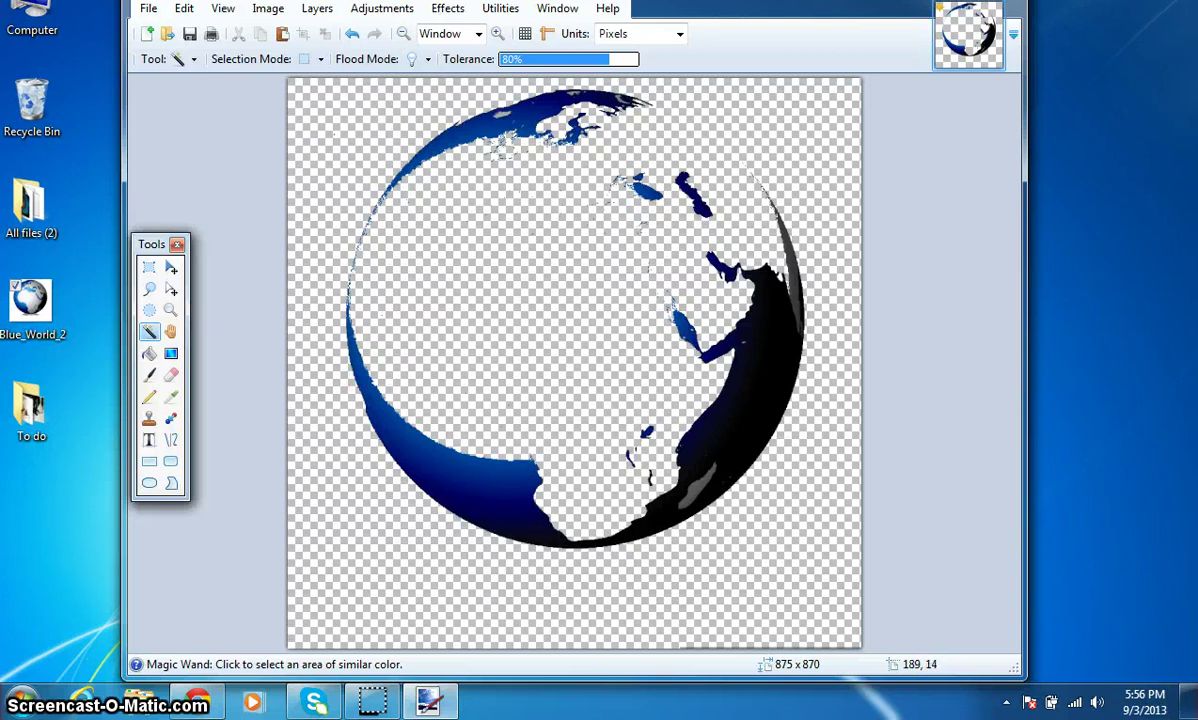
pyautogui.click(351, 33)
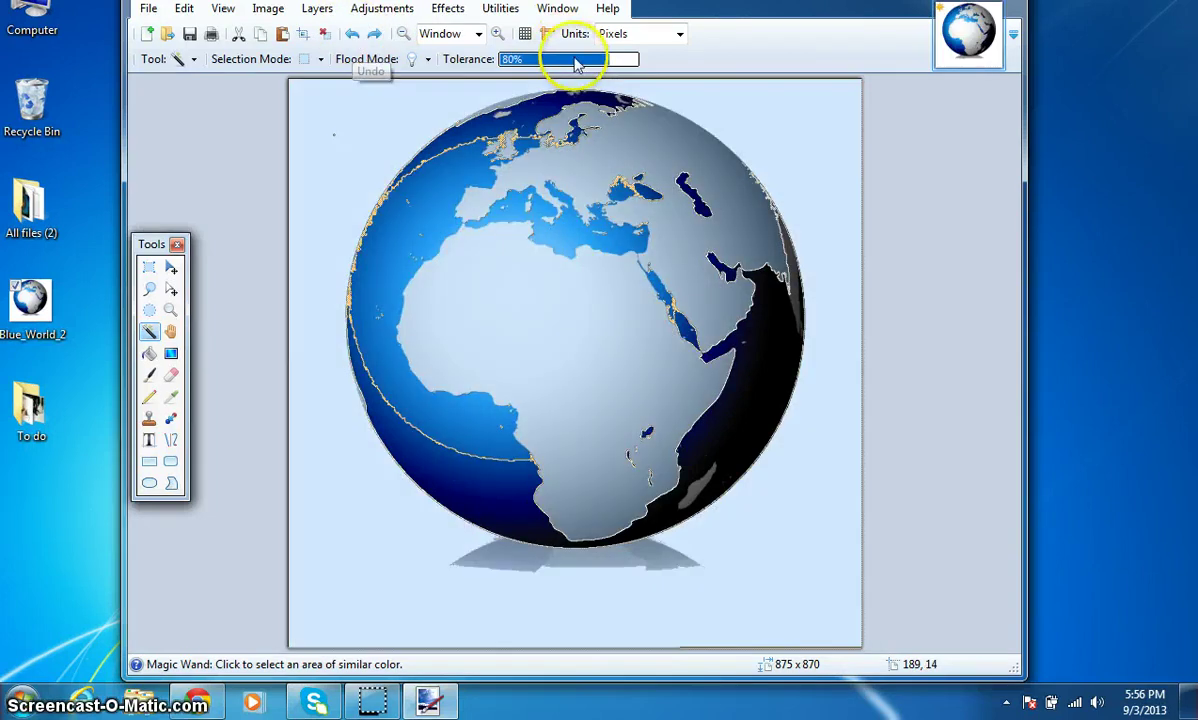
# Clear the old selection and delete the white background and the grey shadow under the globe using the Magic Wand at 50% tolerance
pyautogui.click(573, 60)
pyautogui.moveTo(573, 60); pyautogui.dragTo(568, 60)
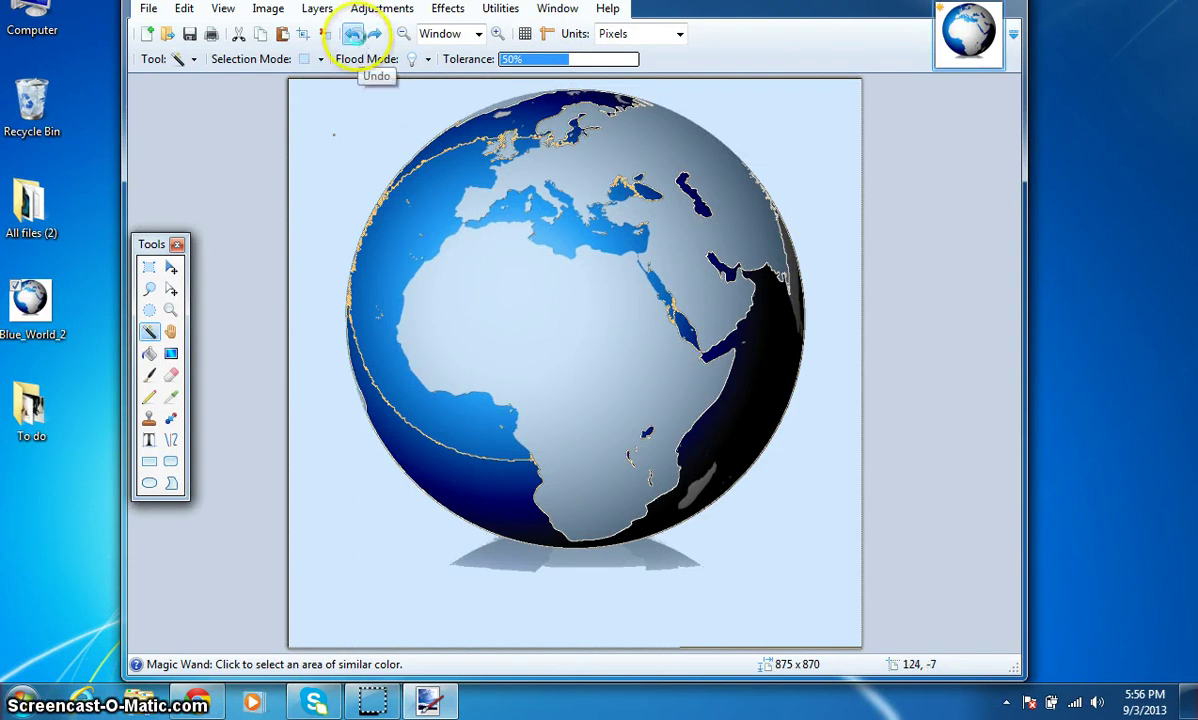
pyautogui.click(351, 33)
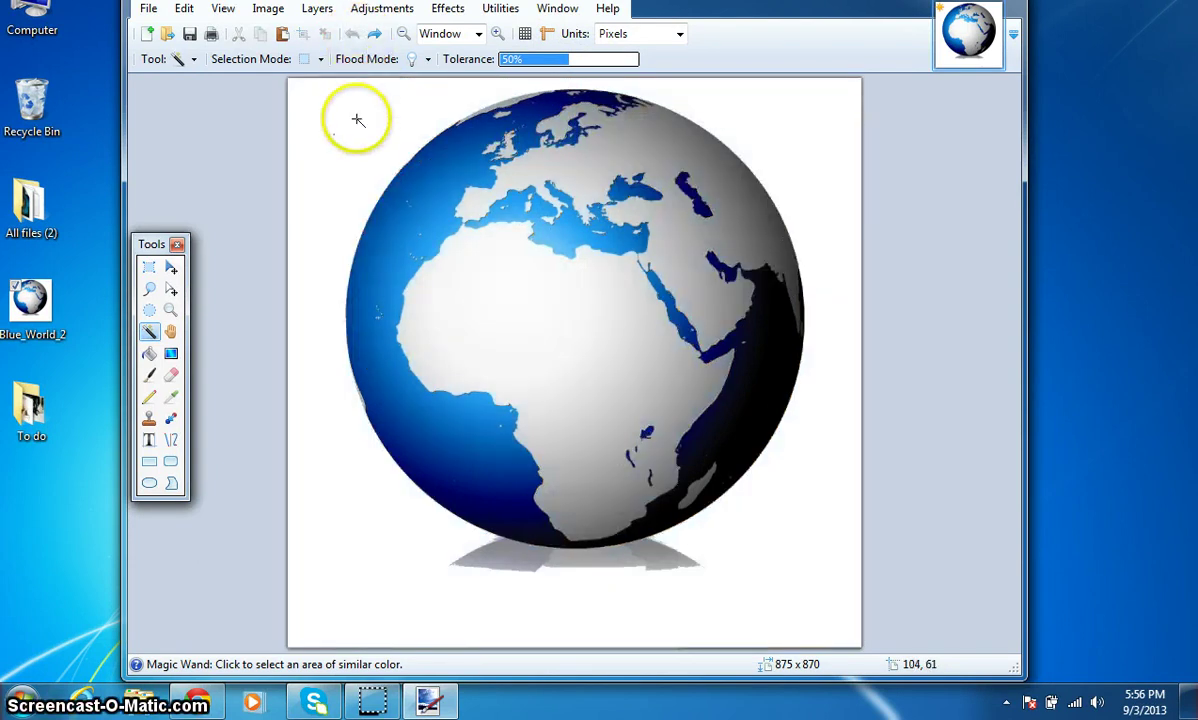
pyautogui.click(348, 148)
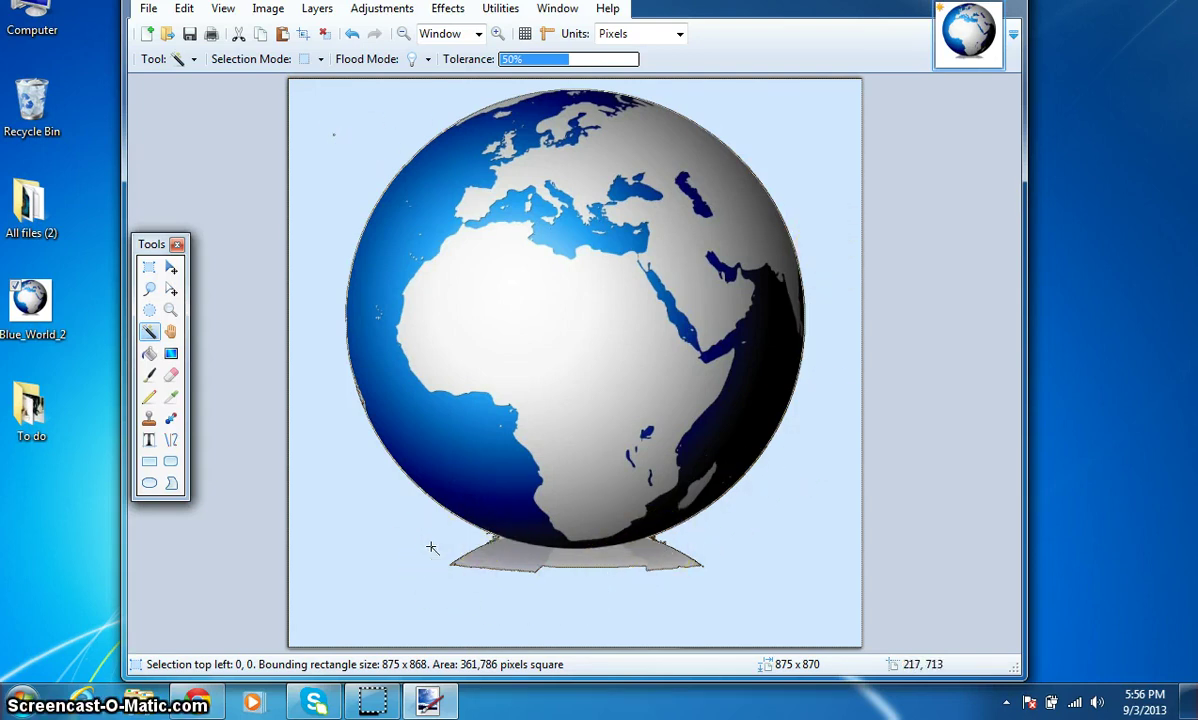
pyautogui.press('Delete')
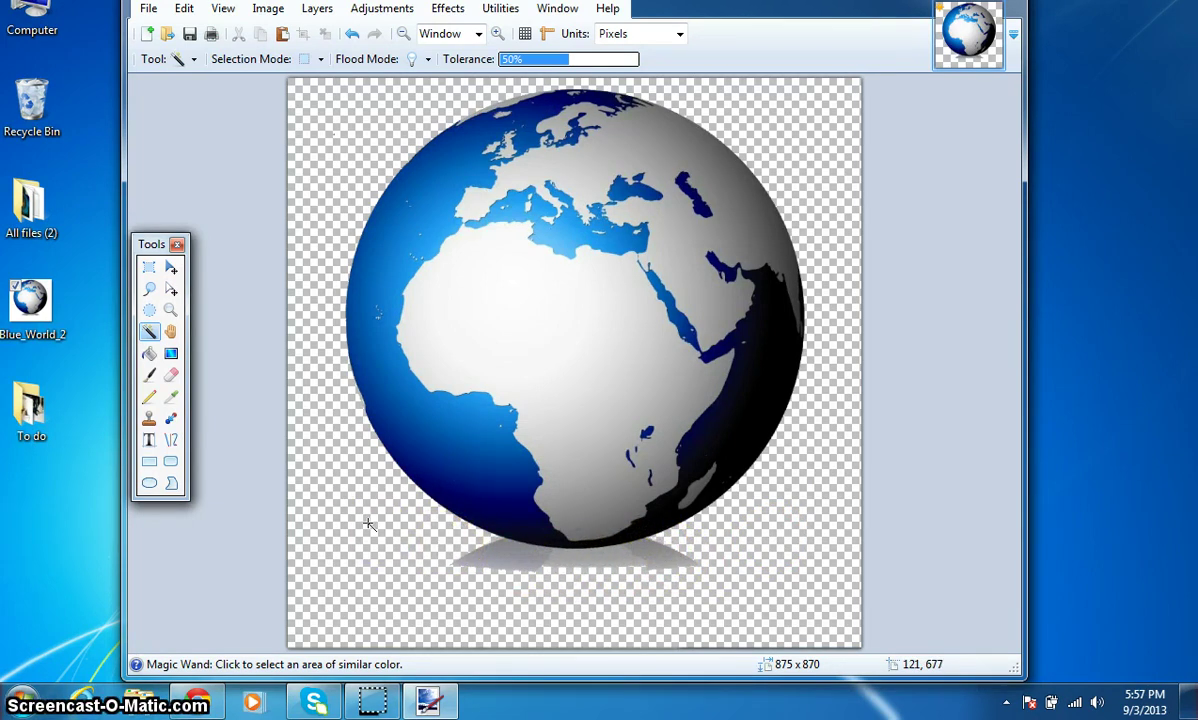
pyautogui.click(522, 554)
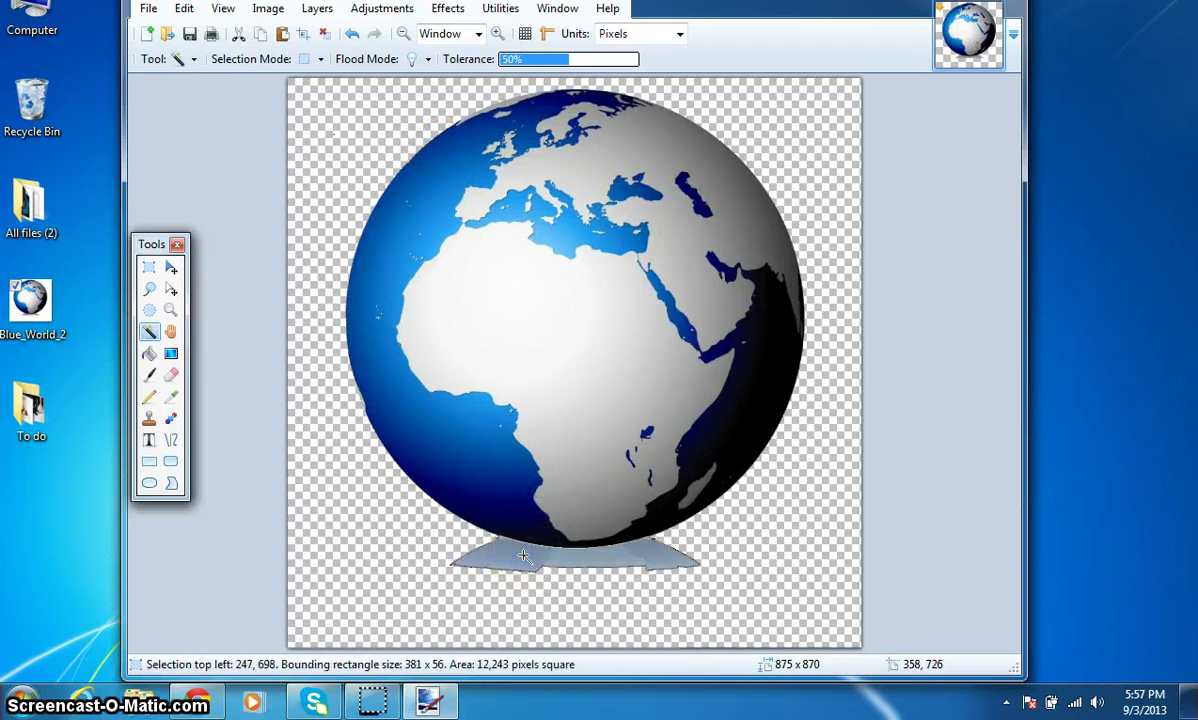
pyautogui.press('Delete')
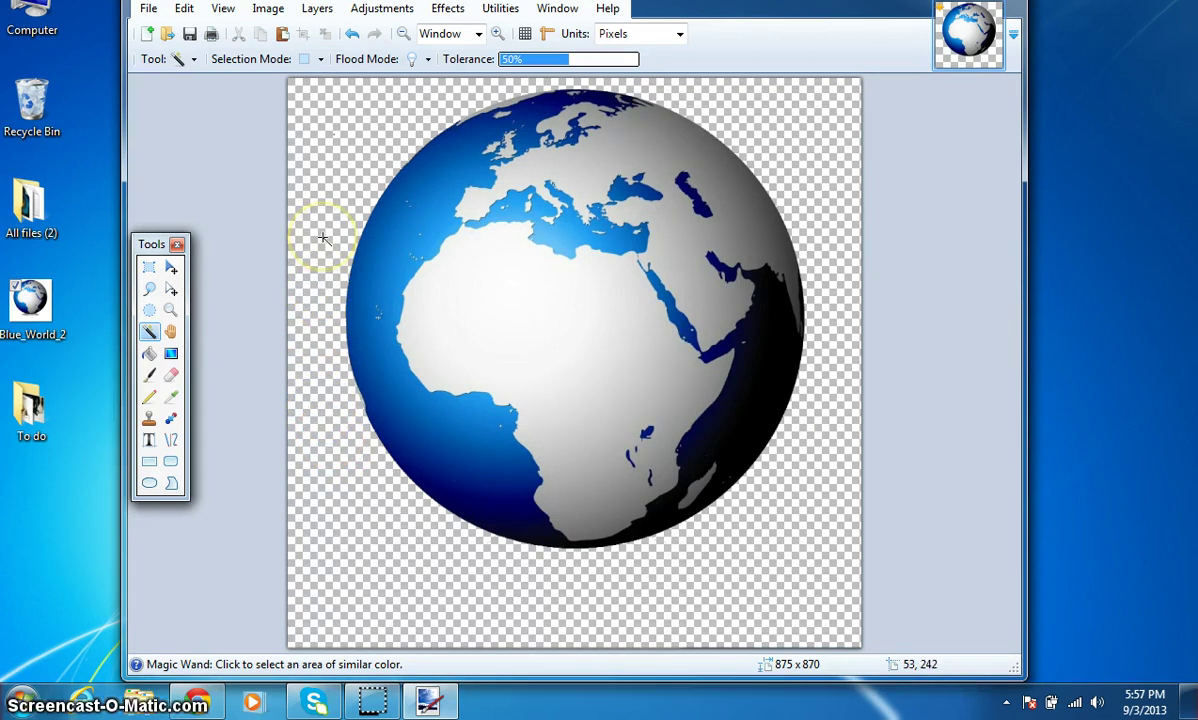
# Save the edited image over the original JPEG at quality 100, and save a JPEG copy named Blue_World_3 to the Desktop
pyautogui.click(188, 35)
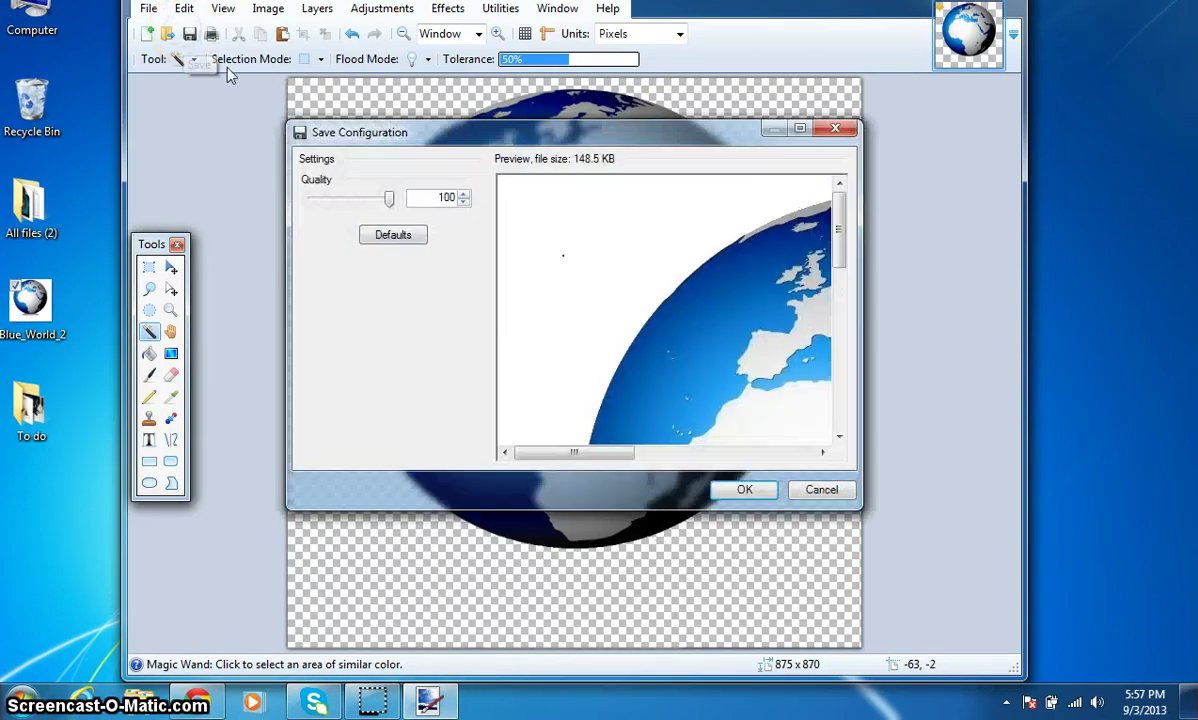
pyautogui.click(743, 490)
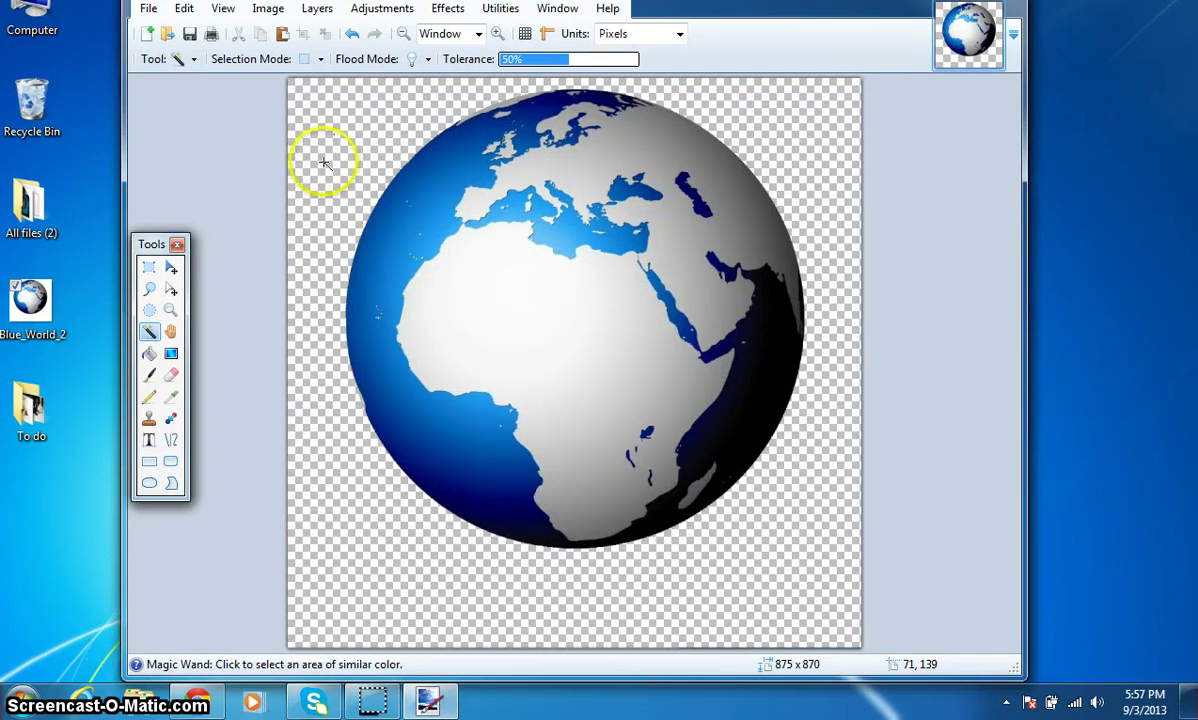
pyautogui.click(148, 8)
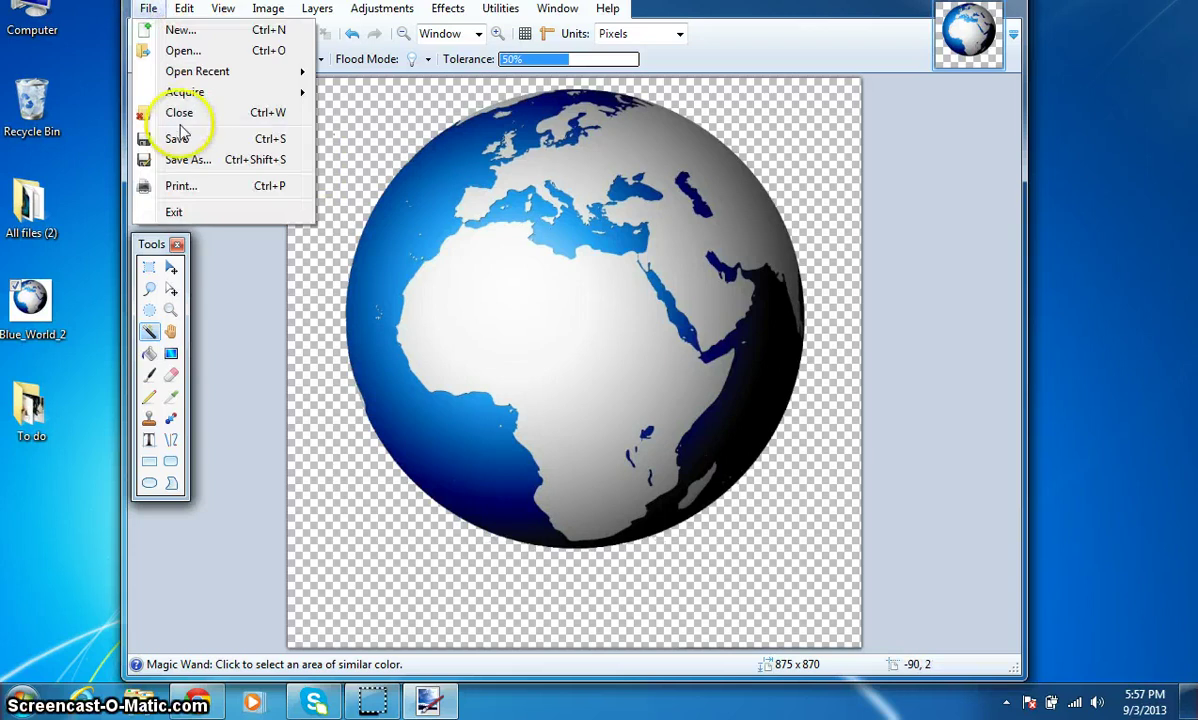
pyautogui.click(178, 158)
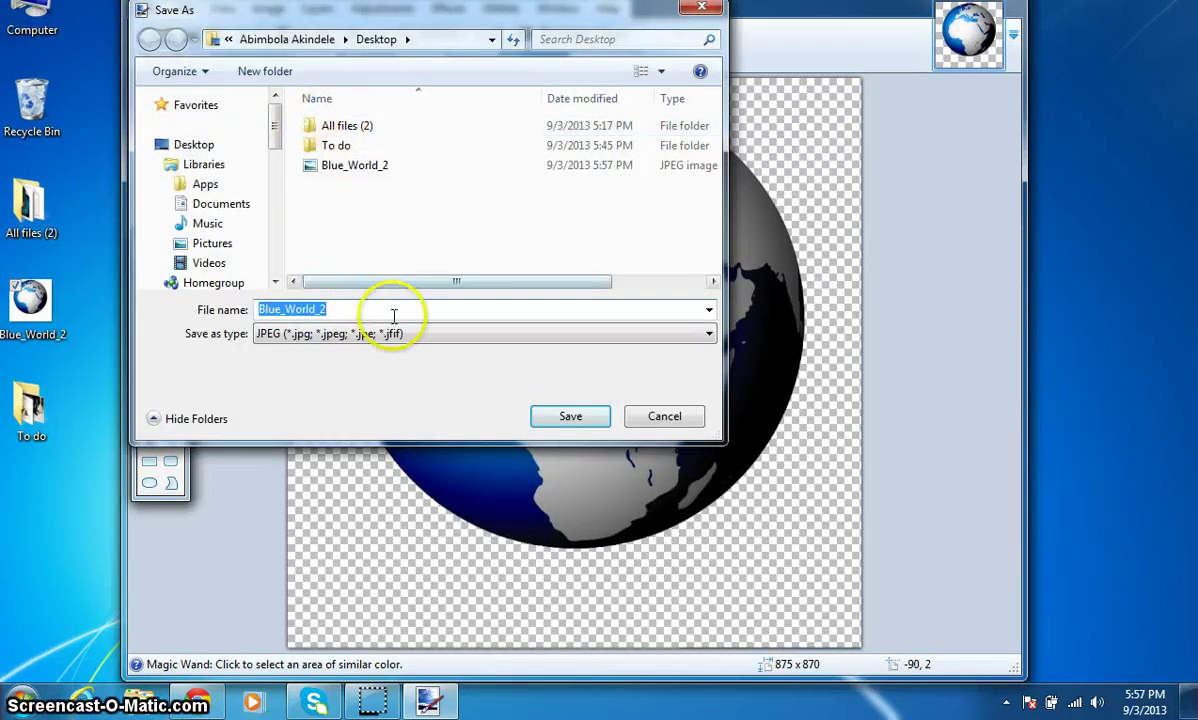
pyautogui.click(390, 308)
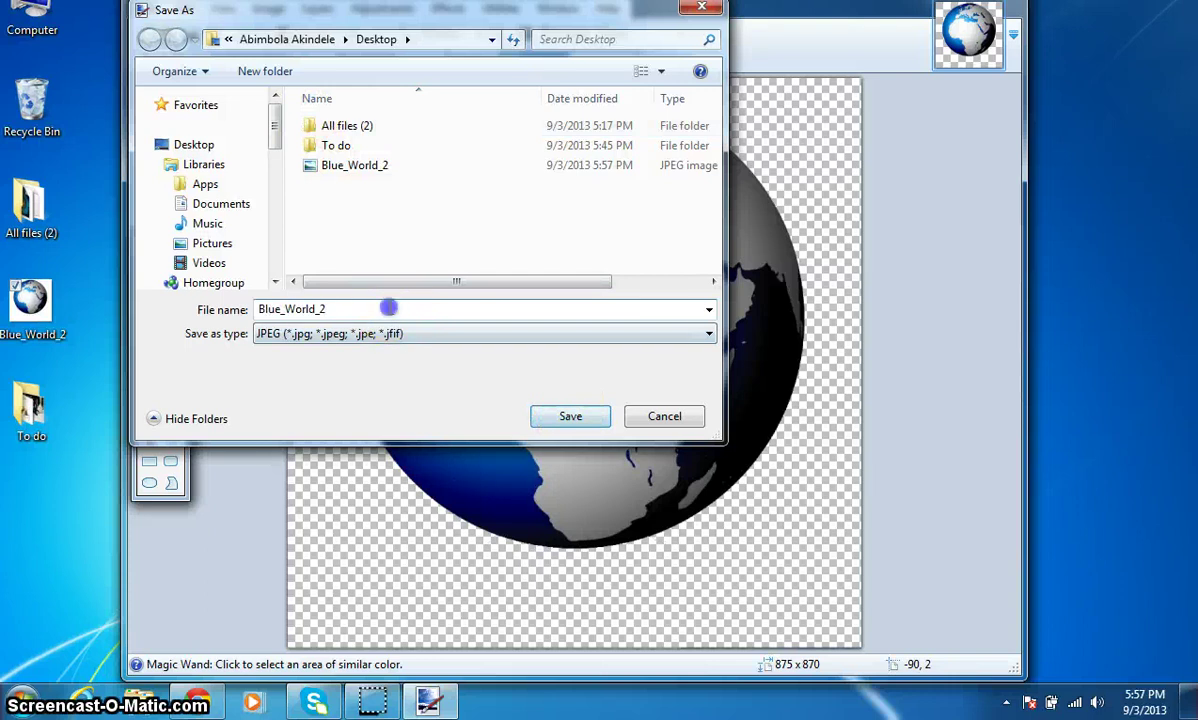
pyautogui.press('BackSpace')
pyautogui.write('3')
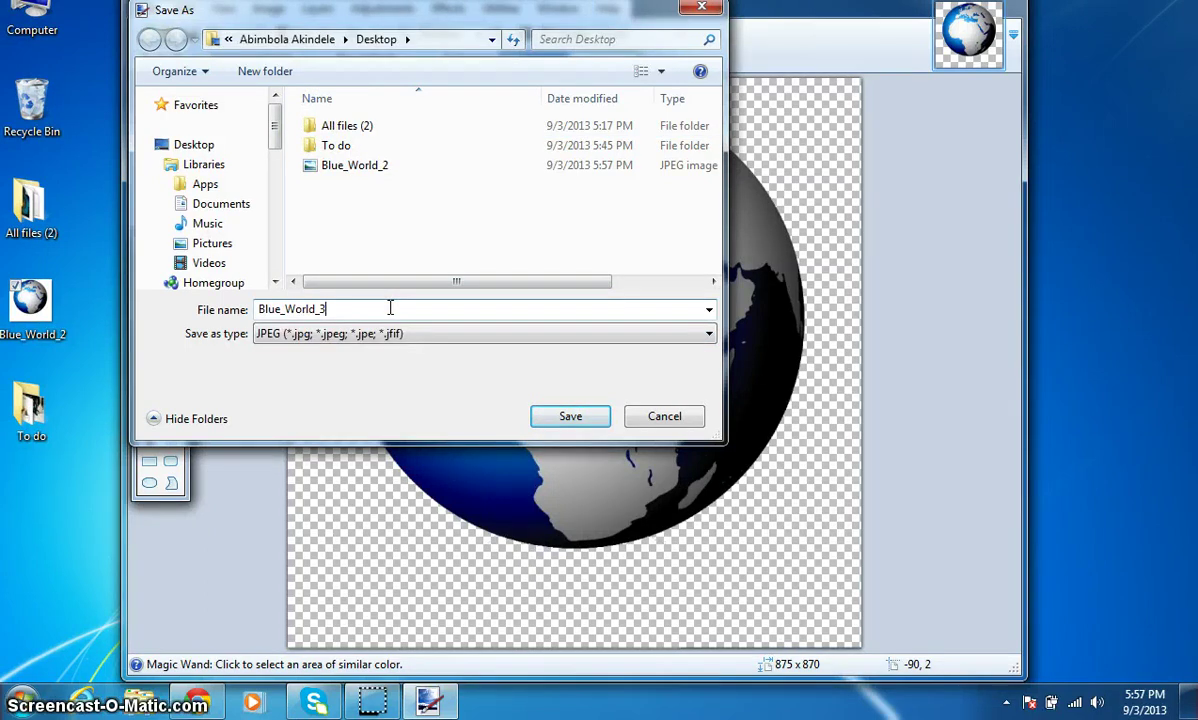
pyautogui.click(553, 413)
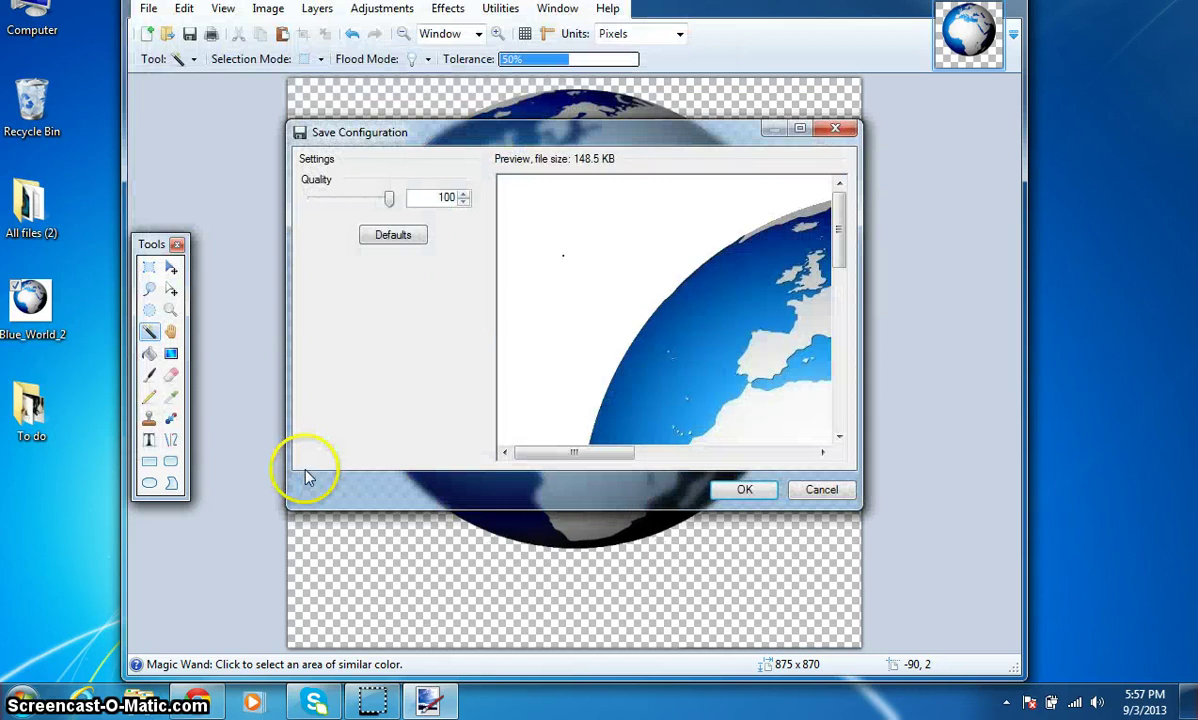
pyautogui.click(744, 489)
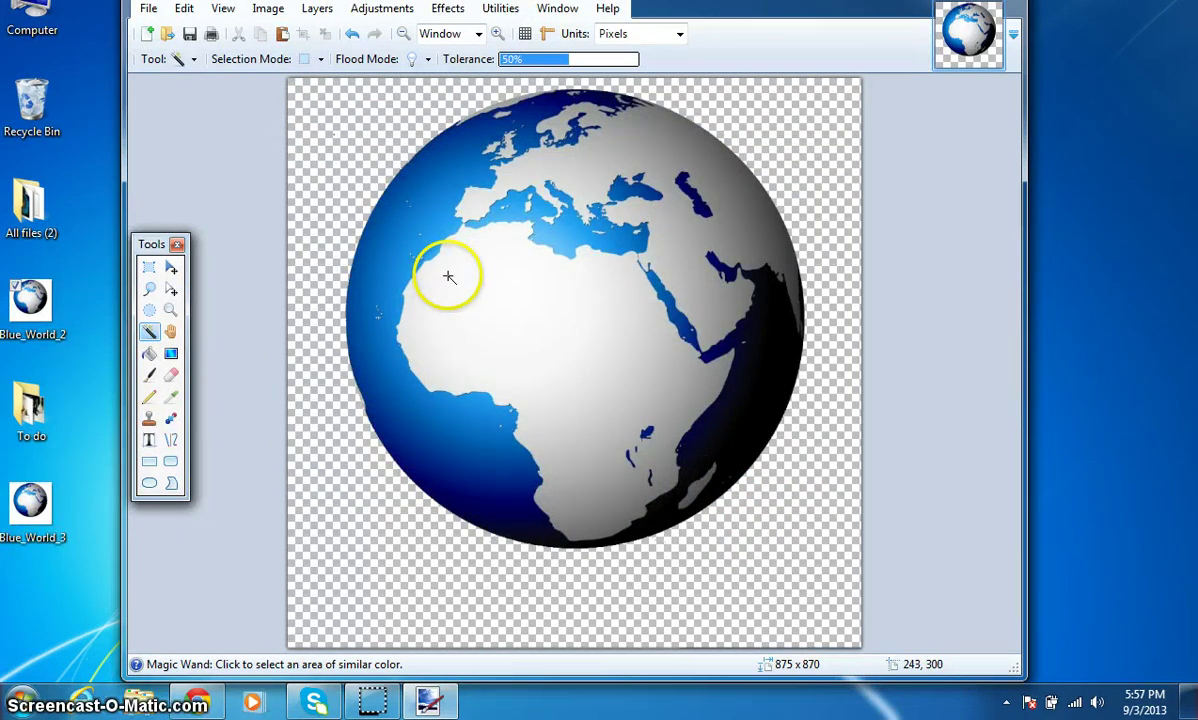
# Save the image to the Desktop as a PNG named Blue_World_3 with auto-detected bit depth
pyautogui.click(150, 10)
pyautogui.click(190, 158)
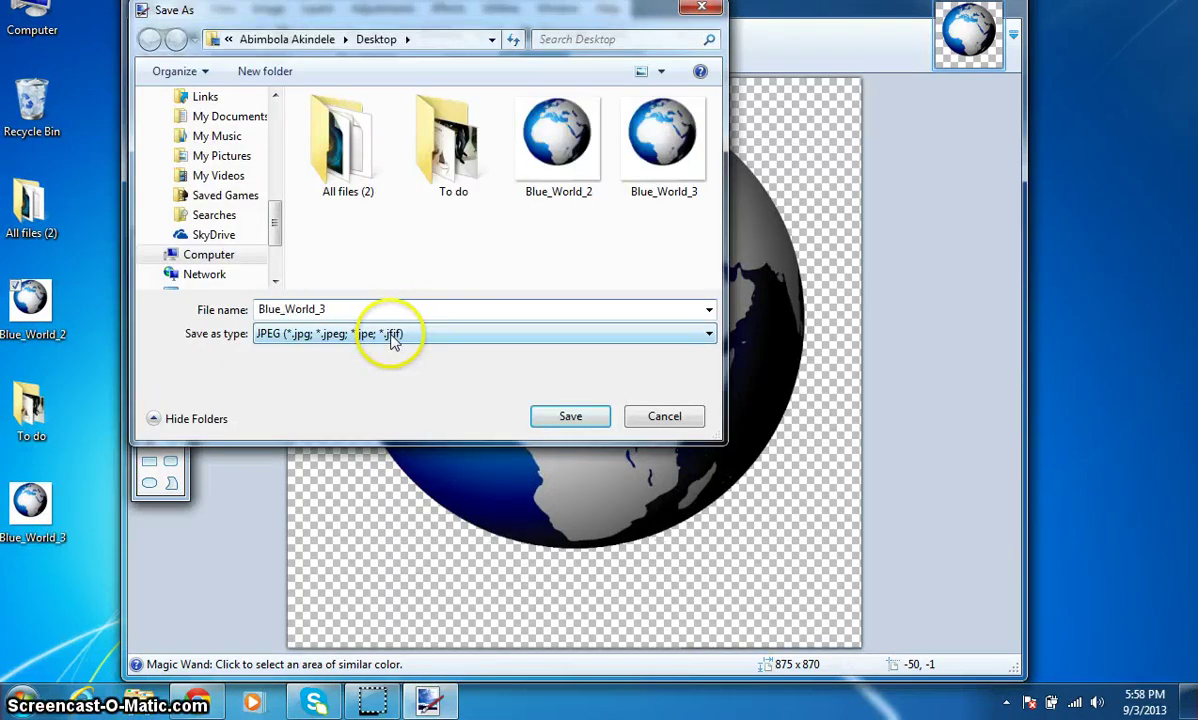
pyautogui.click(393, 335)
pyautogui.moveTo(366, 396); pyautogui.dragTo(360, 415)
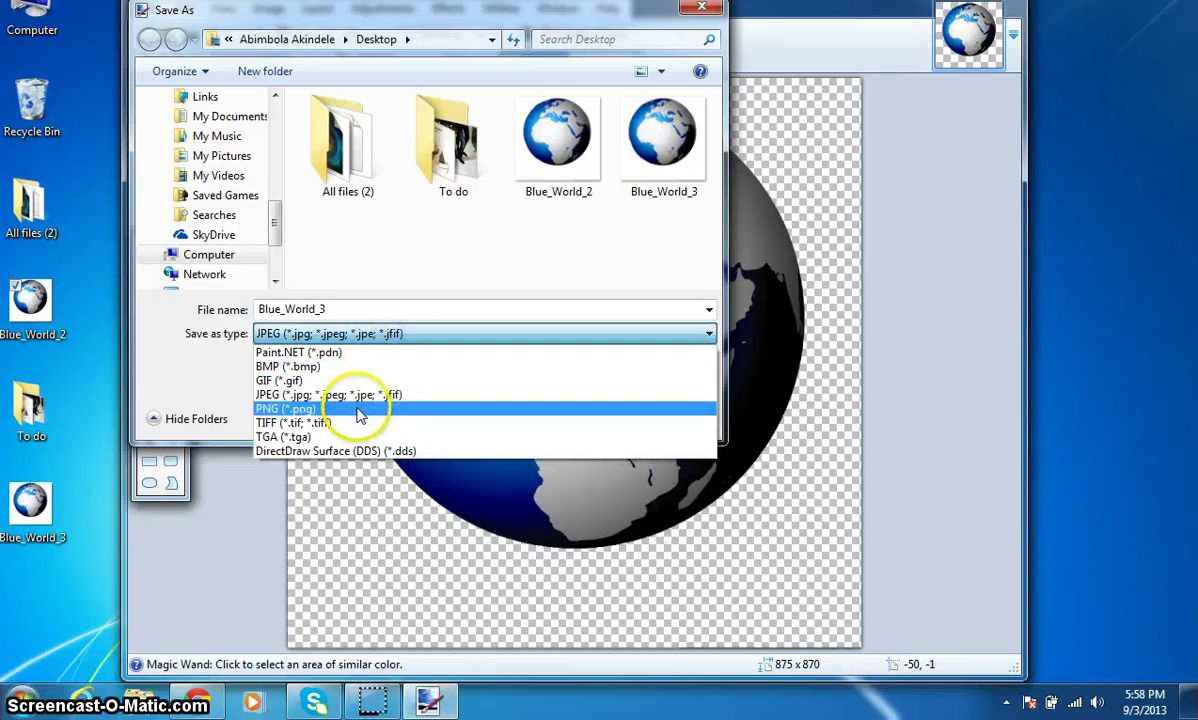
pyautogui.click(360, 411)
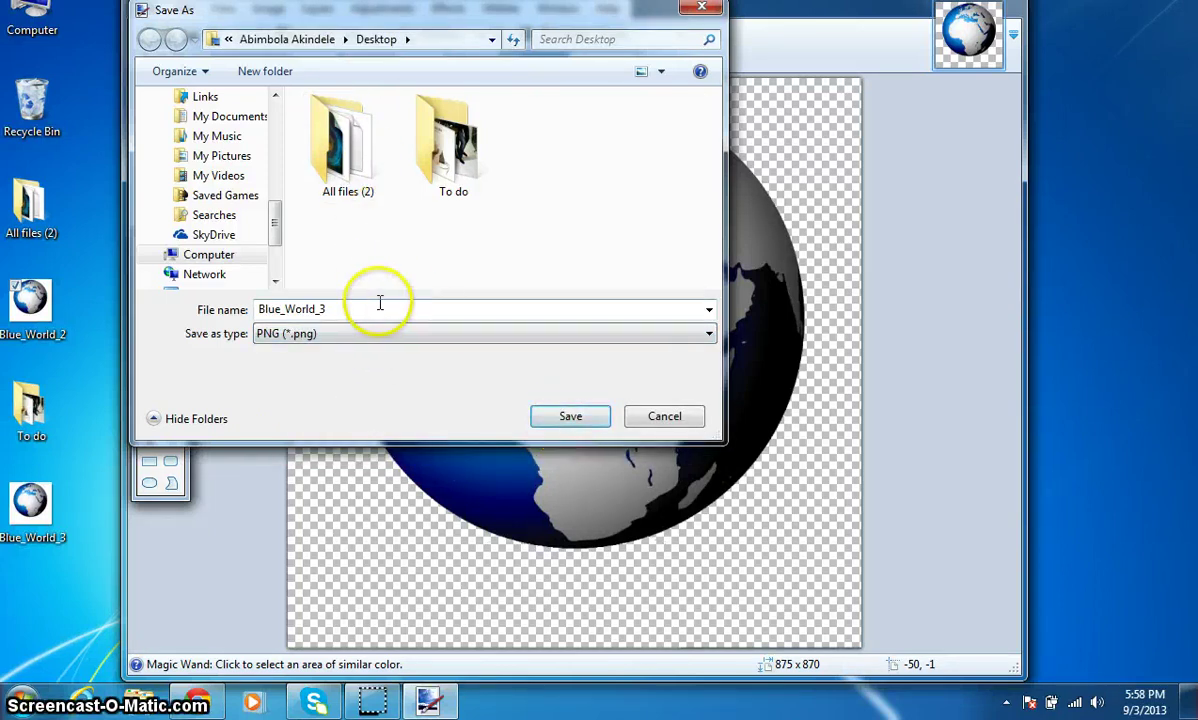
pyautogui.click(570, 418)
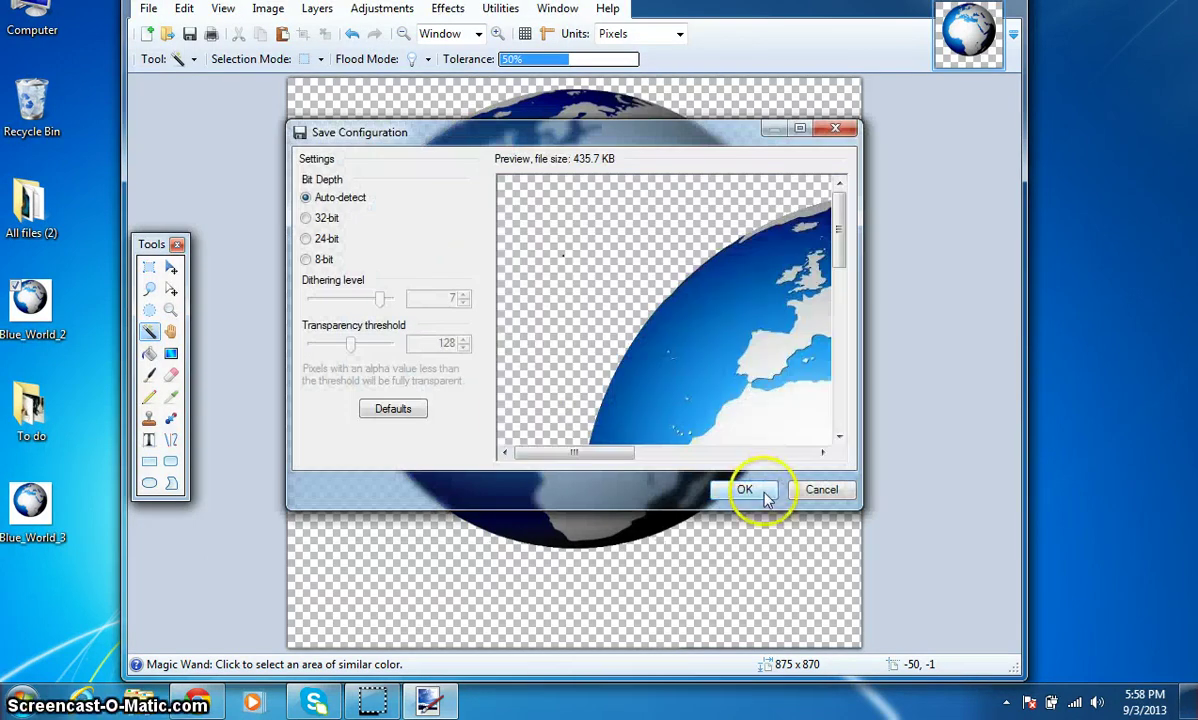
pyautogui.click(763, 493)
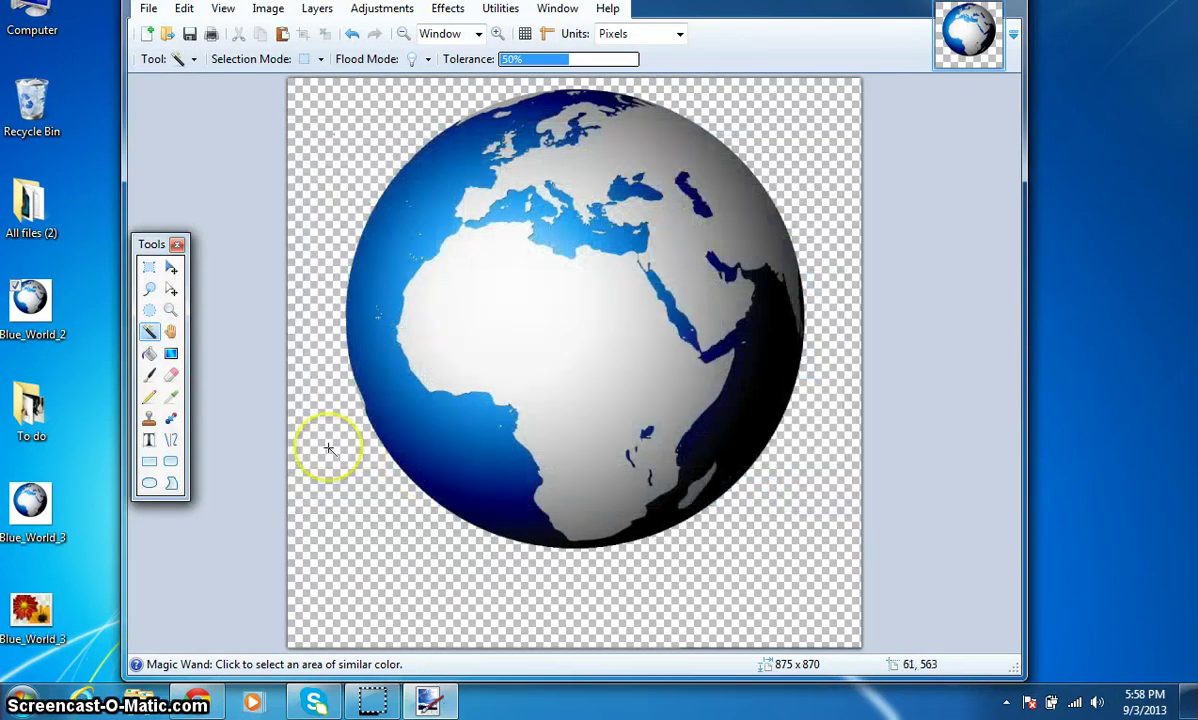
# Open the saved Blue_World_3 PNG in the image viewer and compare its background and file details with the JPEG copy
pyautogui.click(50, 607)
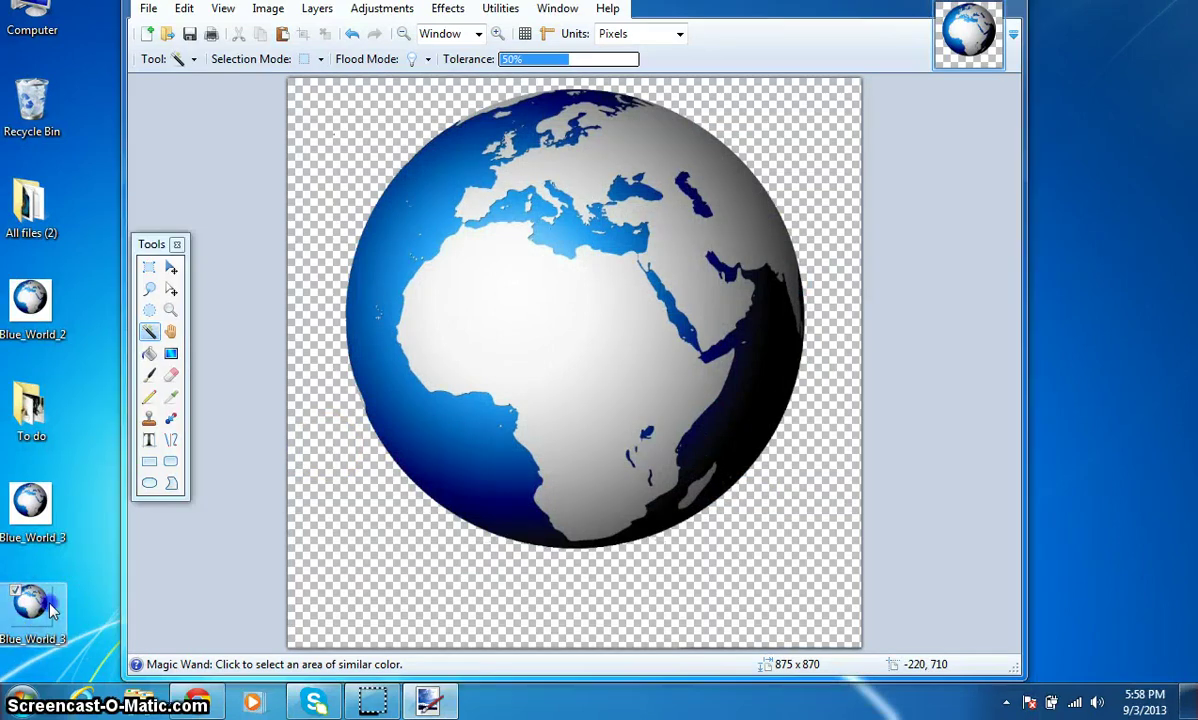
pyautogui.doubleClick(50, 607)
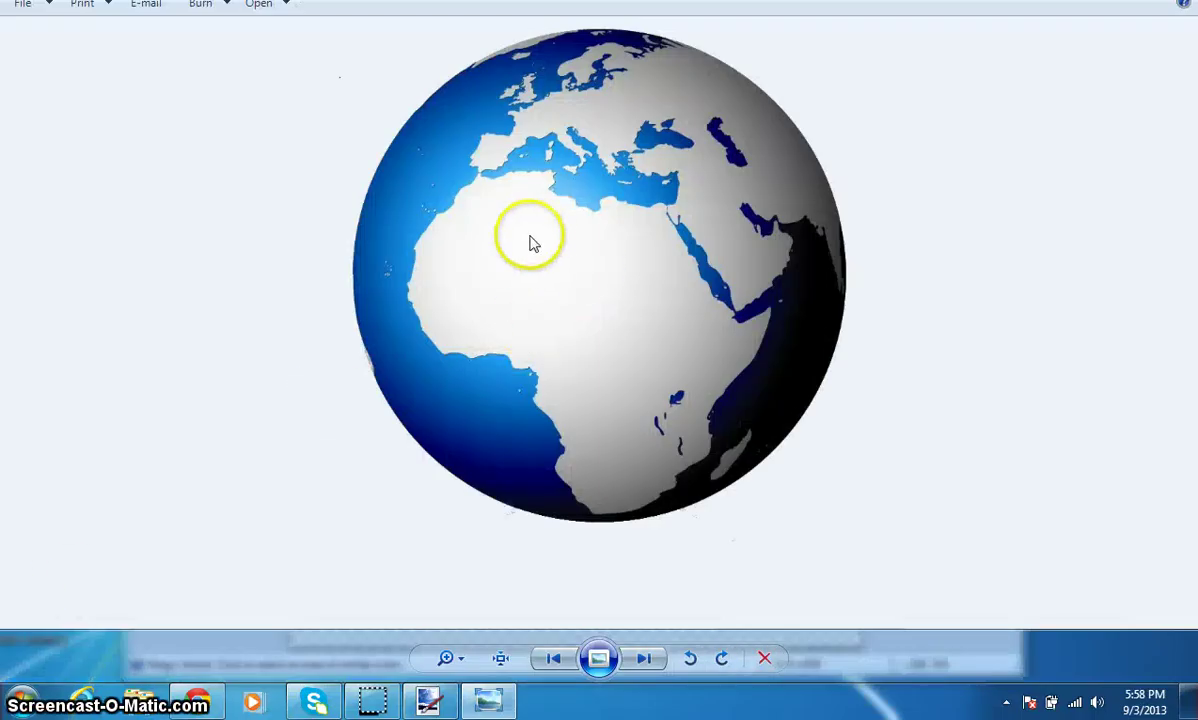
pyautogui.hotkey('alt', 'F4')
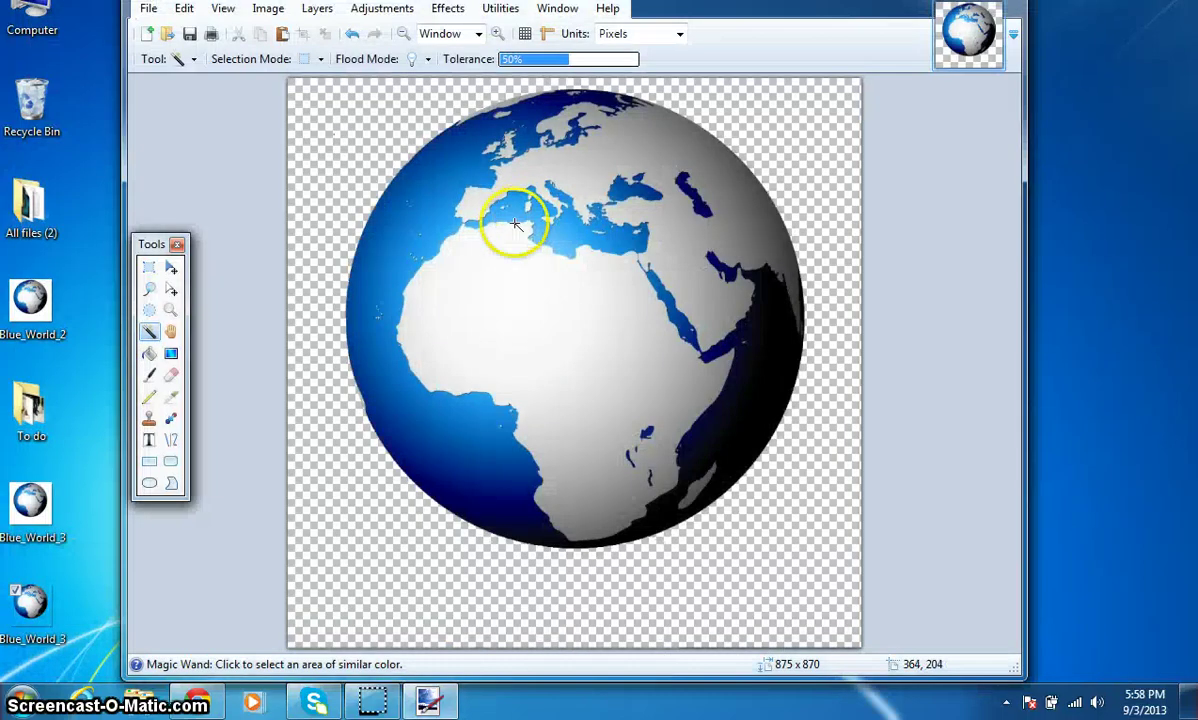
pyautogui.click(40, 515)
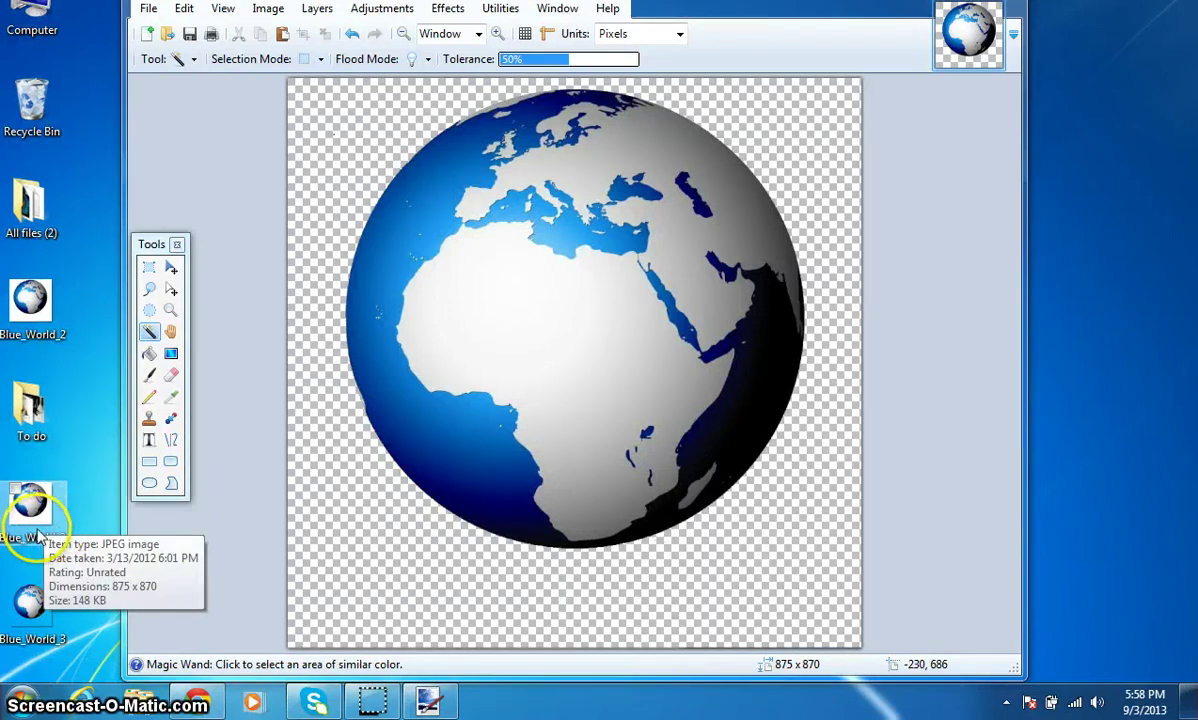
pyautogui.doubleClick(38, 537)
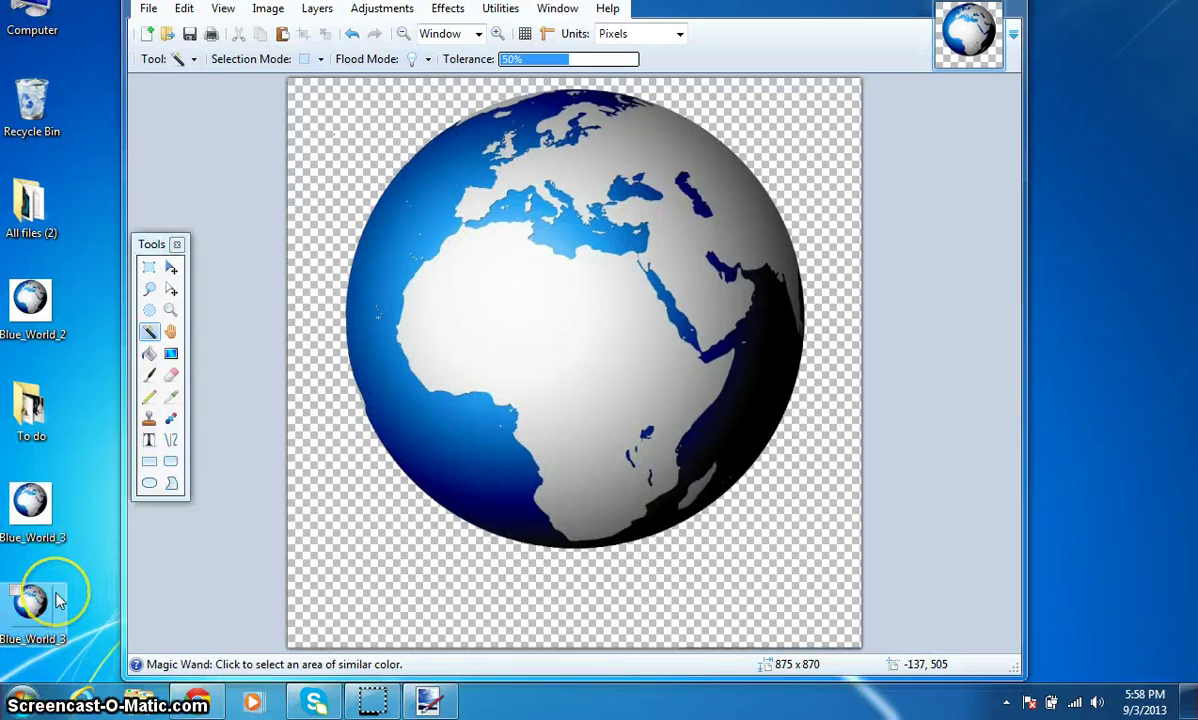
pyautogui.moveTo(57, 600)
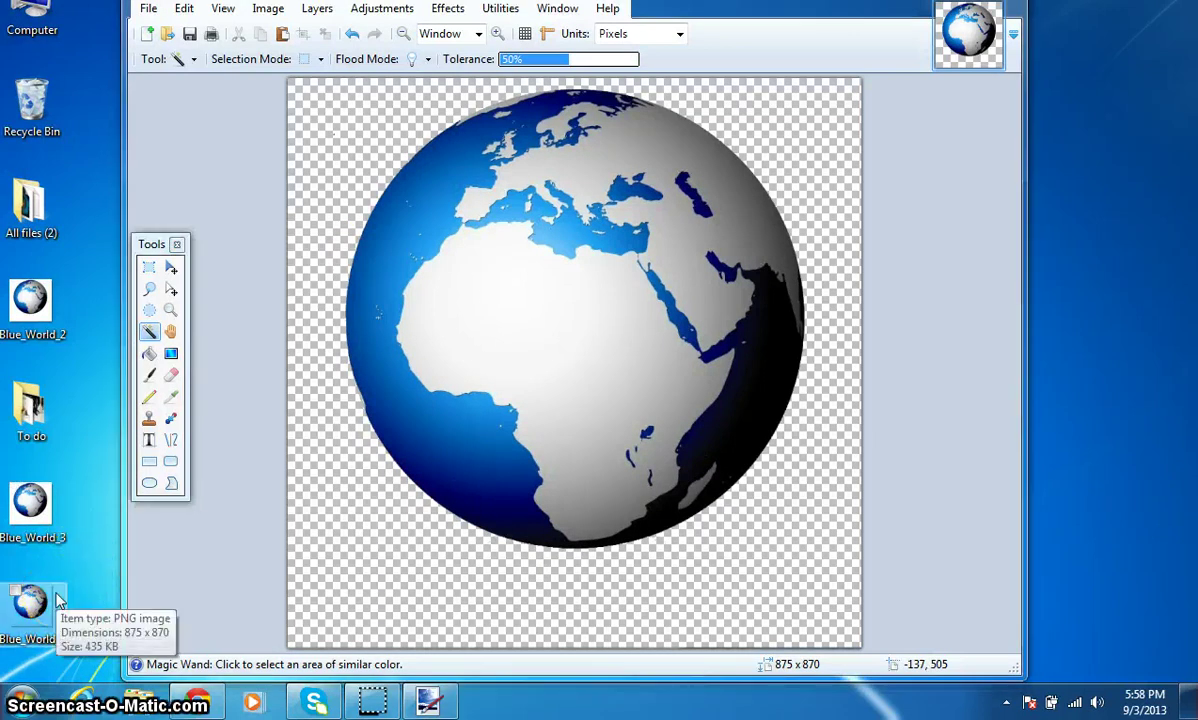
pyautogui.click(45, 598)
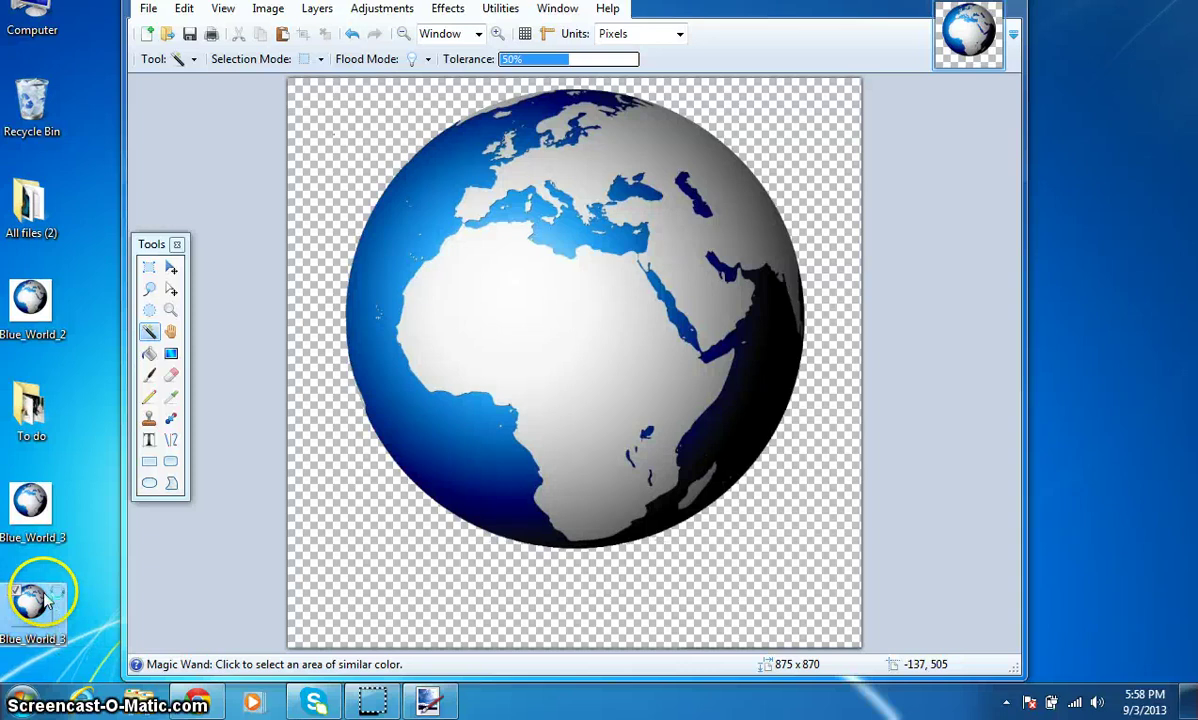
pyautogui.doubleClick(45, 598)
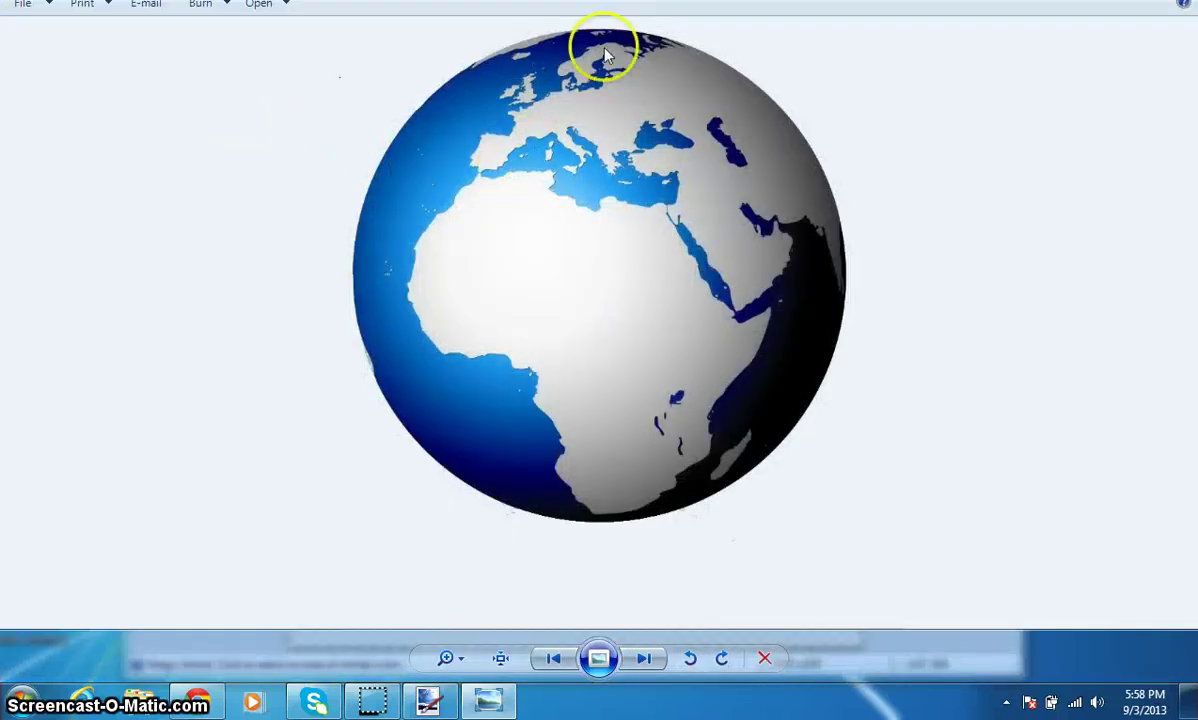
pyautogui.hotkey('alt', 'F4')
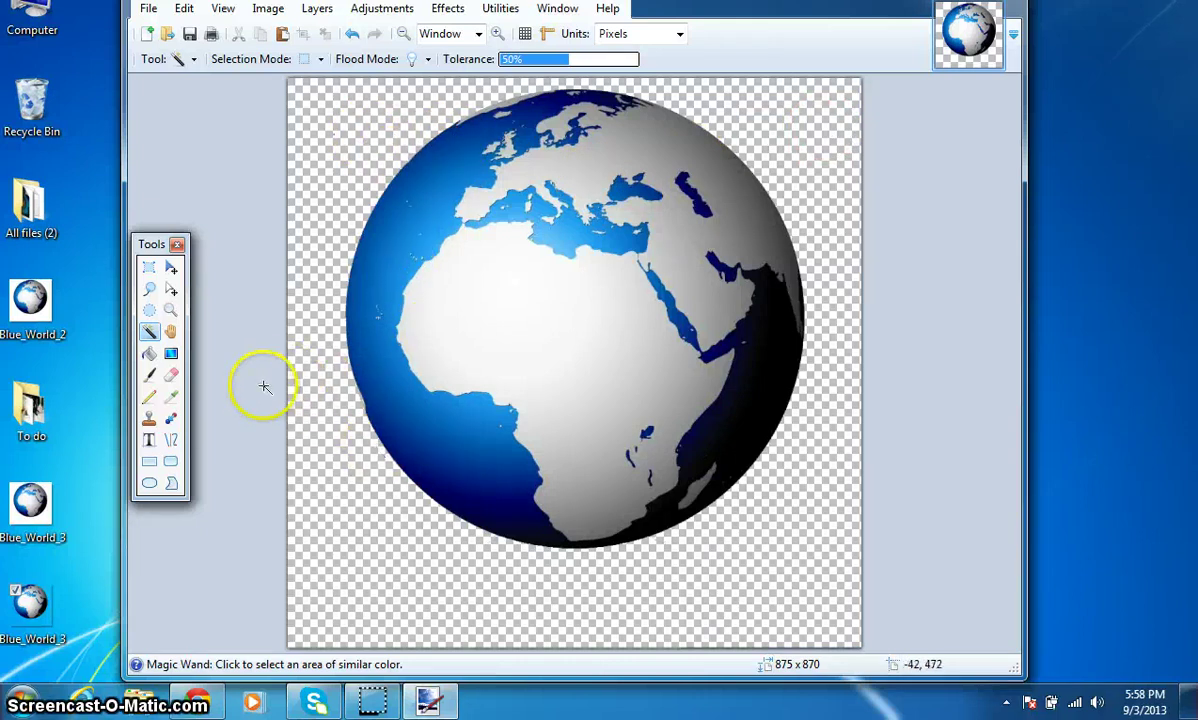
# Pick the off-white colour of northwest Africa and fill the Atlantic, the southern ocean and the Mediterranean with it using the Paint Bucket
pyautogui.click(172, 400)
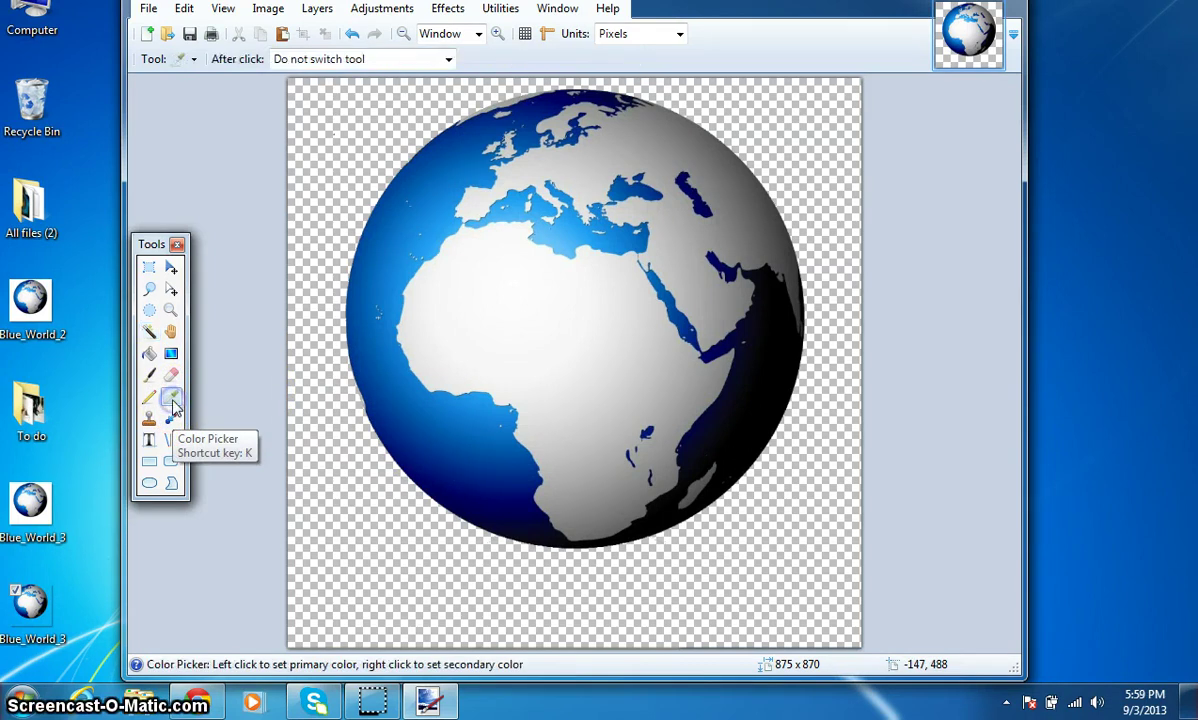
pyautogui.moveTo(152, 244); pyautogui.dragTo(187, 154)
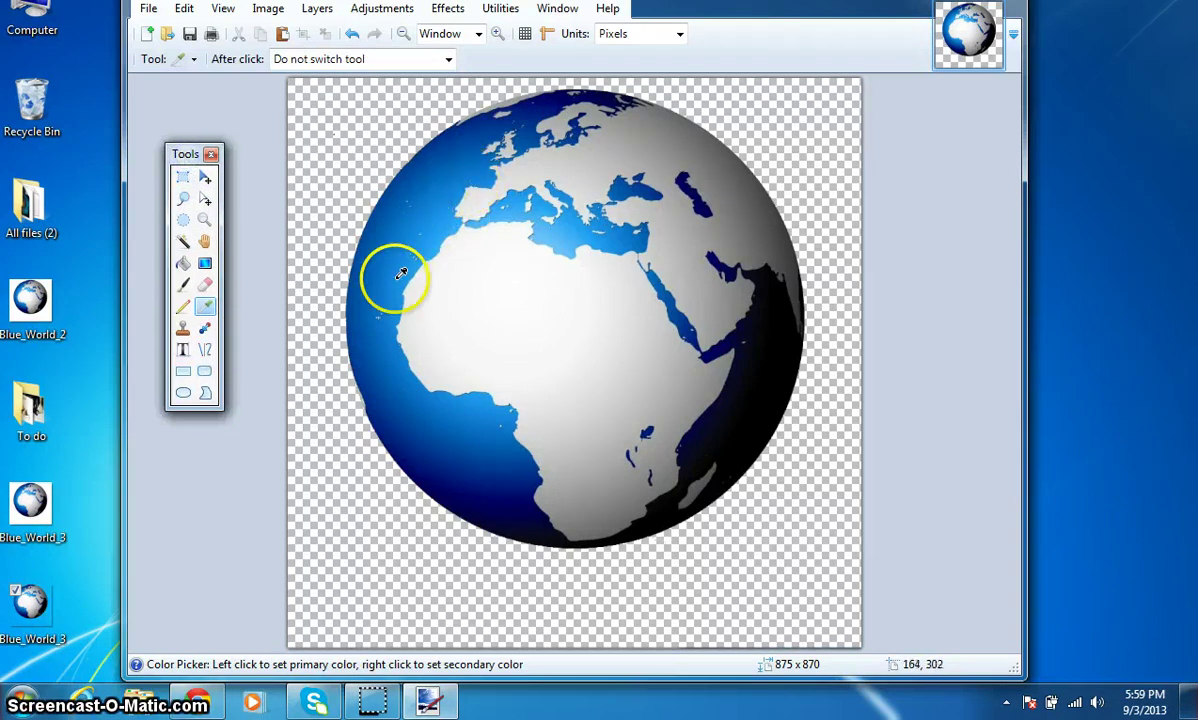
pyautogui.click(451, 286)
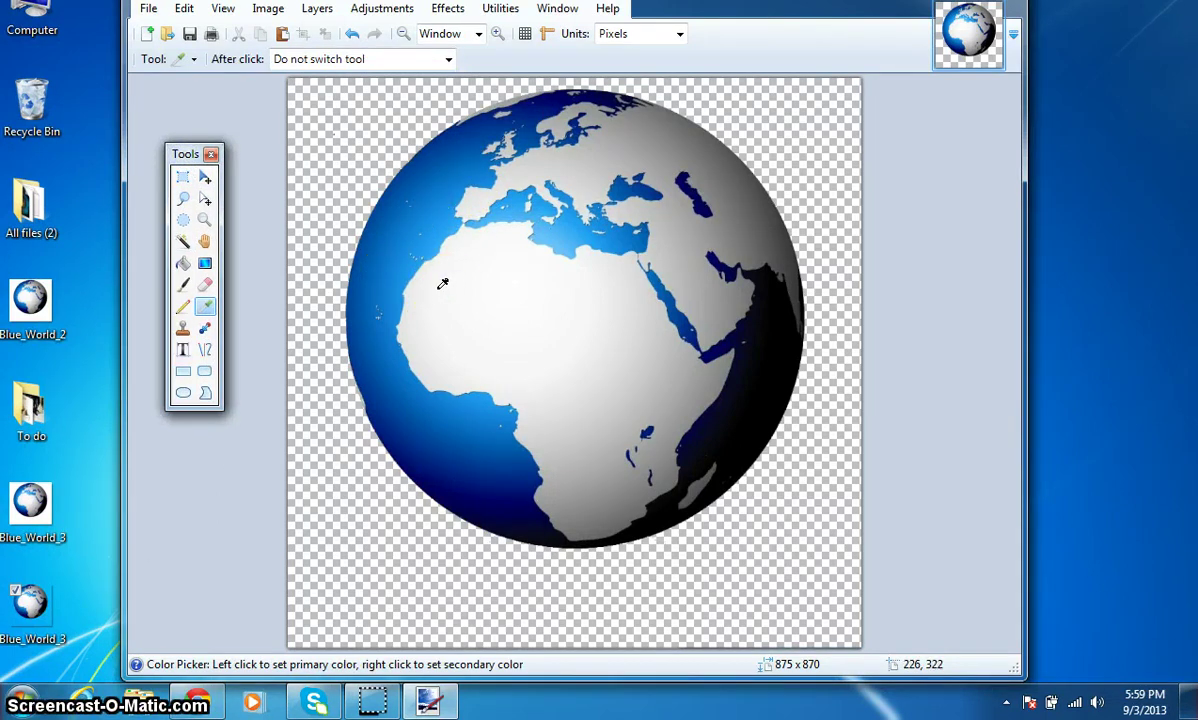
pyautogui.click(183, 264)
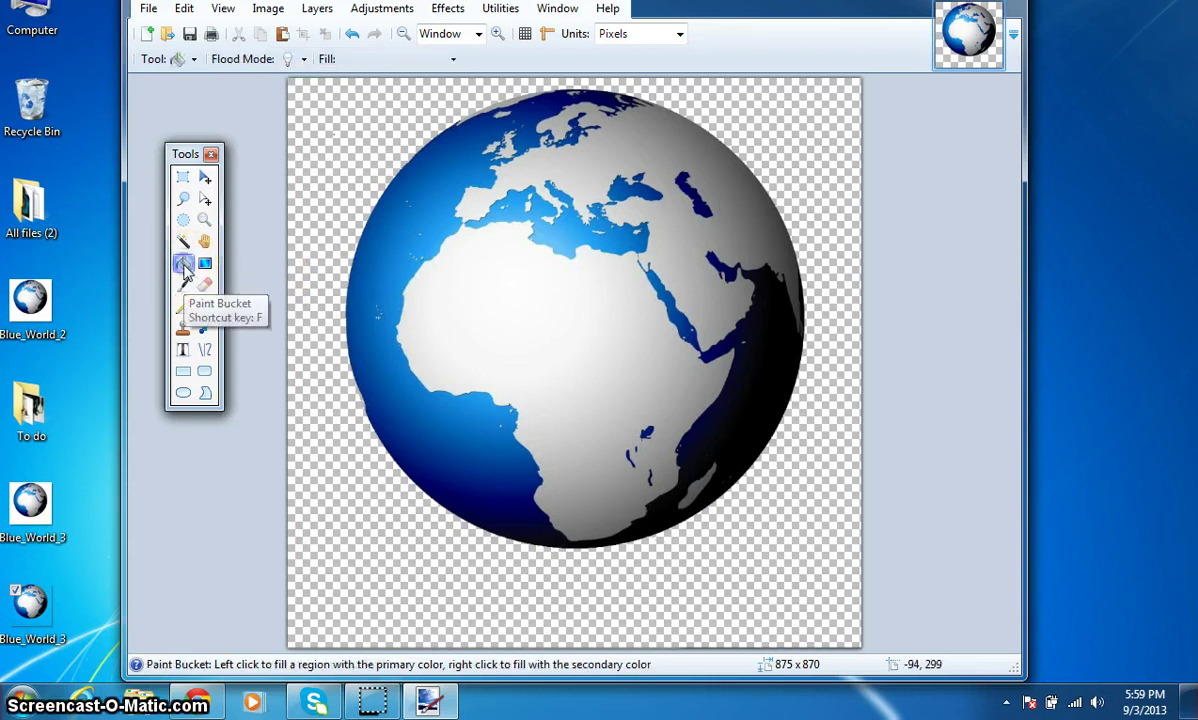
pyautogui.click(412, 219)
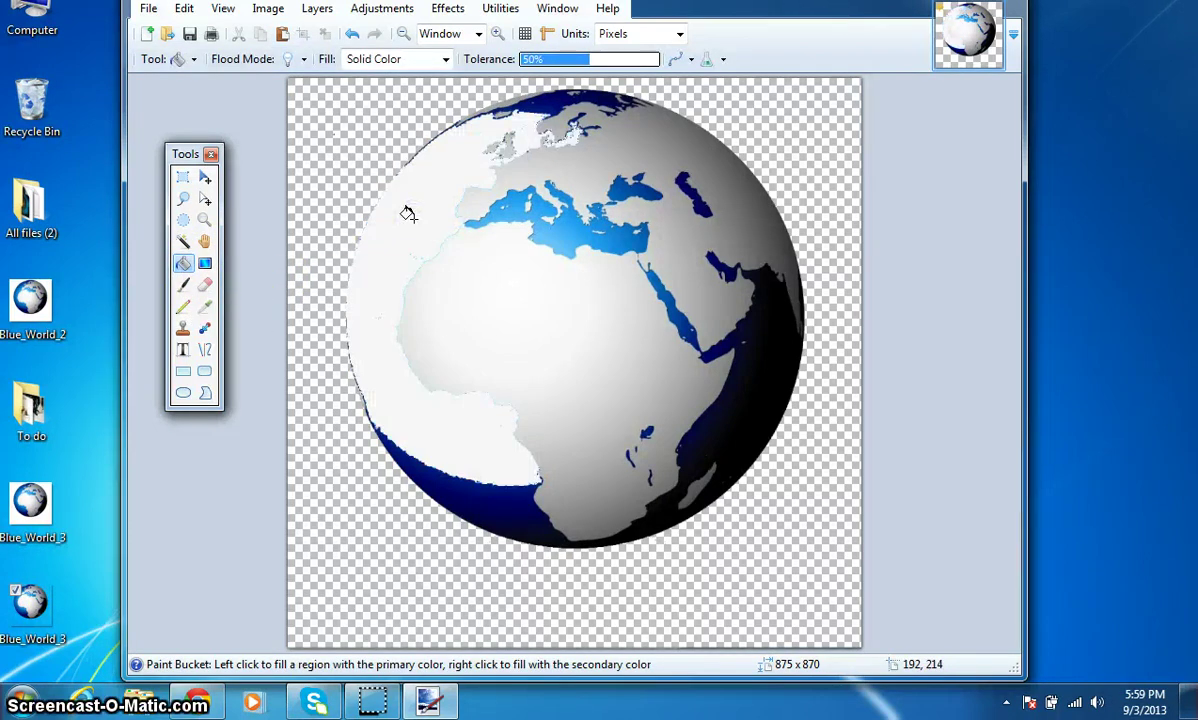
pyautogui.click(501, 504)
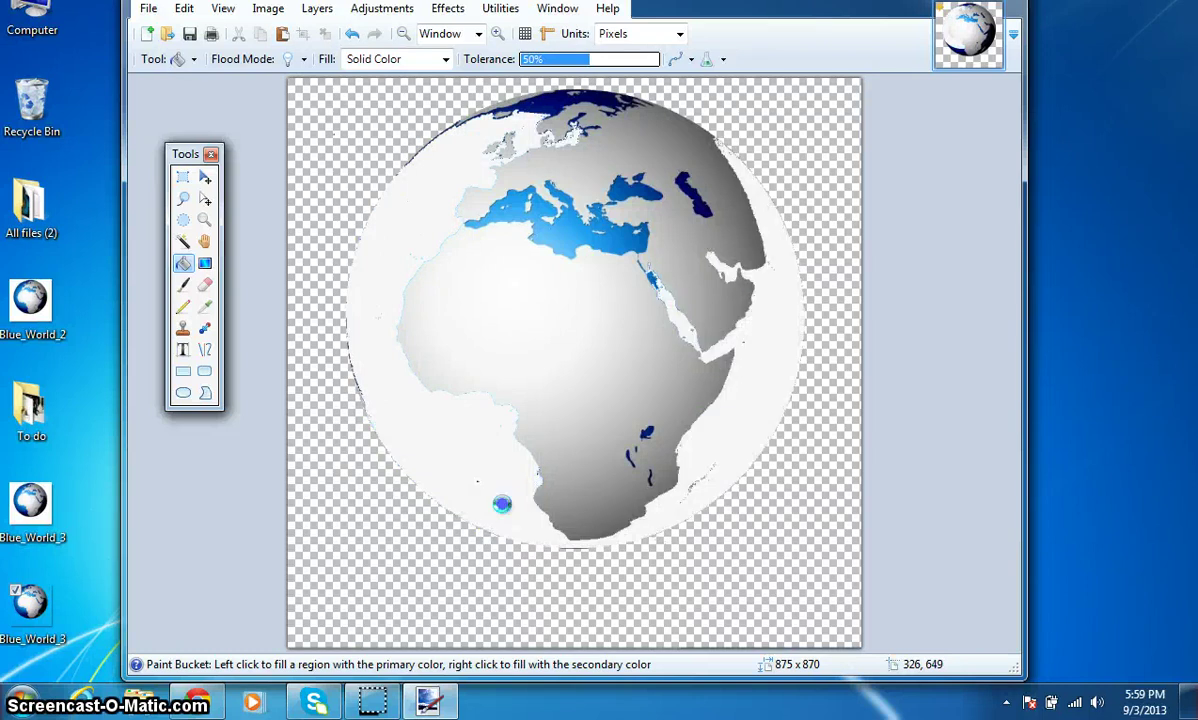
pyautogui.click(565, 226)
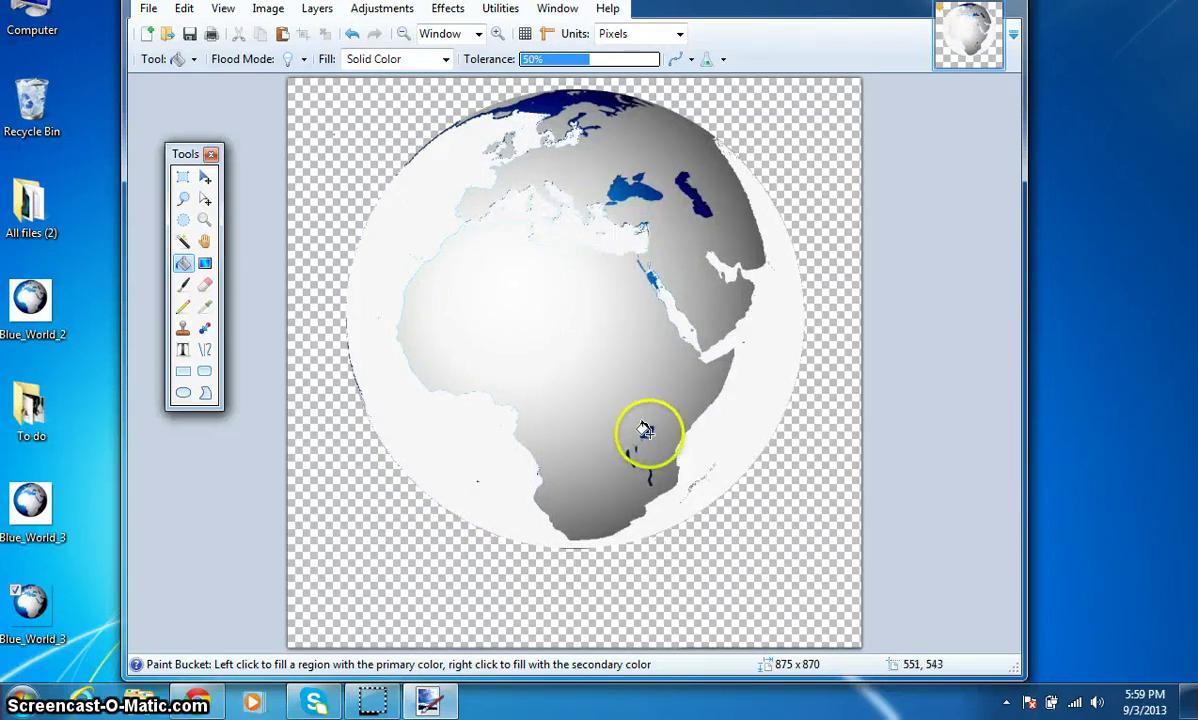
# Fill the largest East African lake with the same off-white colour
pyautogui.click(497, 34)
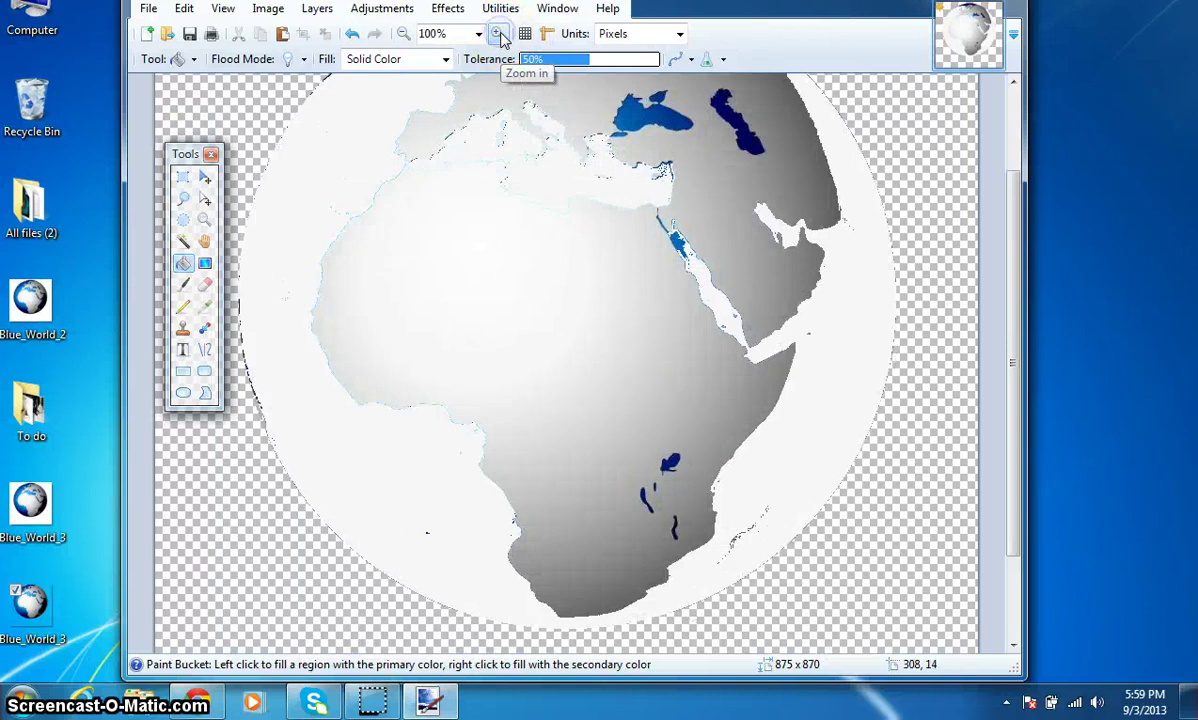
pyautogui.click(499, 34)
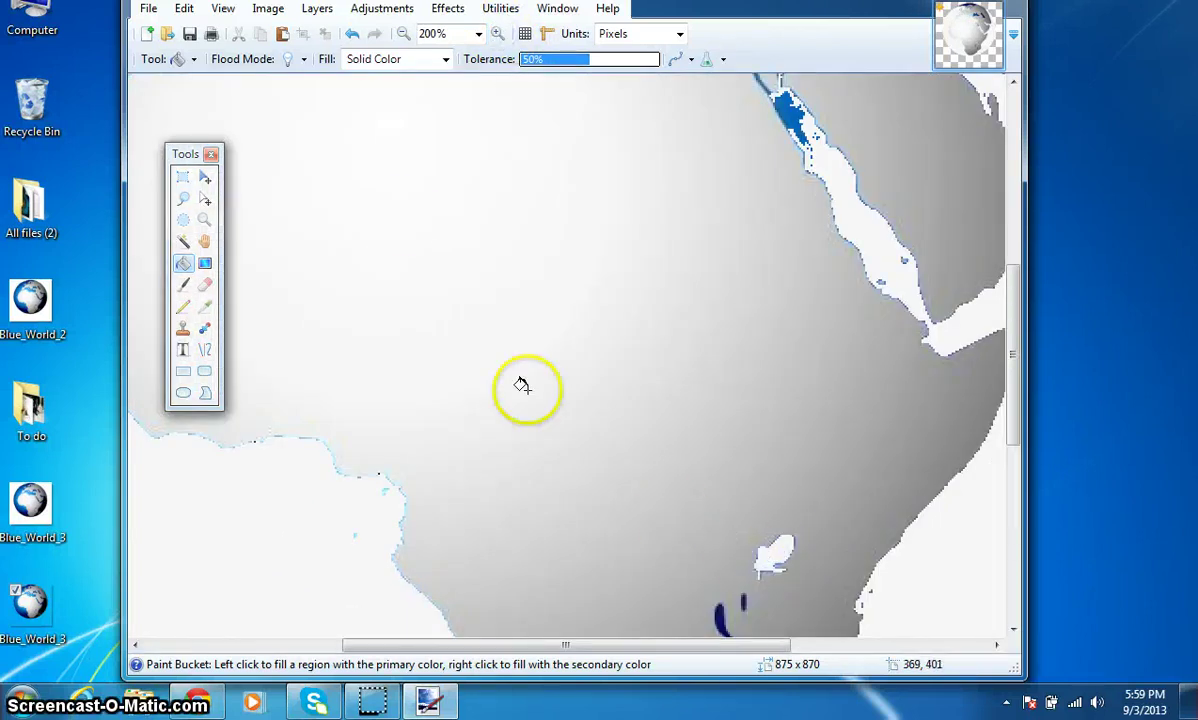
pyautogui.click(403, 36)
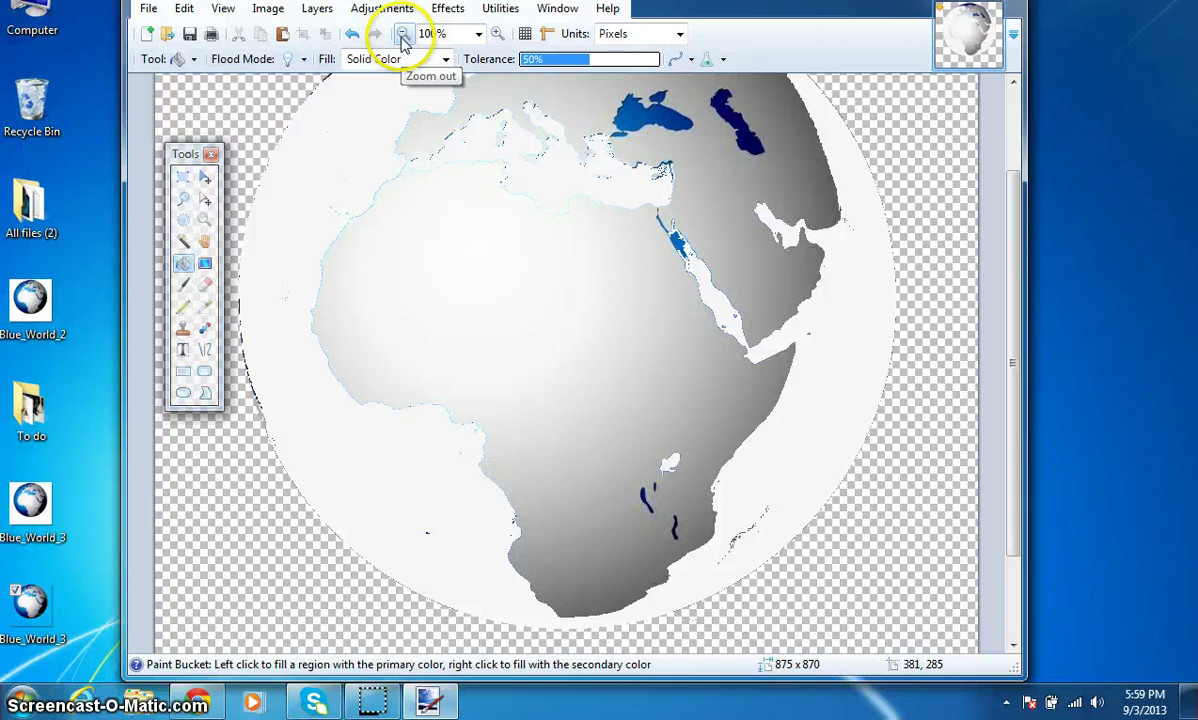
pyautogui.click(403, 36)
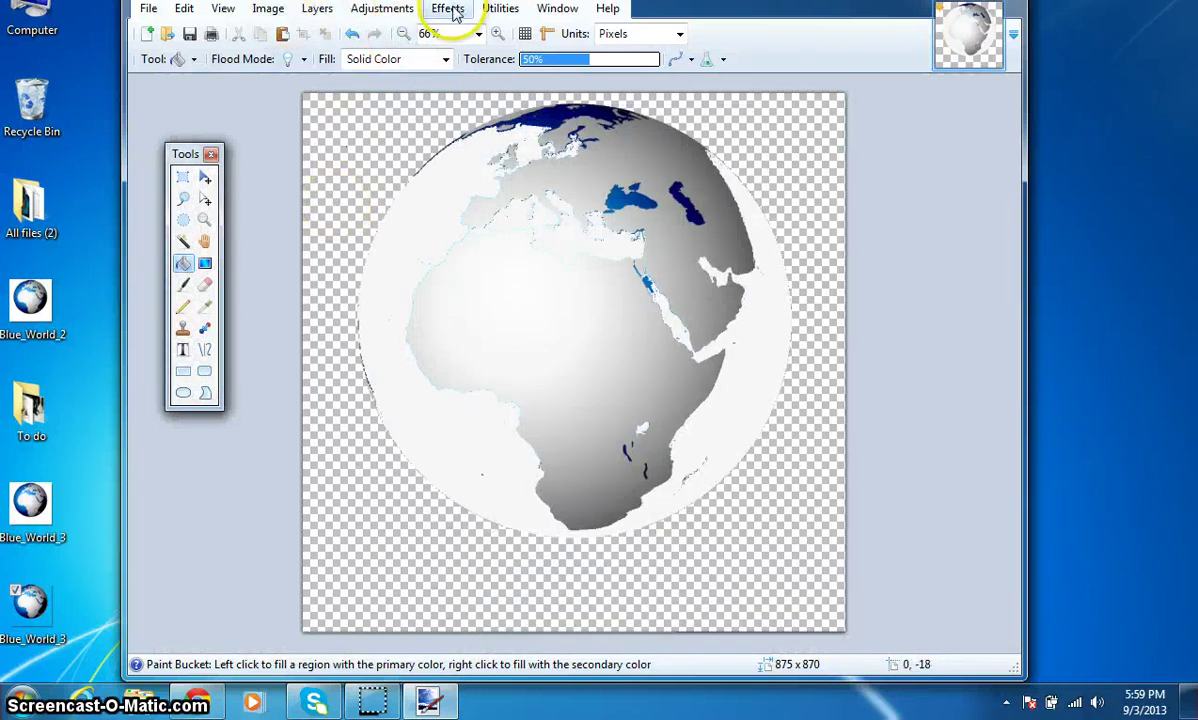
pyautogui.click(495, 9)
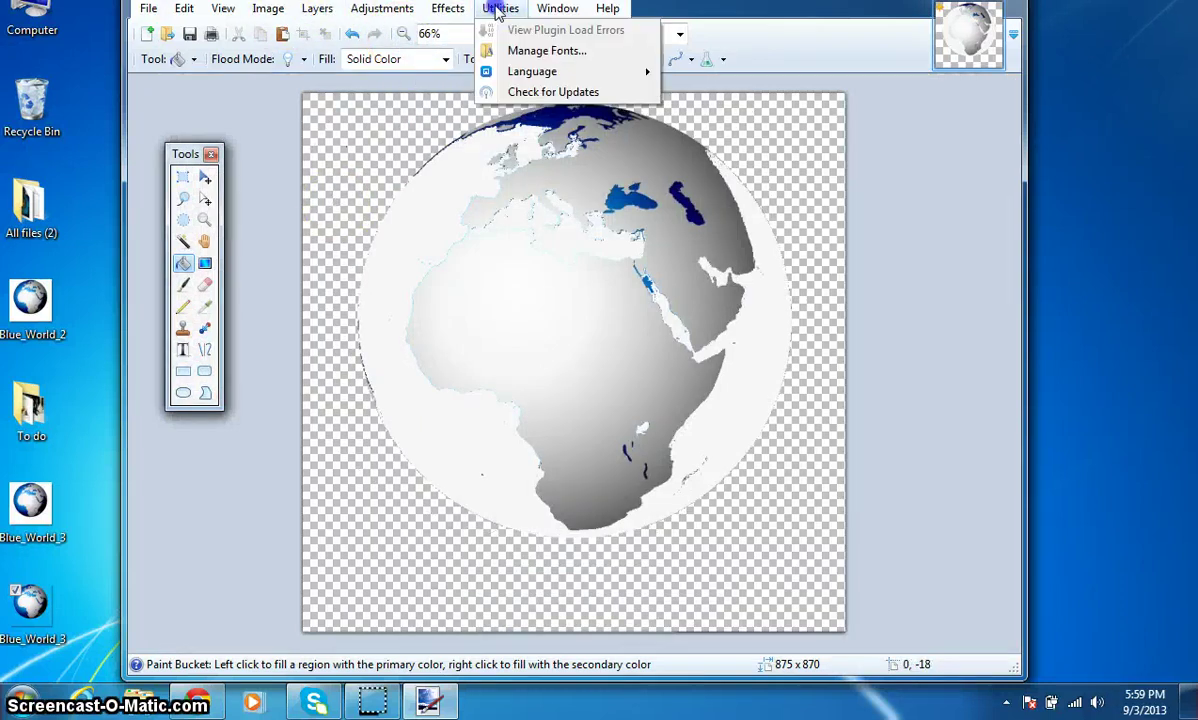
pyautogui.click(352, 13)
pyautogui.click(370, 15)
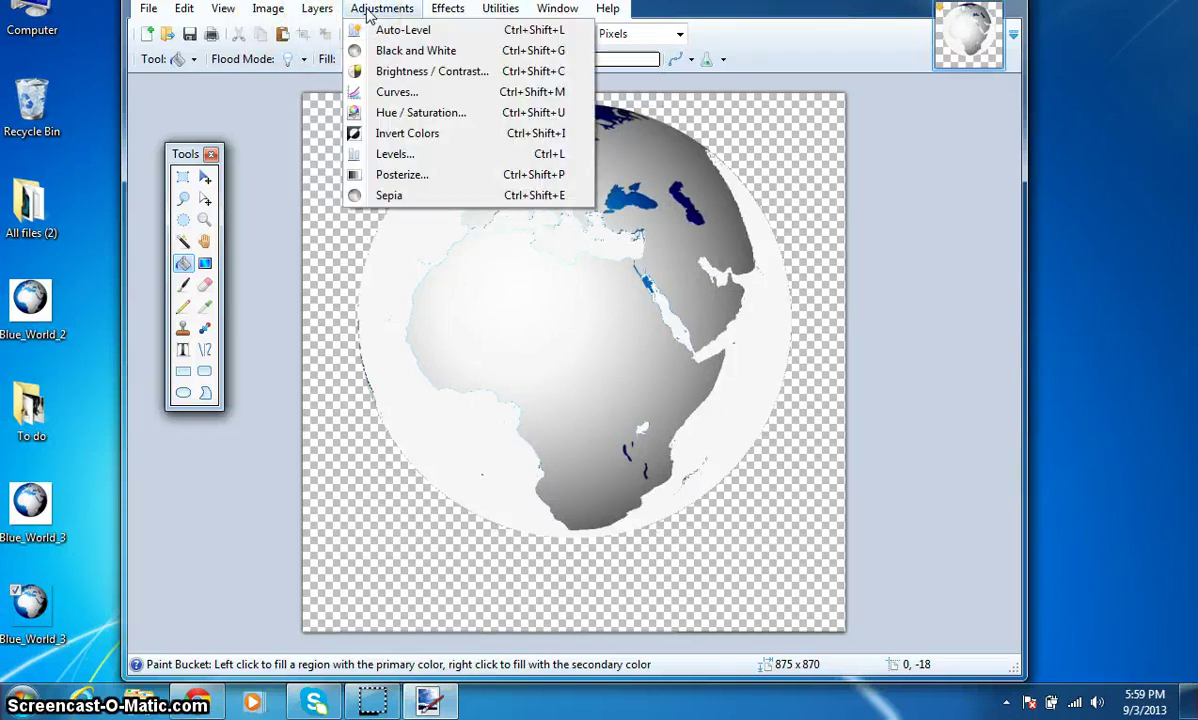
pyautogui.click(268, 9)
pyautogui.click(316, 10)
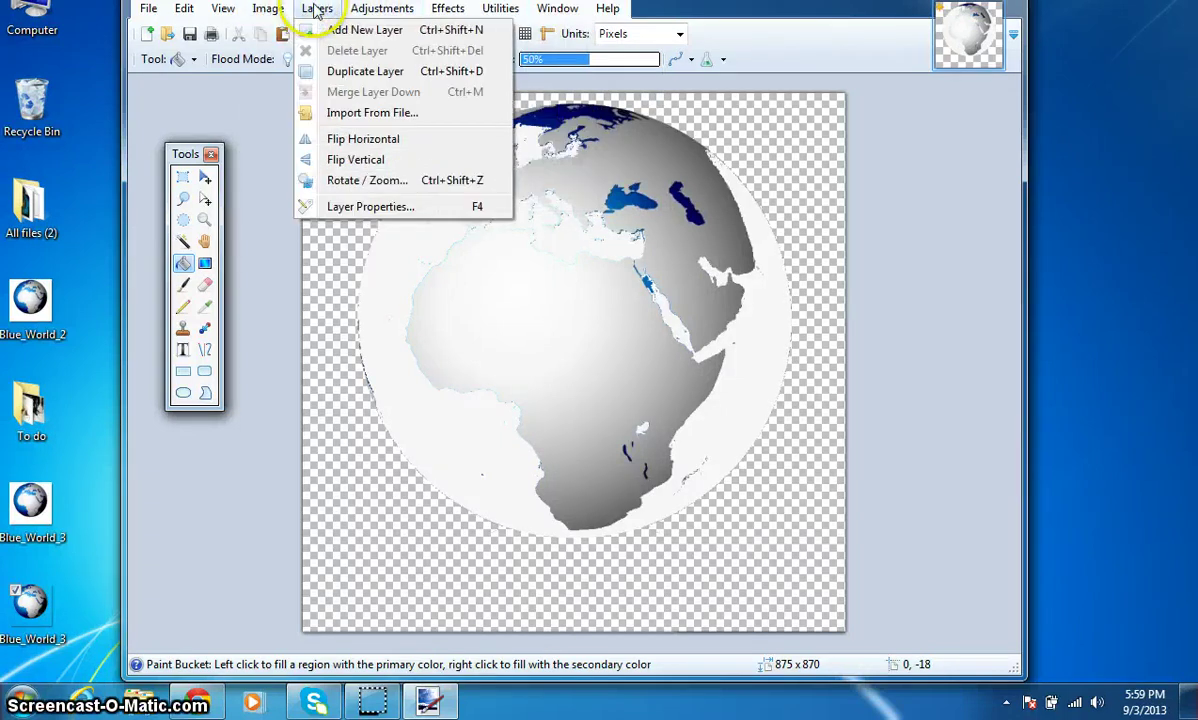
pyautogui.moveTo(283, 9)
pyautogui.moveTo(239, 9)
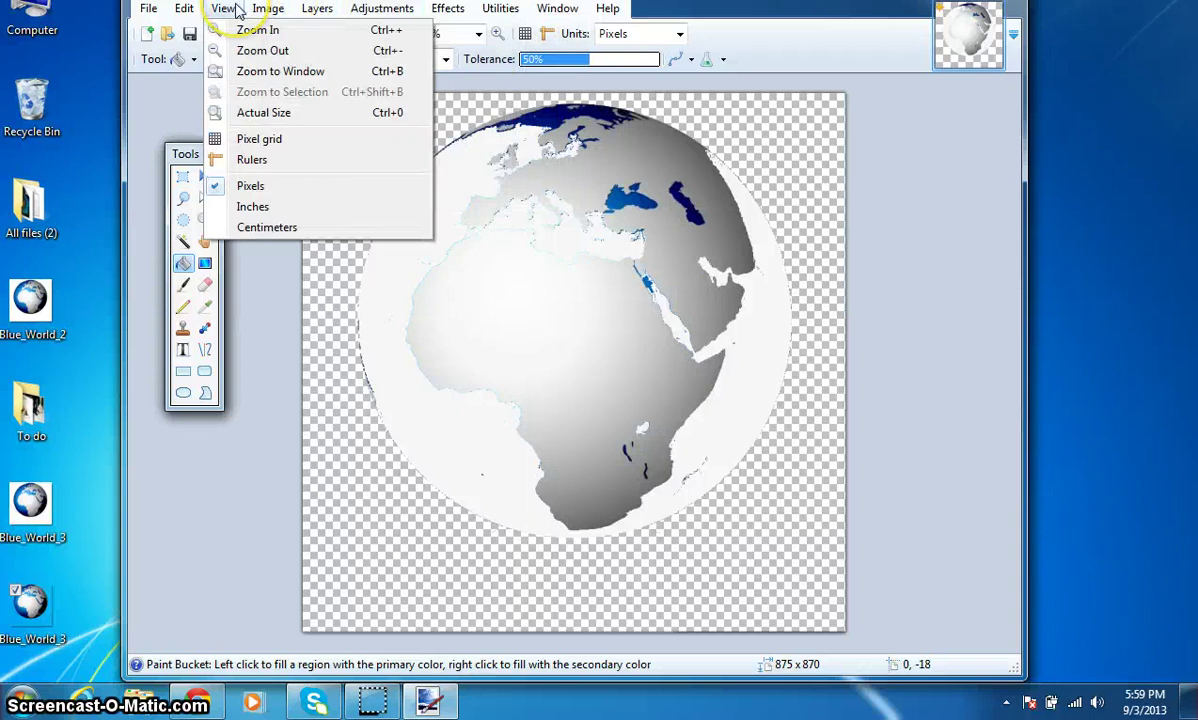
pyautogui.click(150, 12)
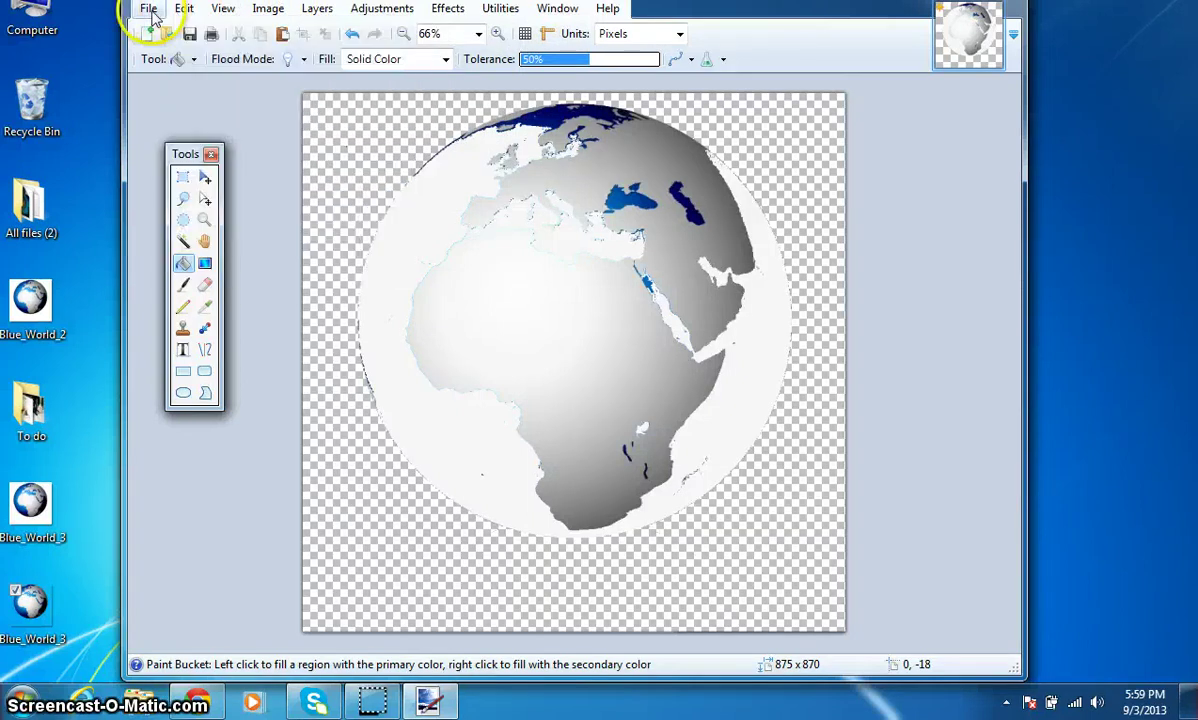
pyautogui.click(502, 10)
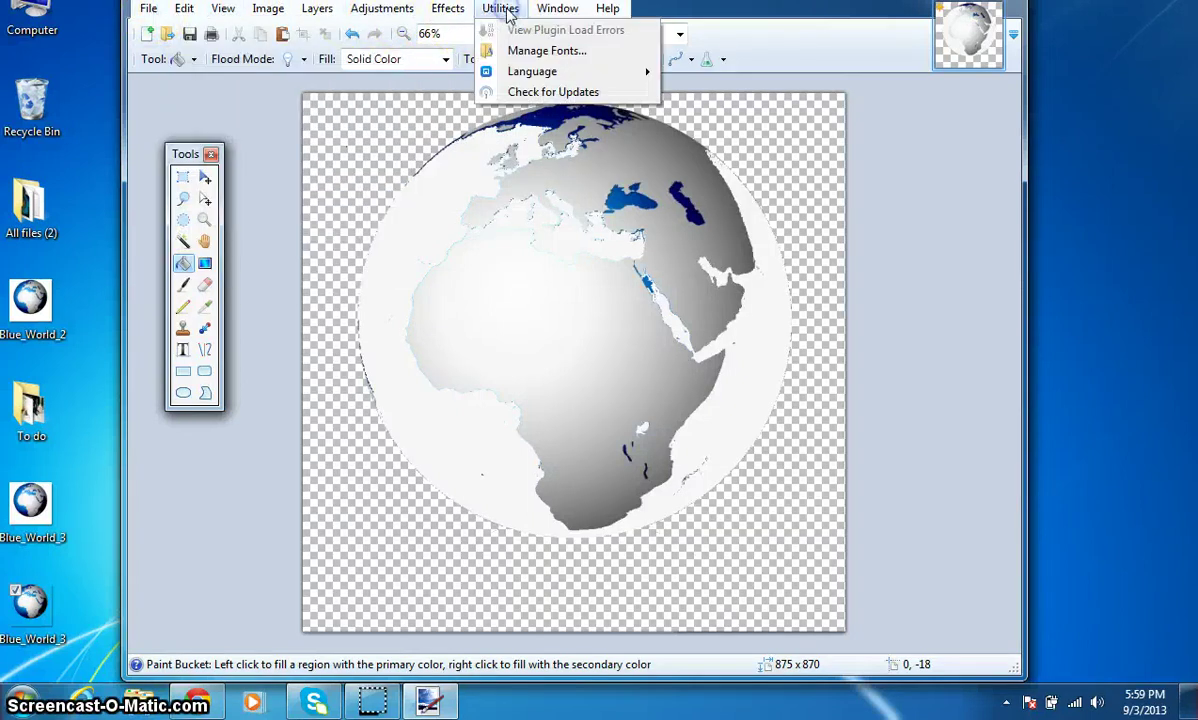
pyautogui.moveTo(459, 10)
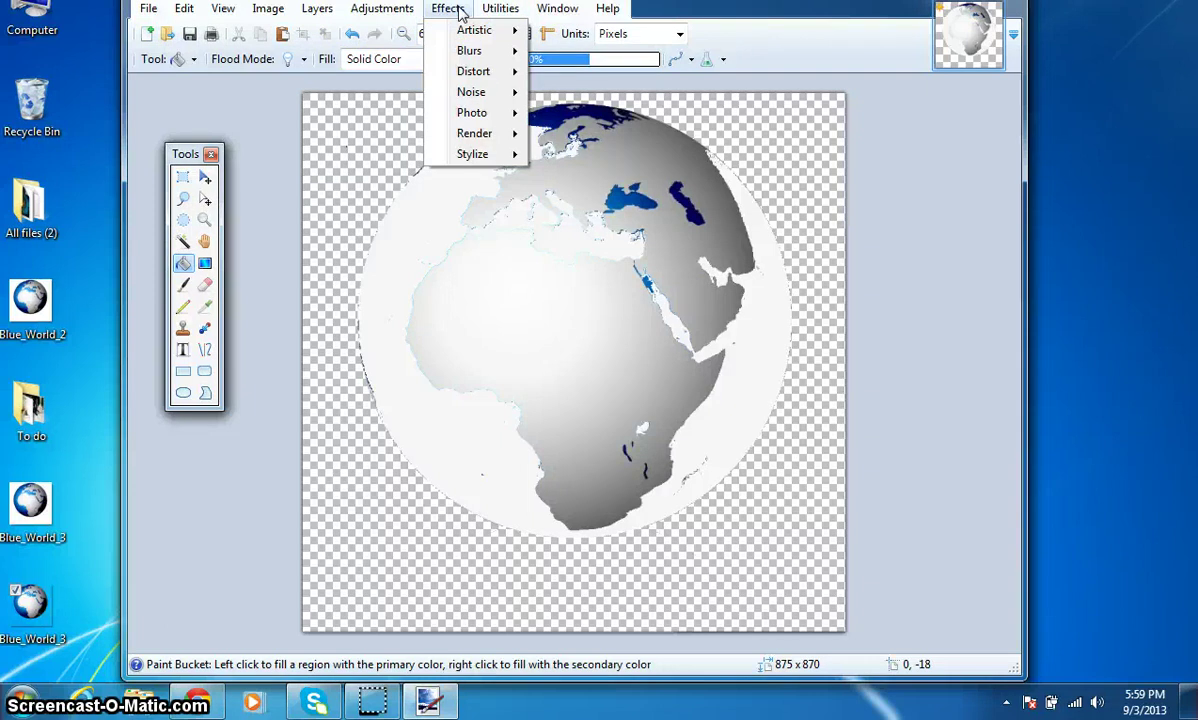
pyautogui.click(385, 10)
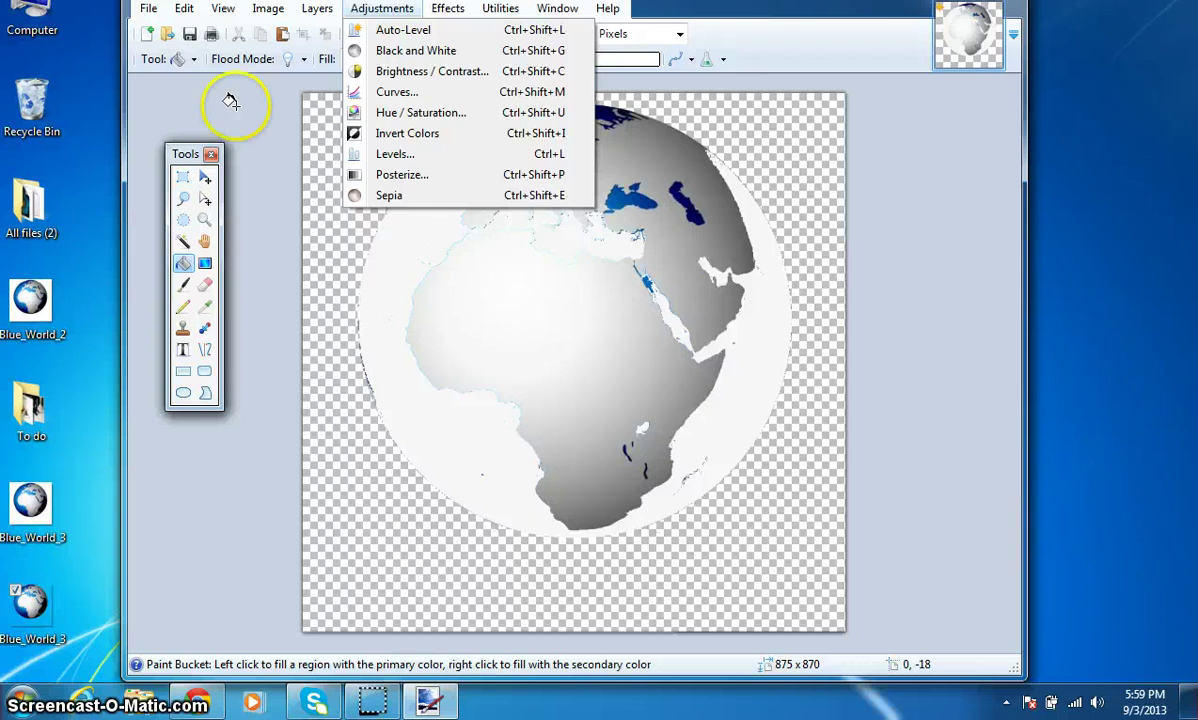
pyautogui.click(273, 167)
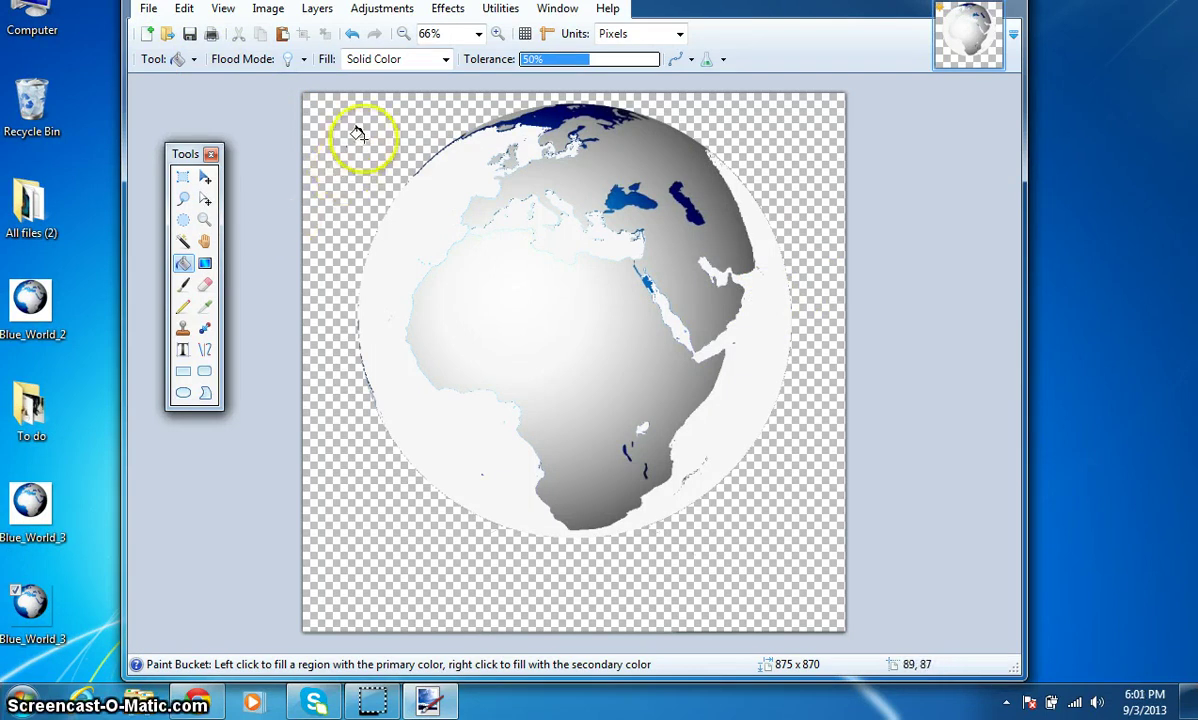
# Show the Colors window, set the primary color to bright red, close it and switch back to the Paint Bucket
pyautogui.click(554, 12)
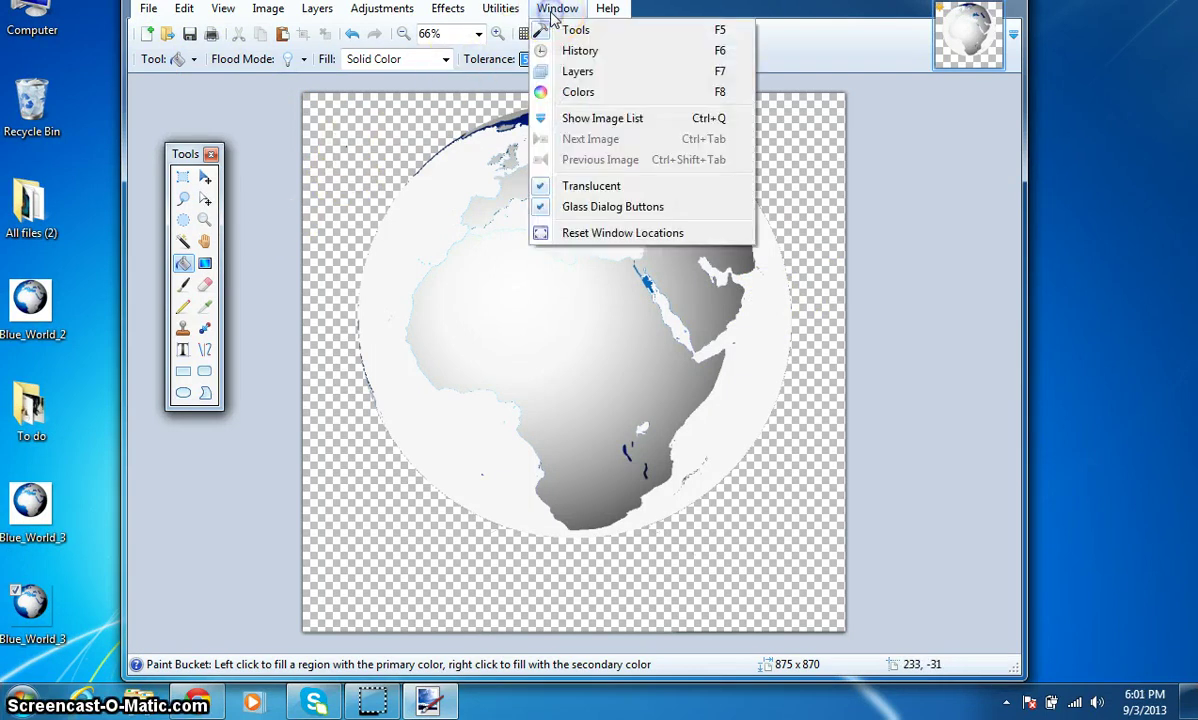
pyautogui.click(576, 90)
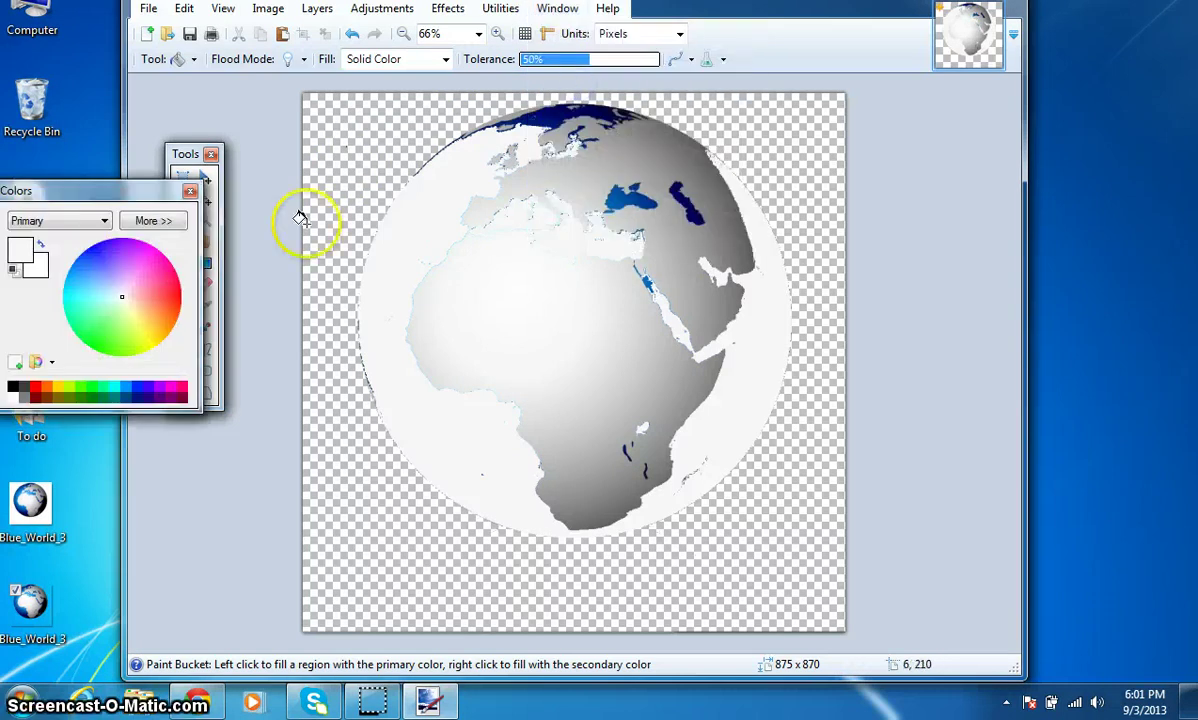
pyautogui.moveTo(118, 191); pyautogui.dragTo(196, 429)
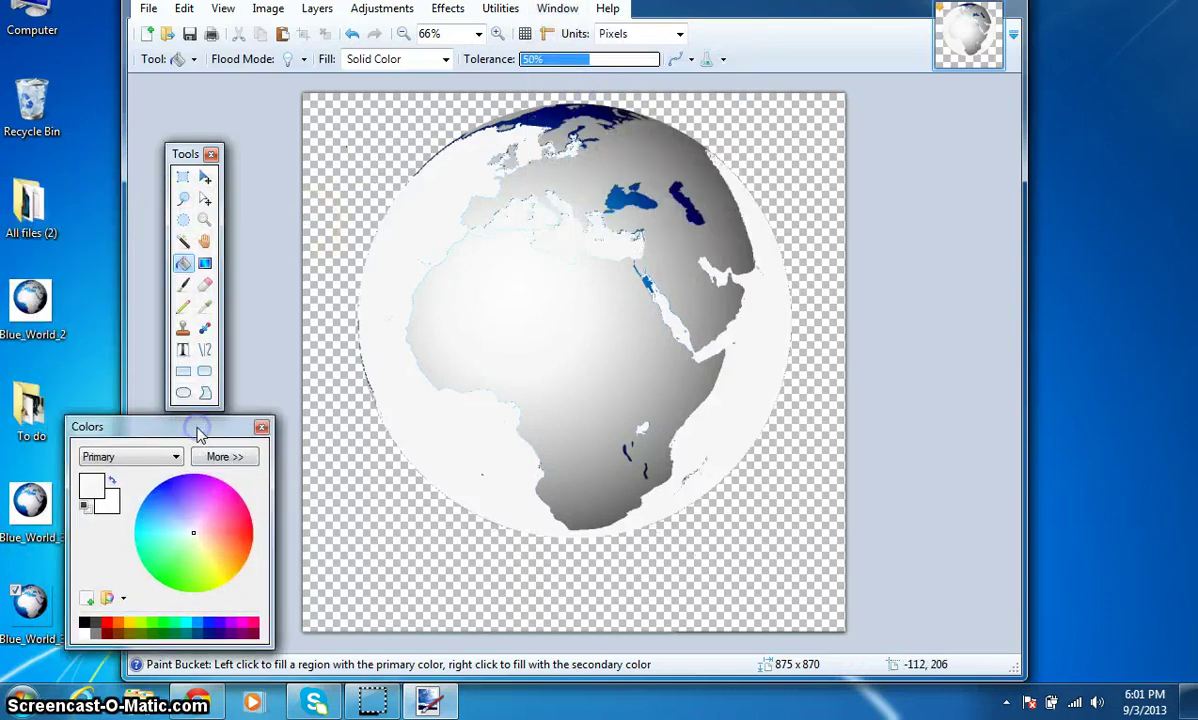
pyautogui.click(207, 310)
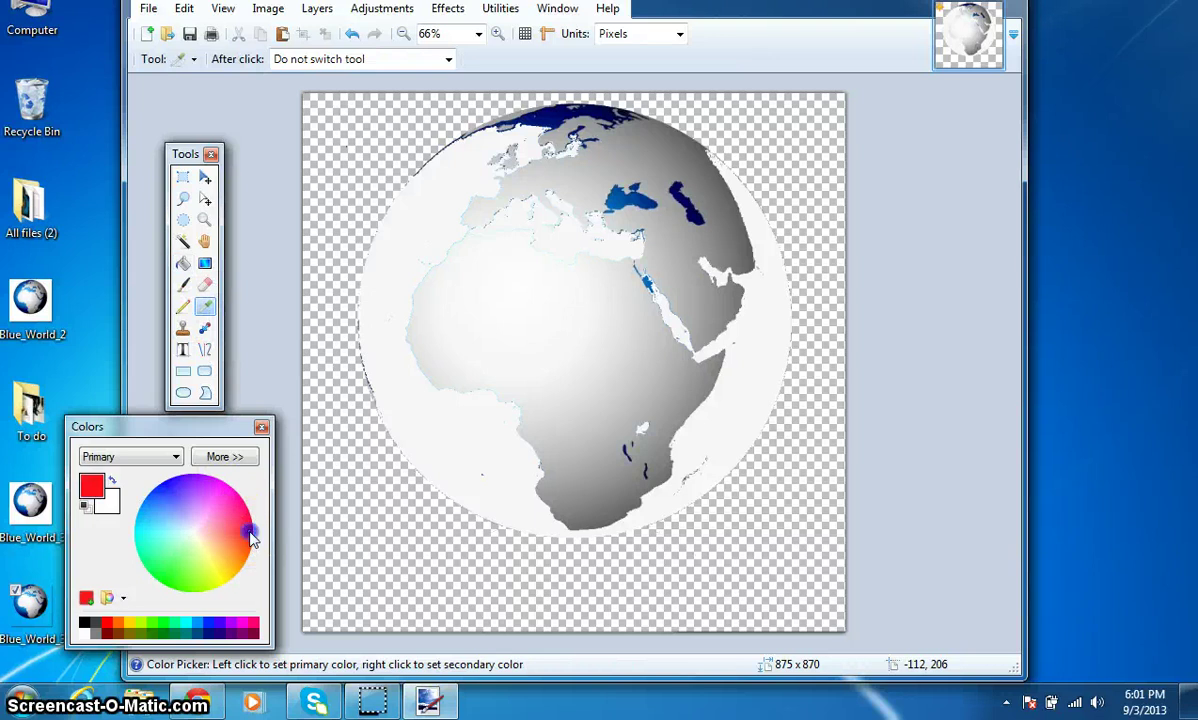
pyautogui.click(260, 428)
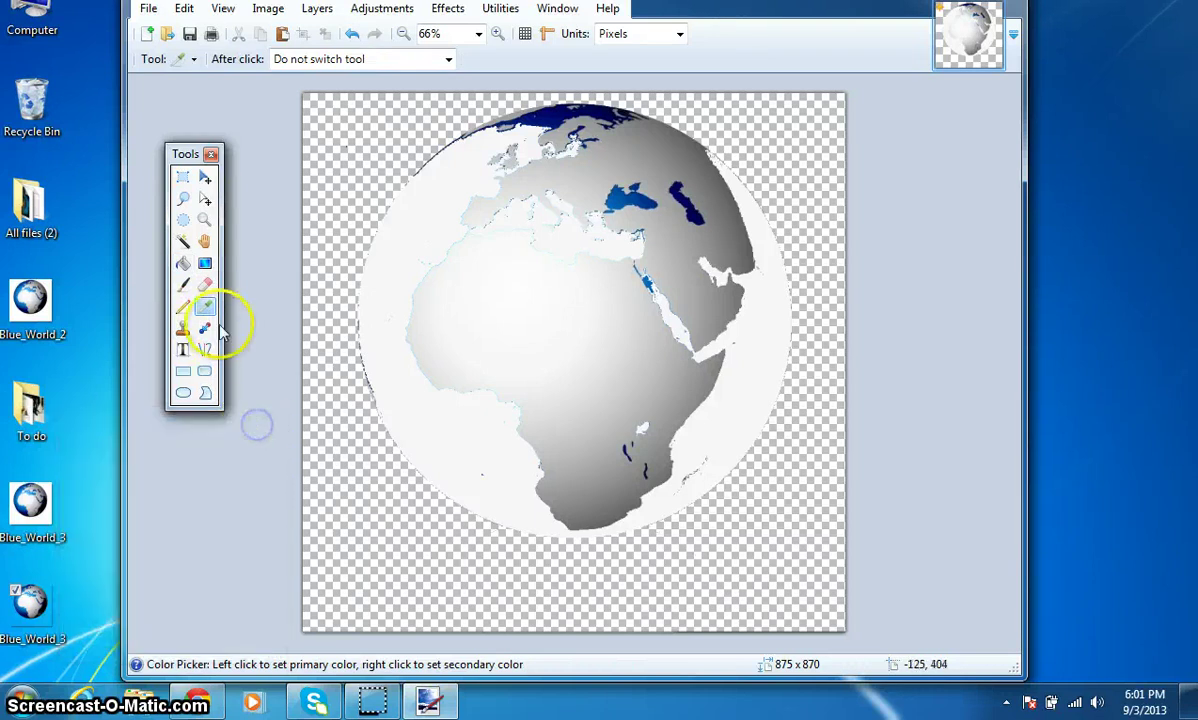
pyautogui.click(183, 263)
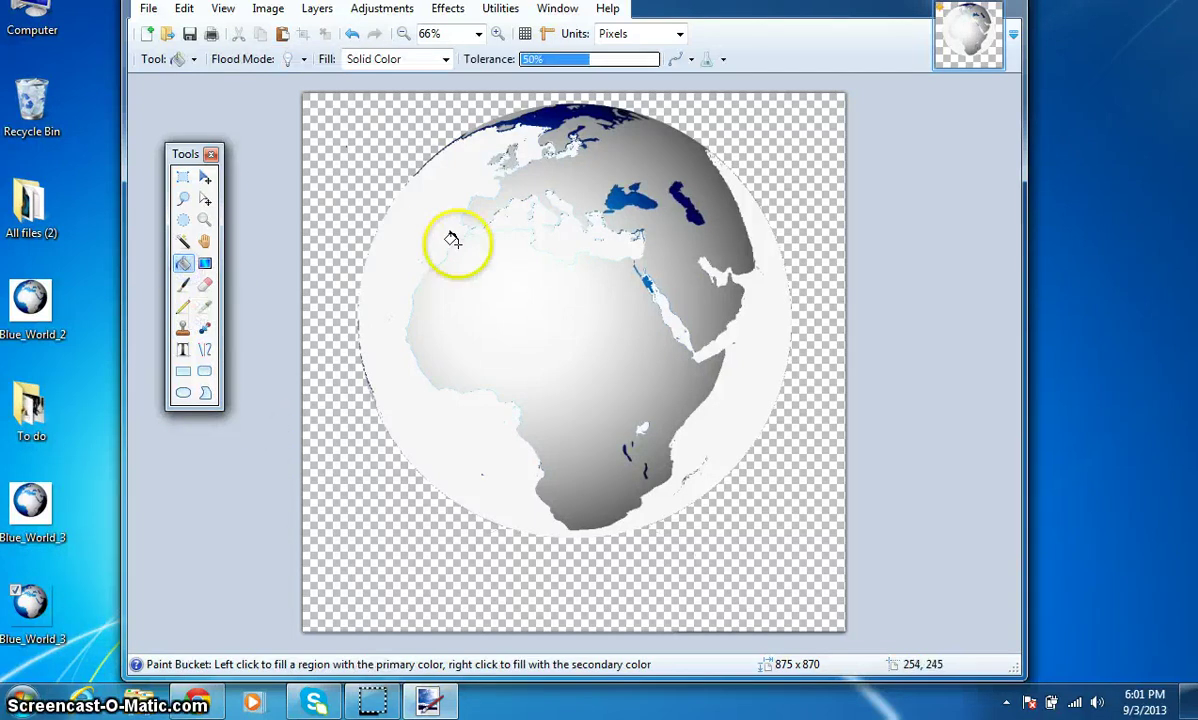
# Try filling the oceans with red at 50% tolerance, and undo that fill along with all the earlier off-white fills
pyautogui.click(405, 211)
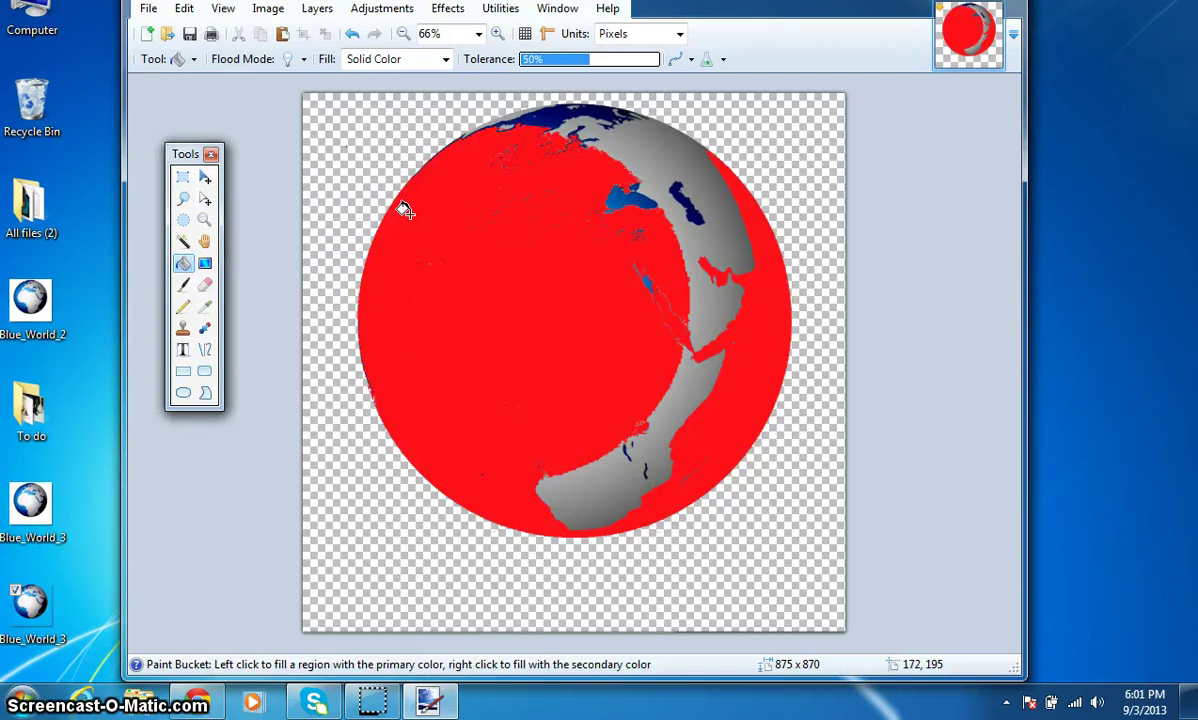
pyautogui.click(353, 36)
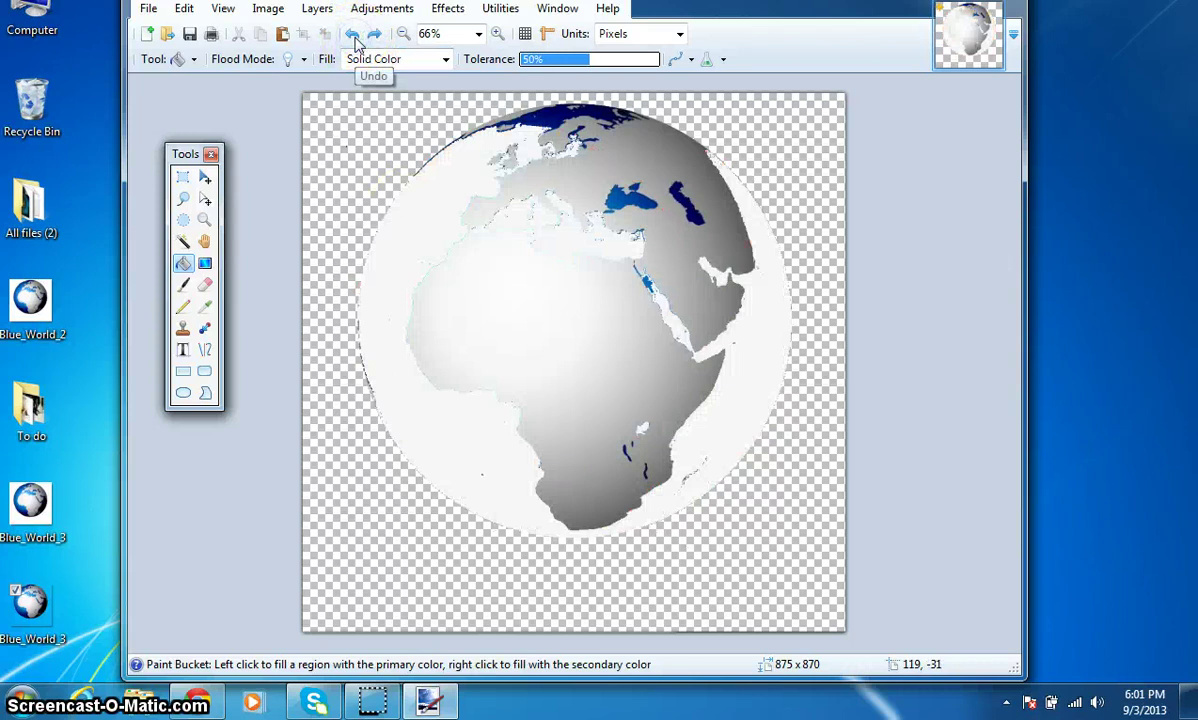
pyautogui.click(353, 36)
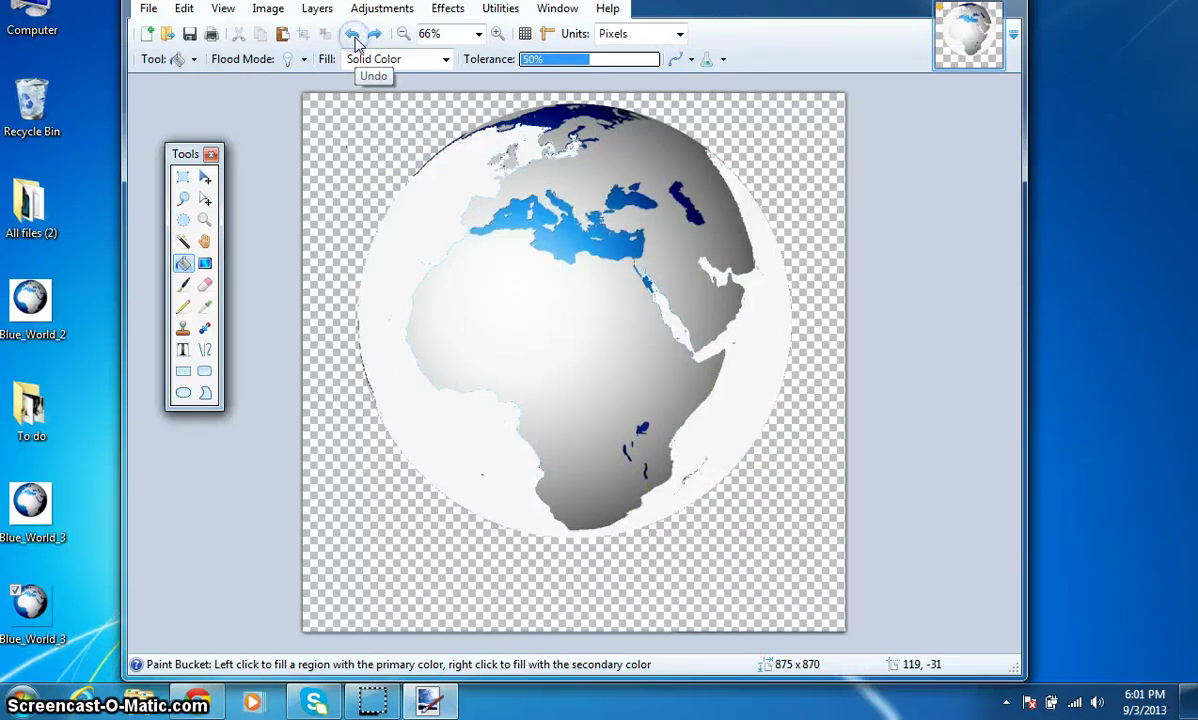
pyautogui.click(353, 36)
pyautogui.click(353, 36)
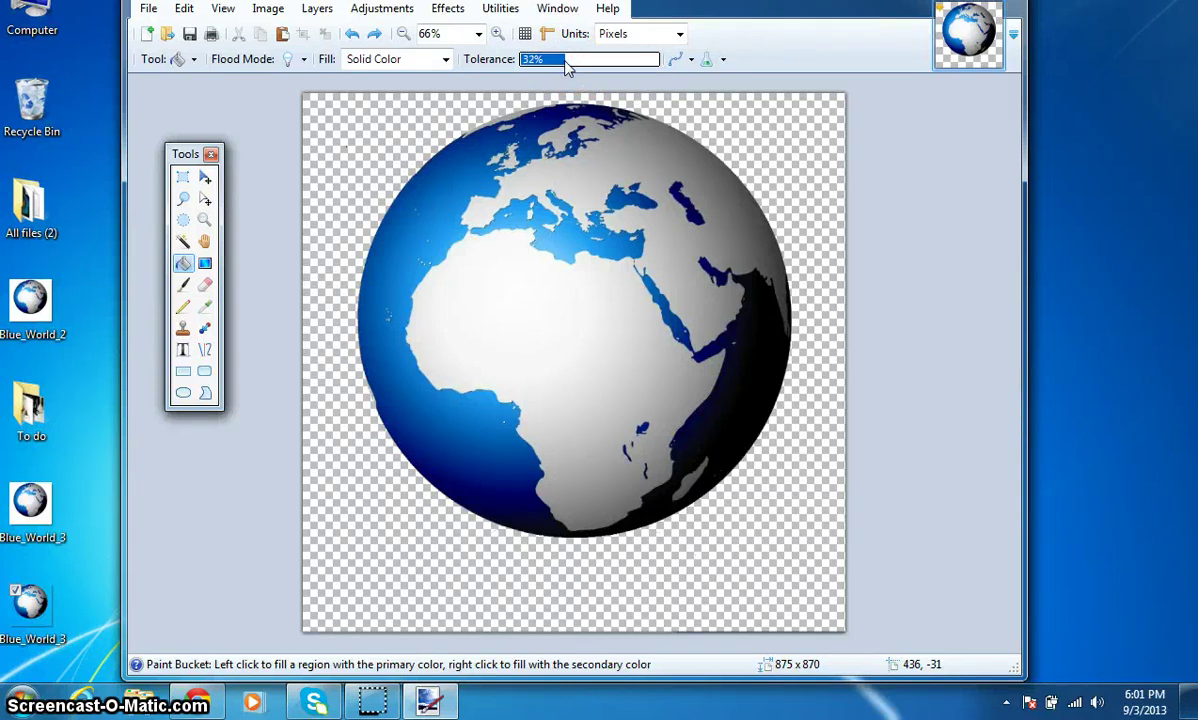
# Fill the Atlantic with red at 32% tolerance, and fill its leftover blue band at 46% tolerance
pyautogui.click(403, 248)
pyautogui.click(427, 450)
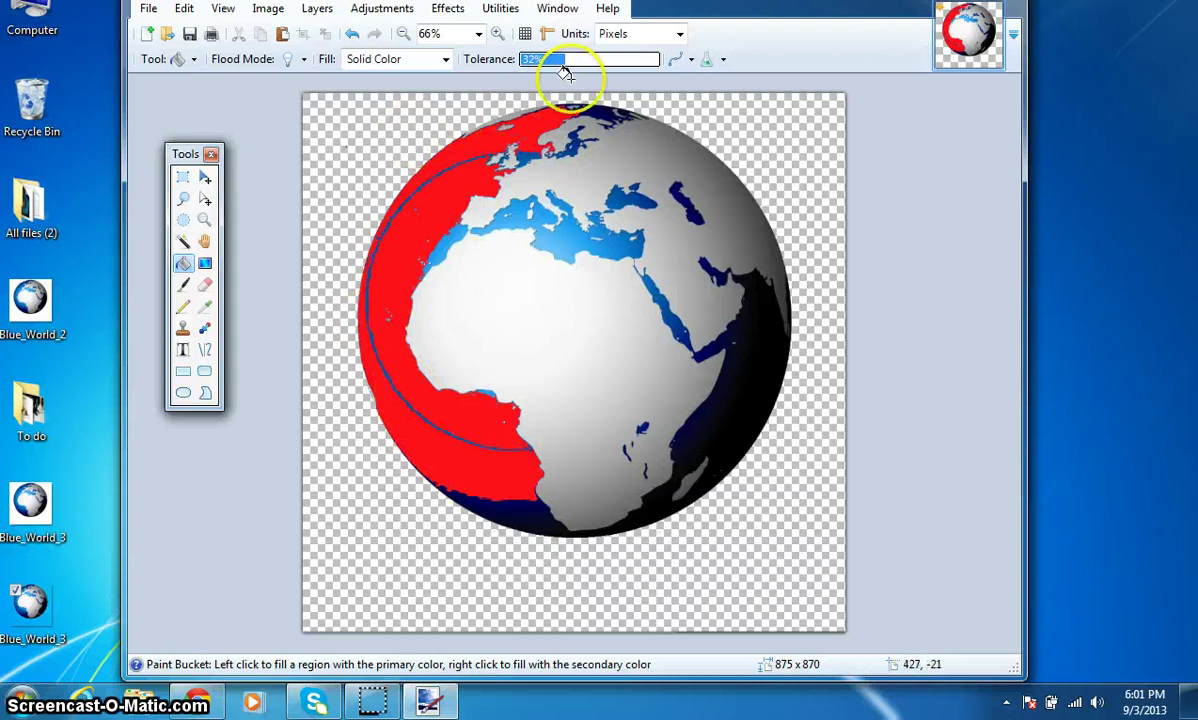
pyautogui.moveTo(578, 68); pyautogui.dragTo(584, 60)
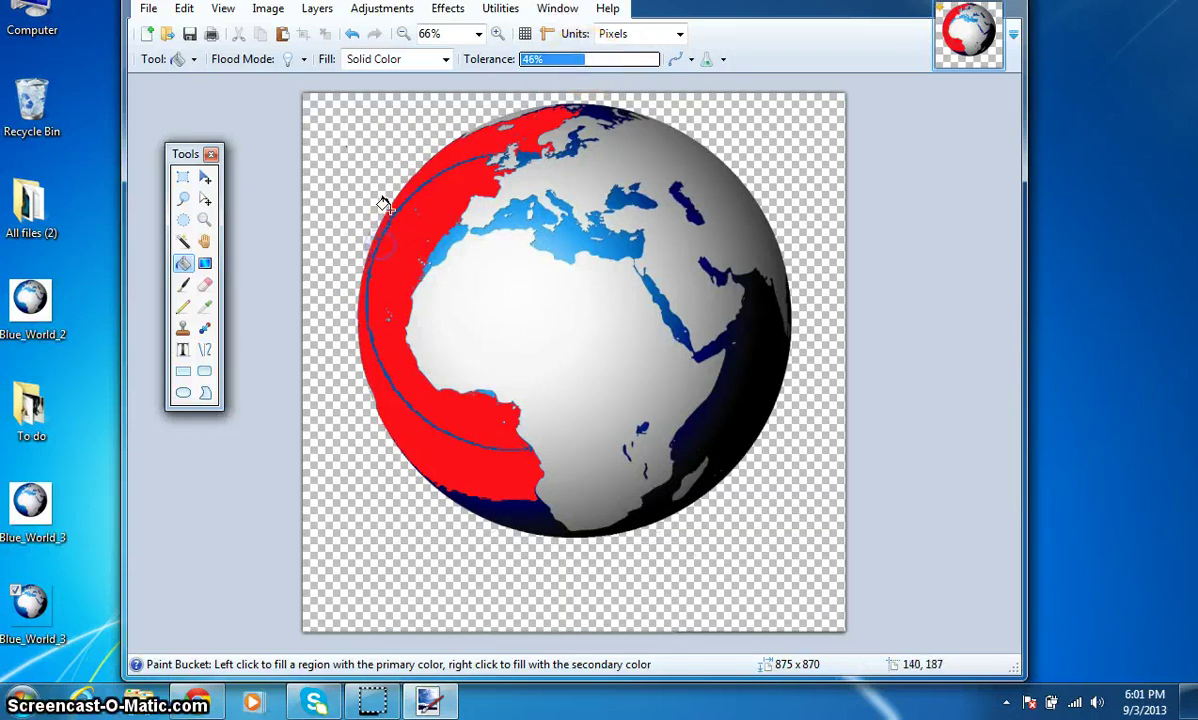
pyautogui.click(435, 246)
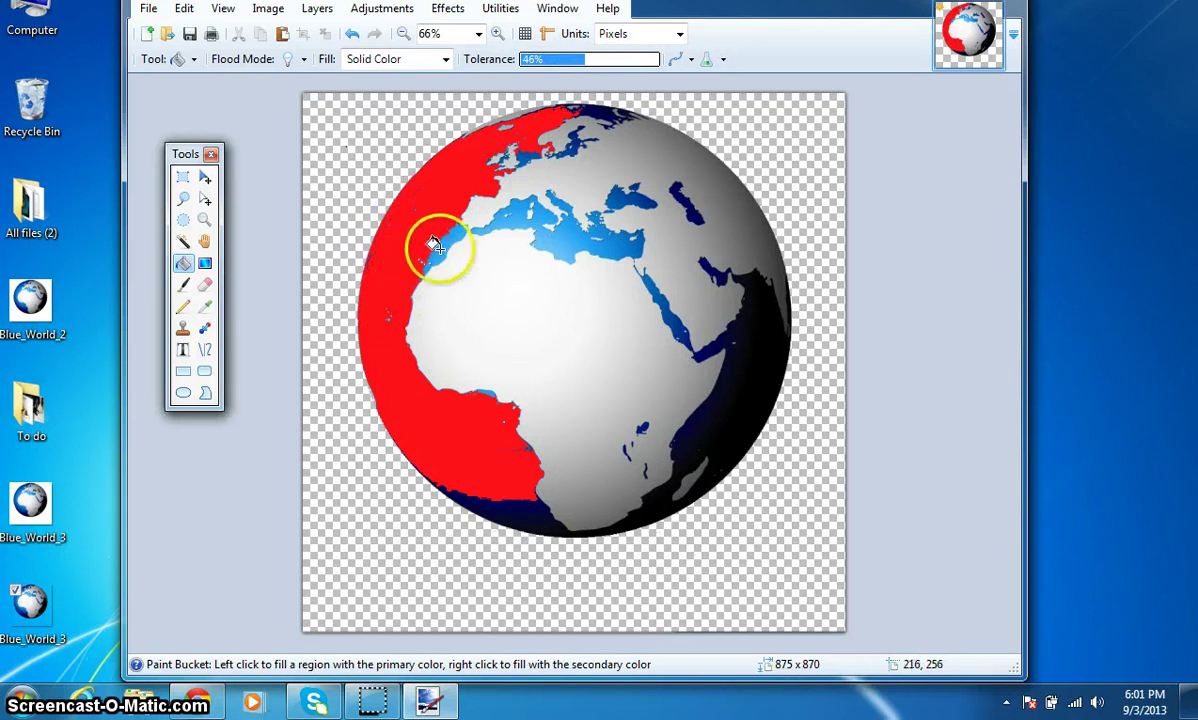
# Fill the Mediterranean, Black Sea, Arctic Ocean, Caspian Sea, Indian Ocean, Red Sea, Baltic and largest East African lake with red
pyautogui.click(553, 233)
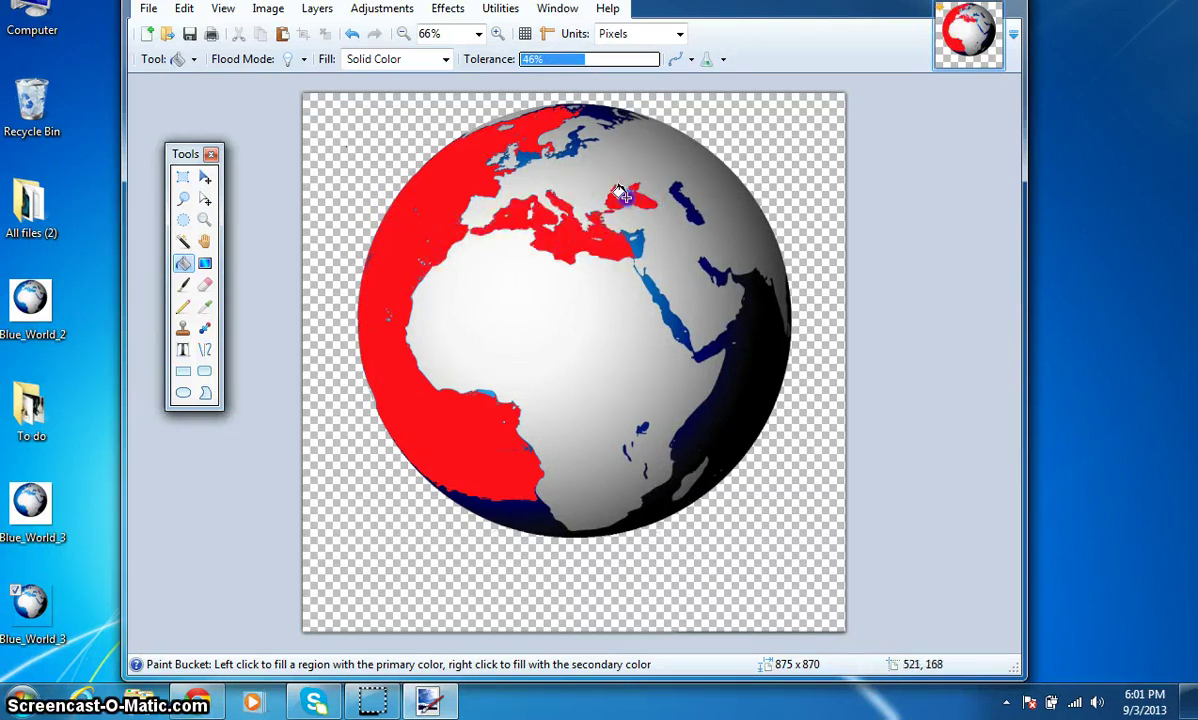
pyautogui.click(590, 111)
pyautogui.click(672, 208)
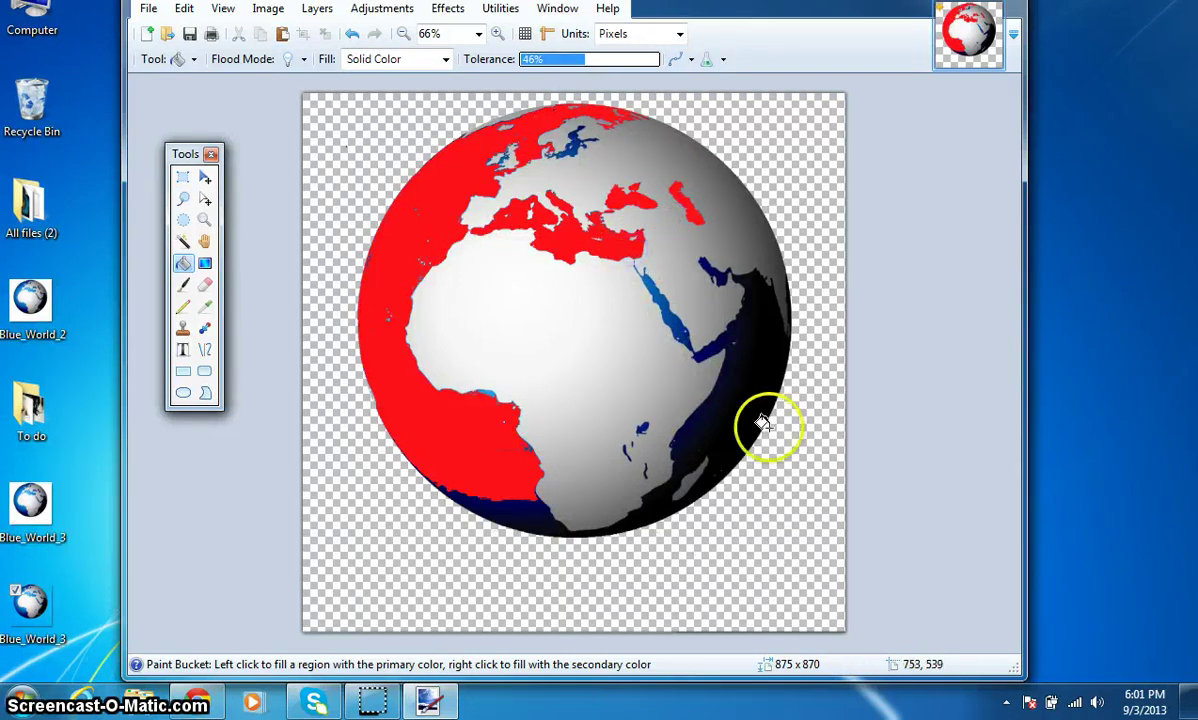
pyautogui.click(738, 390)
pyautogui.click(672, 322)
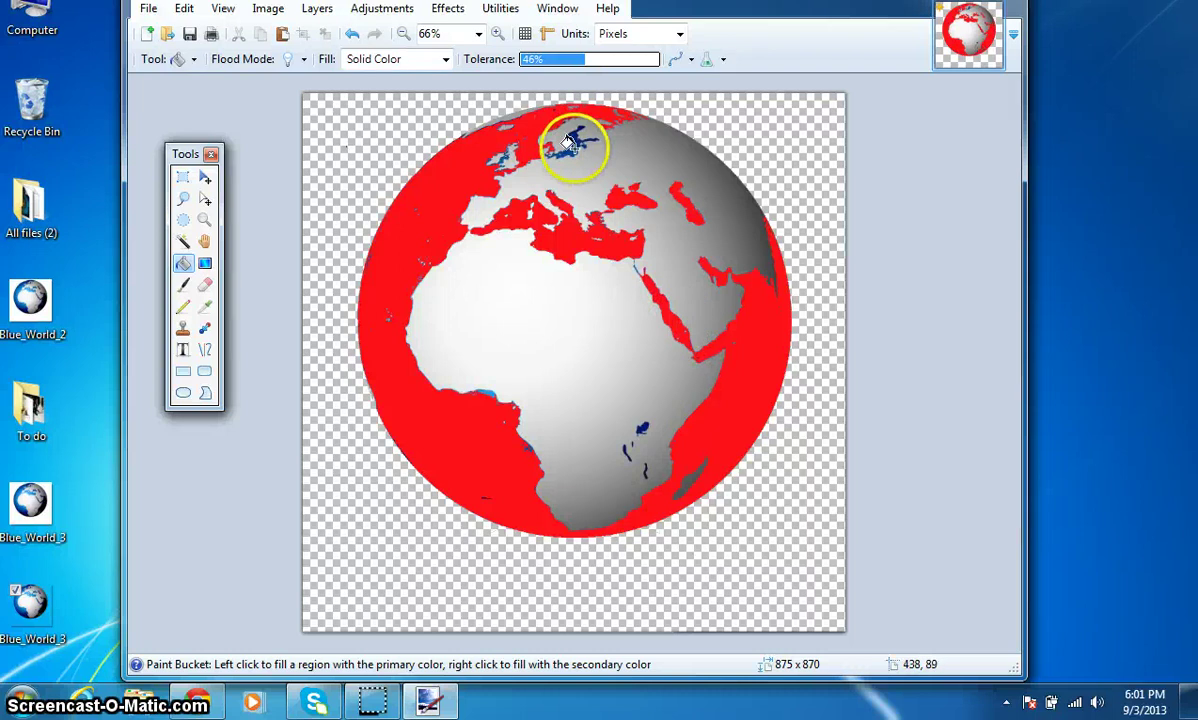
pyautogui.click(640, 424)
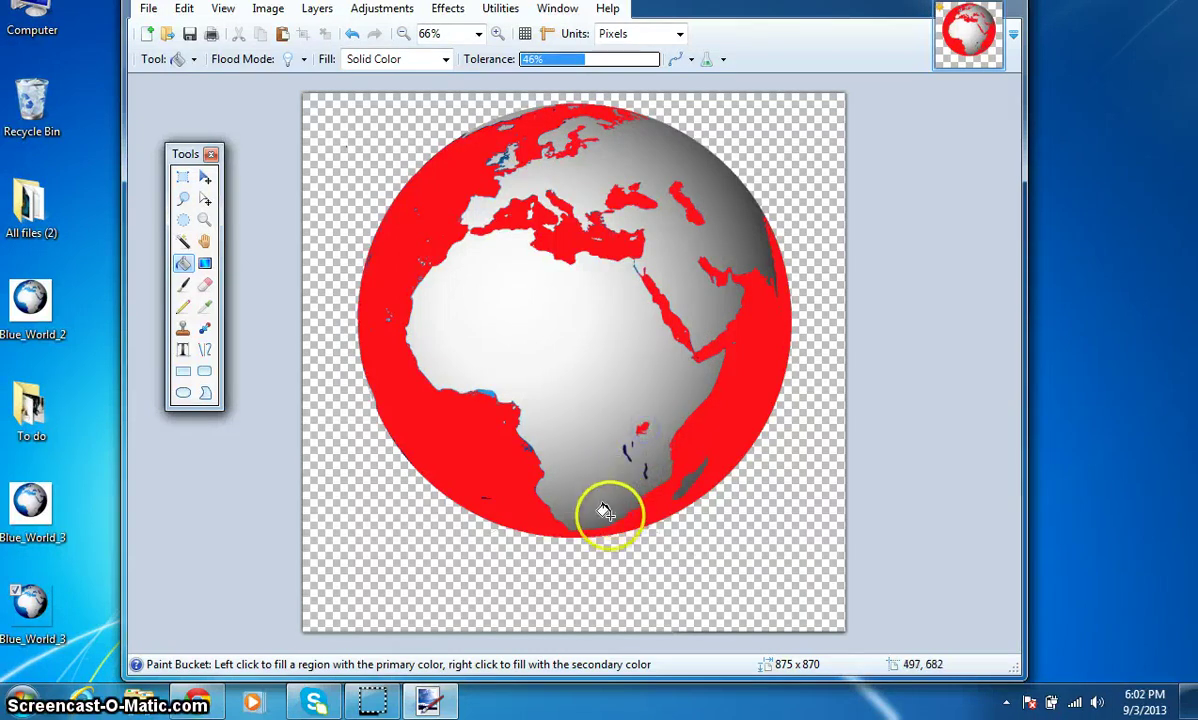
# Fill the leftover blue patch in the Gulf of Guinea and two small East African lakes with red
pyautogui.click(497, 34)
pyautogui.click(497, 34)
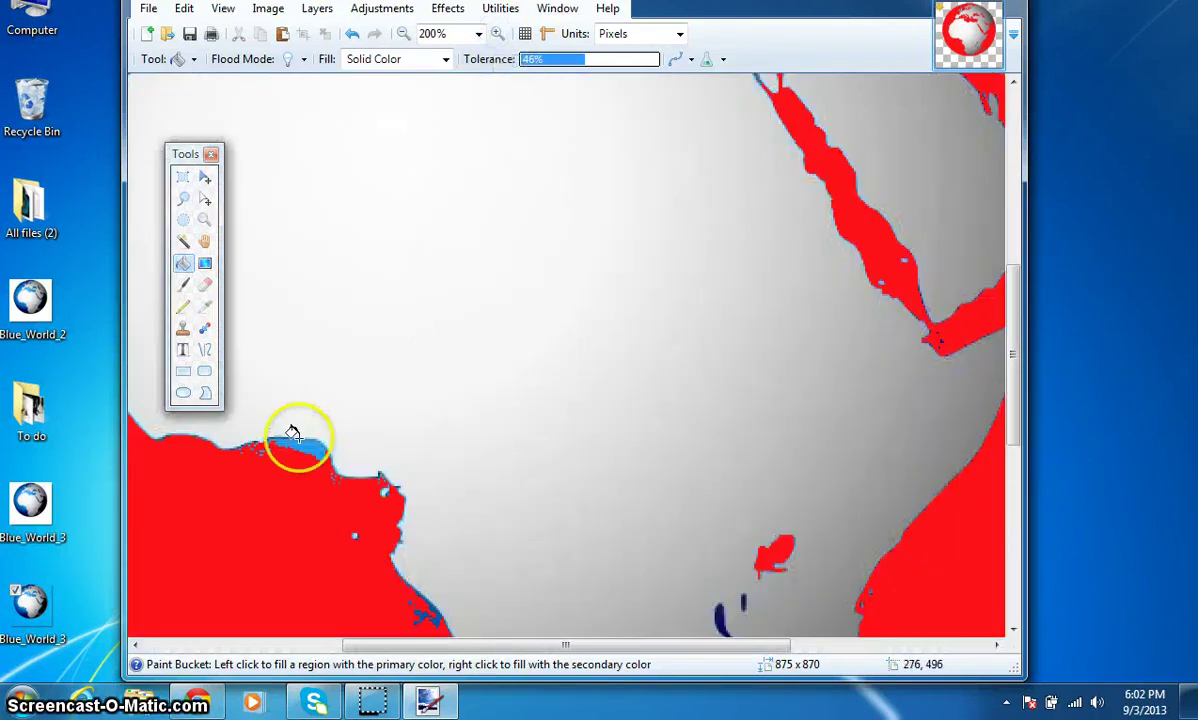
pyautogui.click(710, 608)
pyautogui.click(737, 604)
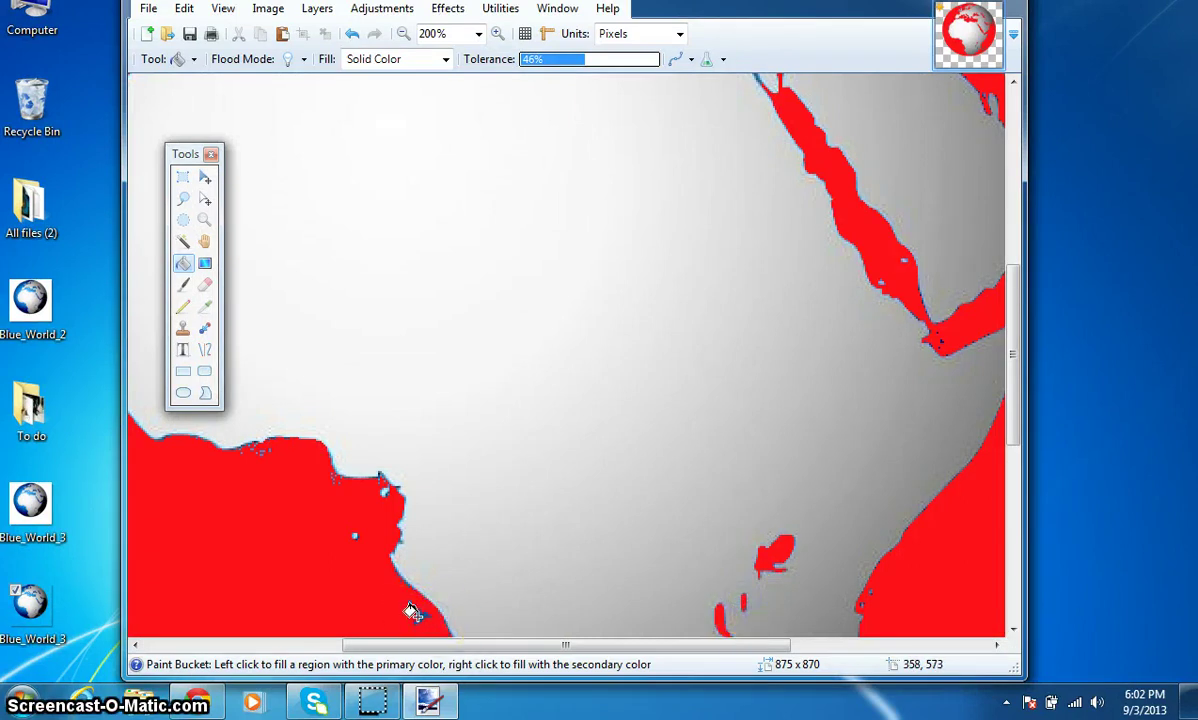
pyautogui.click(404, 34)
pyautogui.click(404, 34)
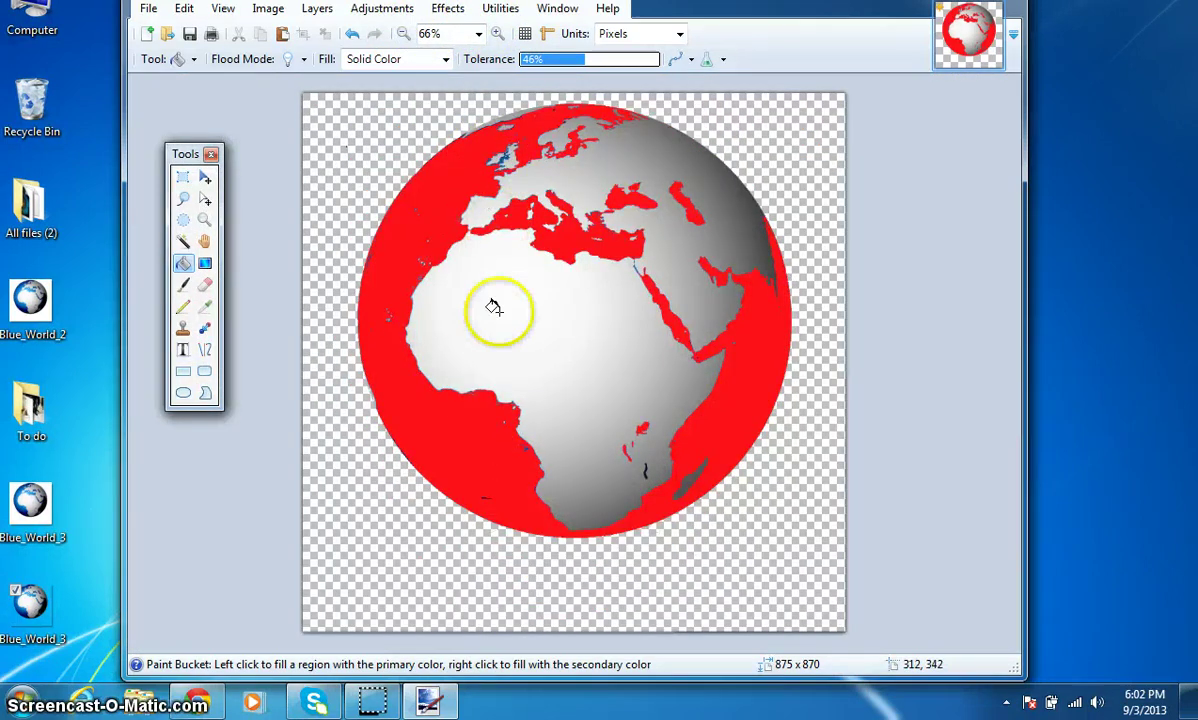
# Switch to the Paintbrush and set its brush width to 150
pyautogui.click(185, 288)
pyautogui.click(333, 59)
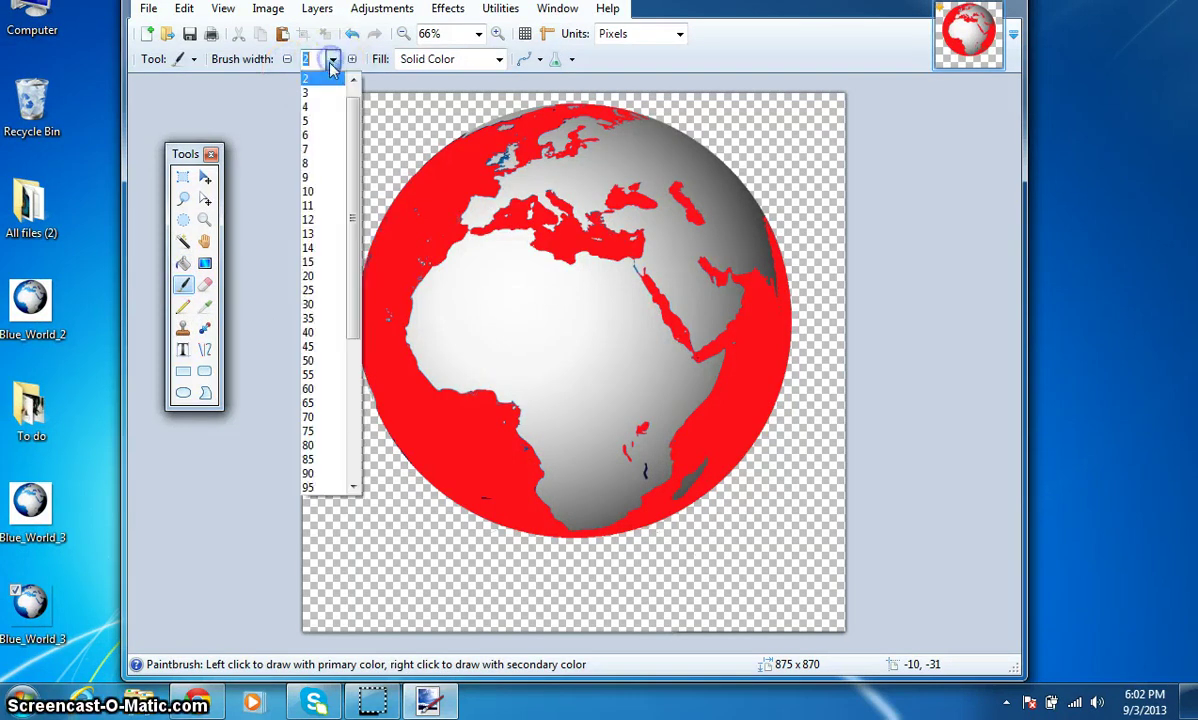
pyautogui.click(310, 273)
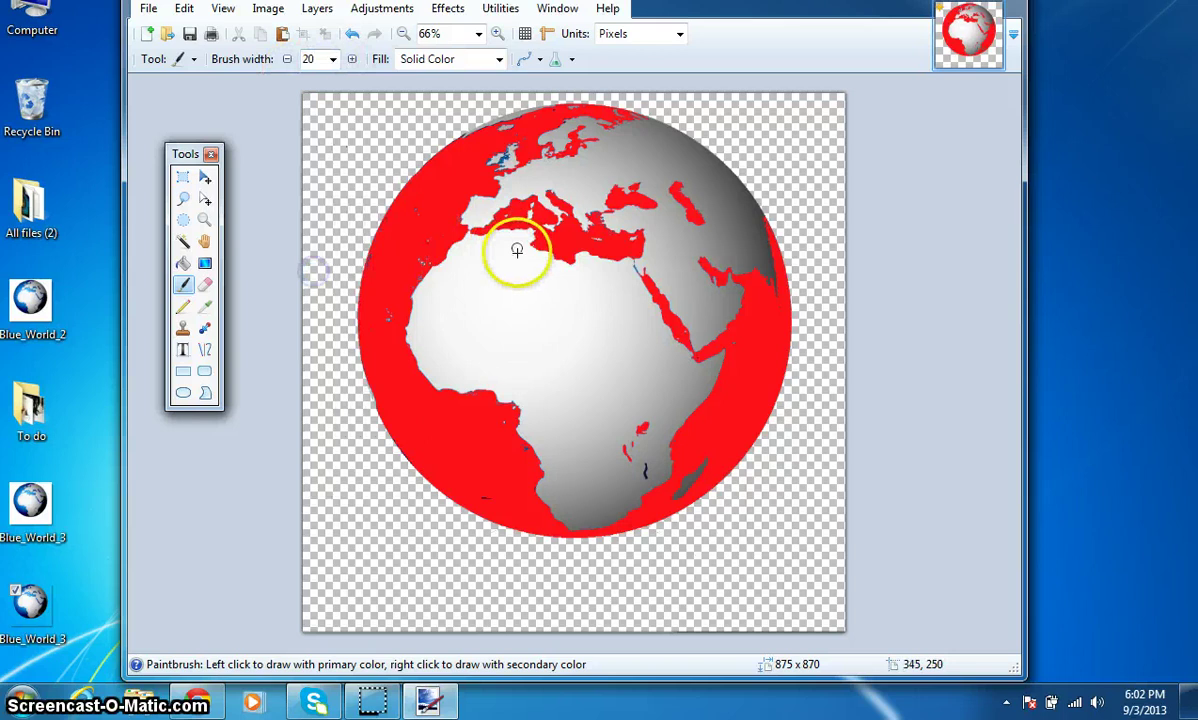
pyautogui.click(333, 59)
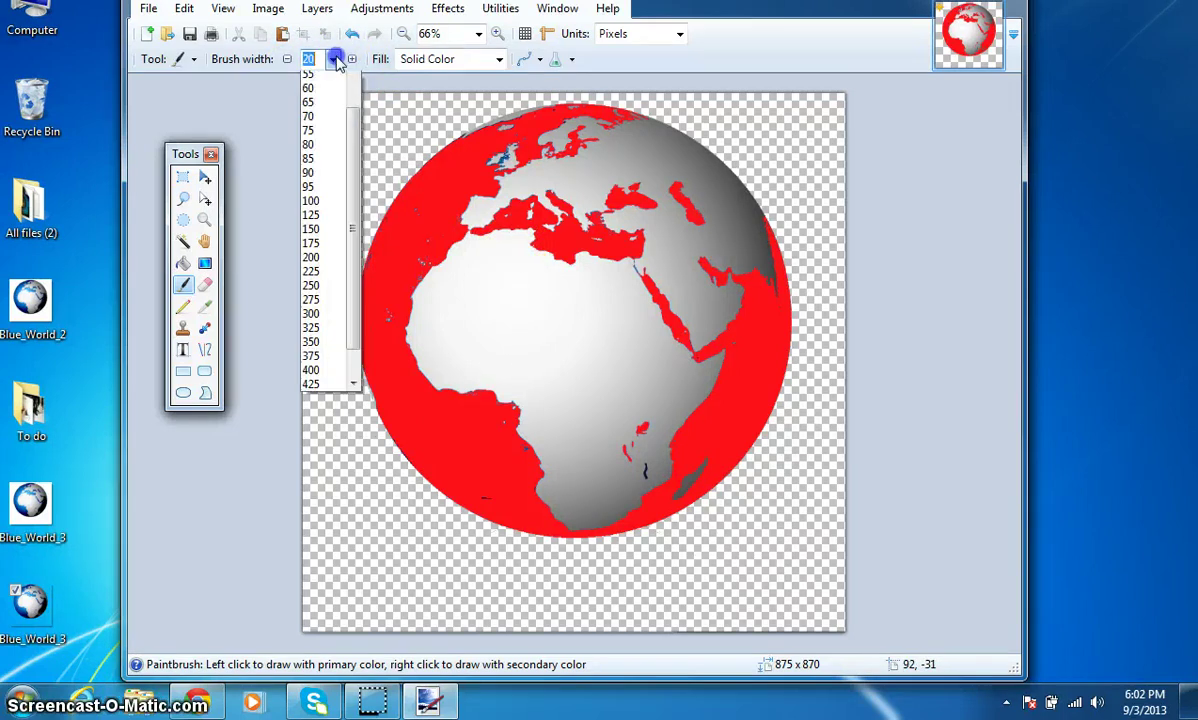
pyautogui.click(330, 333)
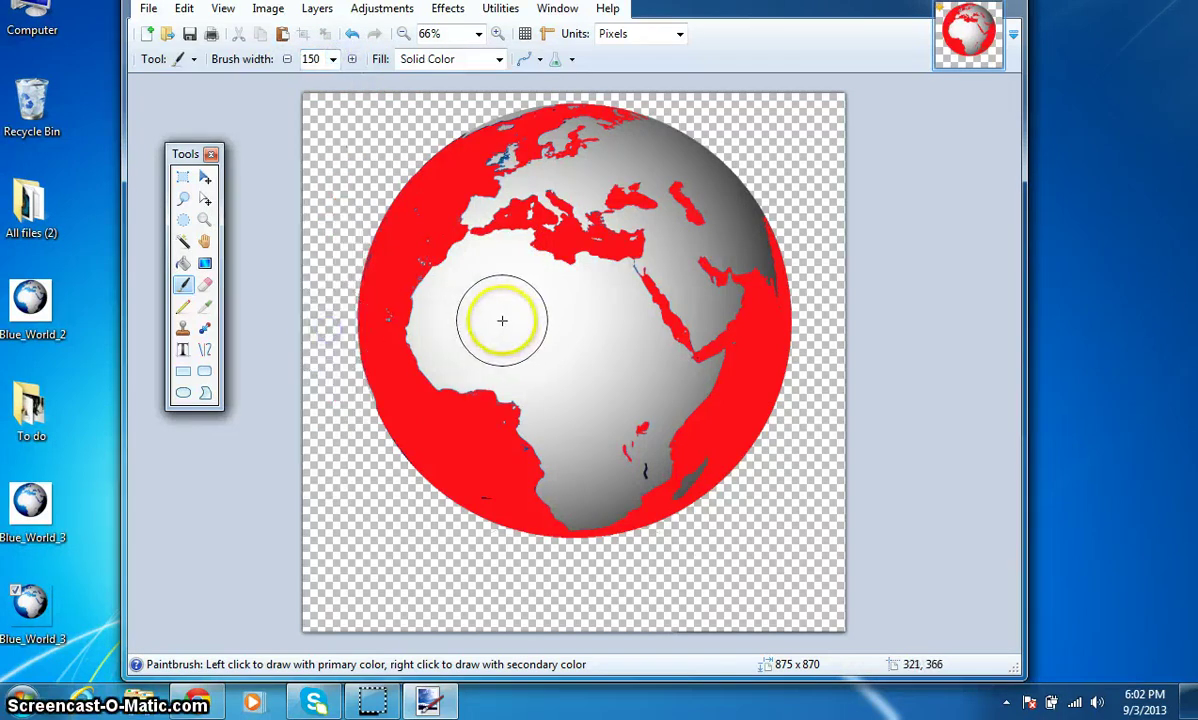
# Paint single red dots over central North Africa, the Caspian Sea, the central Mediterranean, the Horn of Africa and southeast Africa
pyautogui.click(552, 338)
pyautogui.click(651, 399)
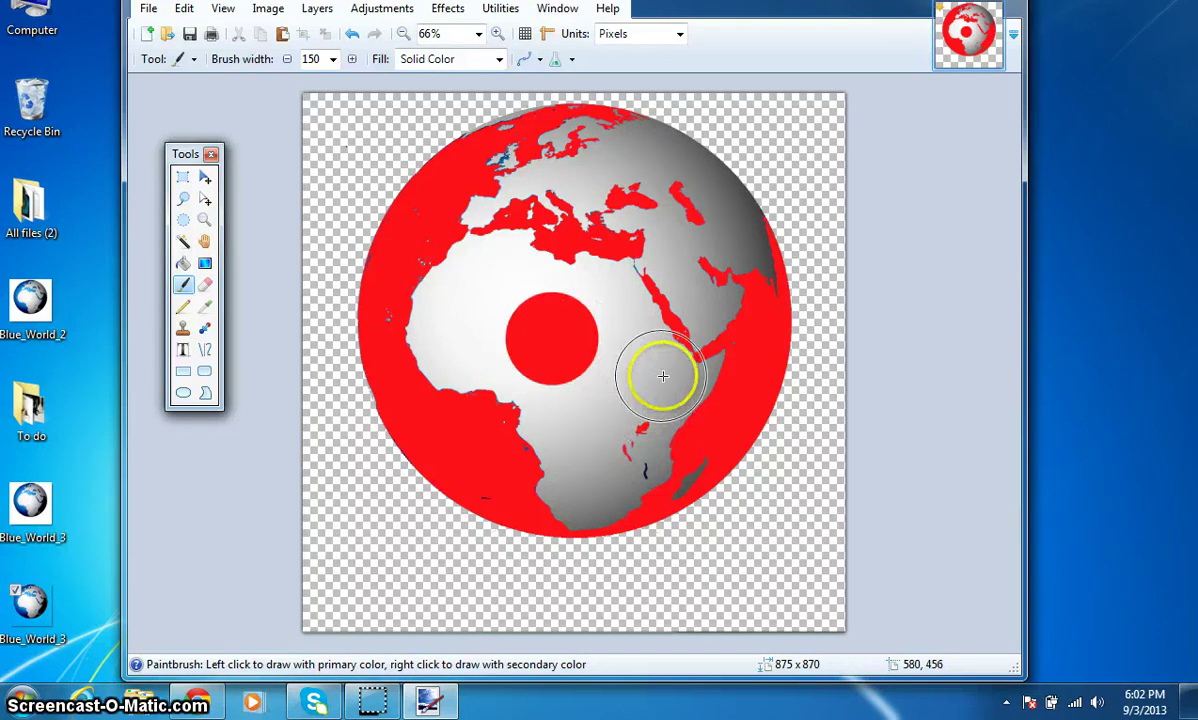
pyautogui.click(686, 210)
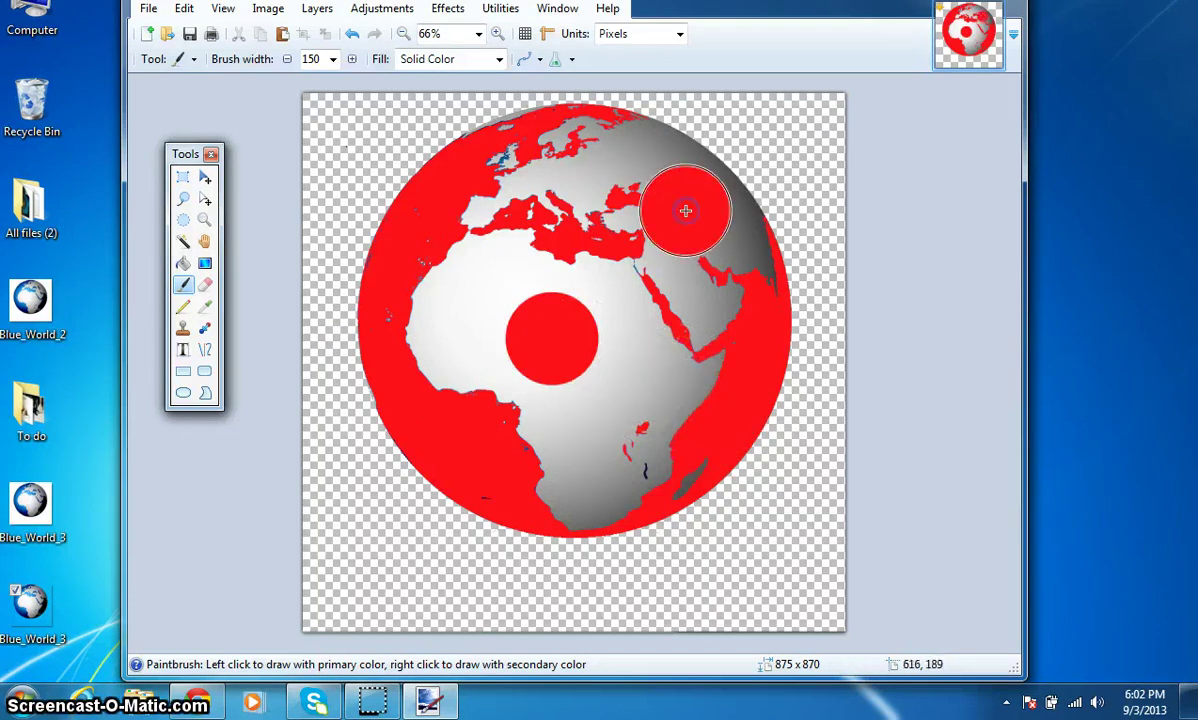
pyautogui.click(538, 230)
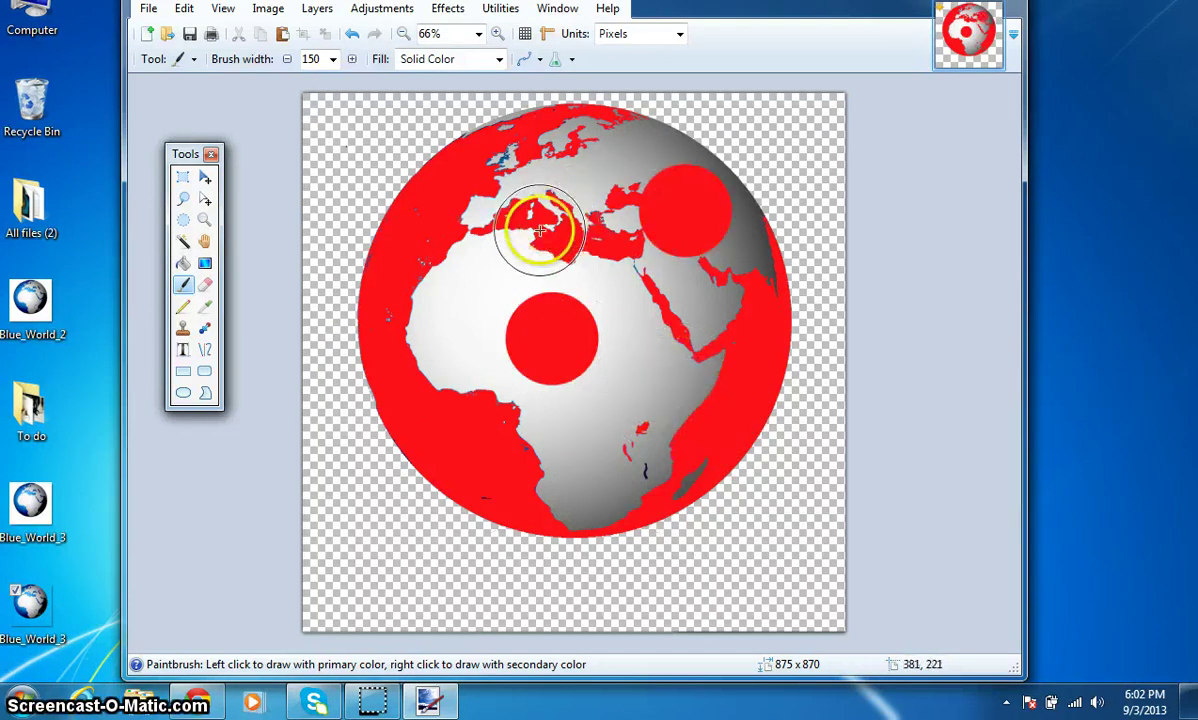
pyautogui.click(708, 355)
pyautogui.click(643, 457)
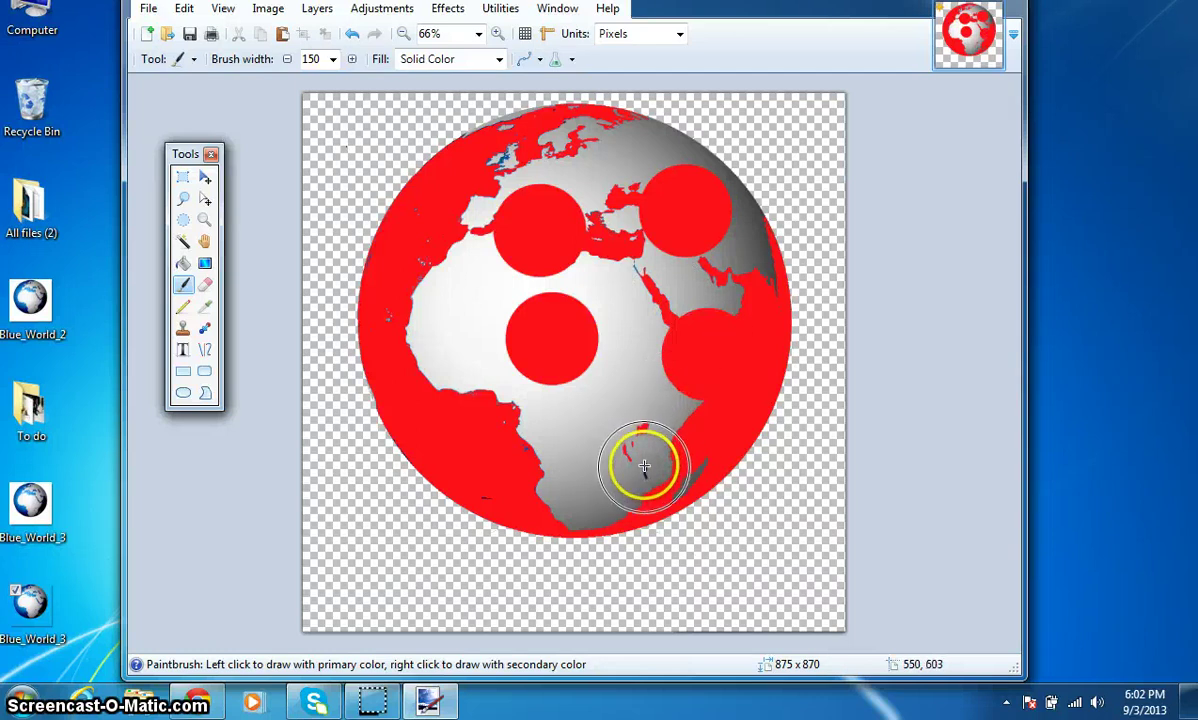
pyautogui.click(401, 351)
pyautogui.hotkey('ctrl', 'z')
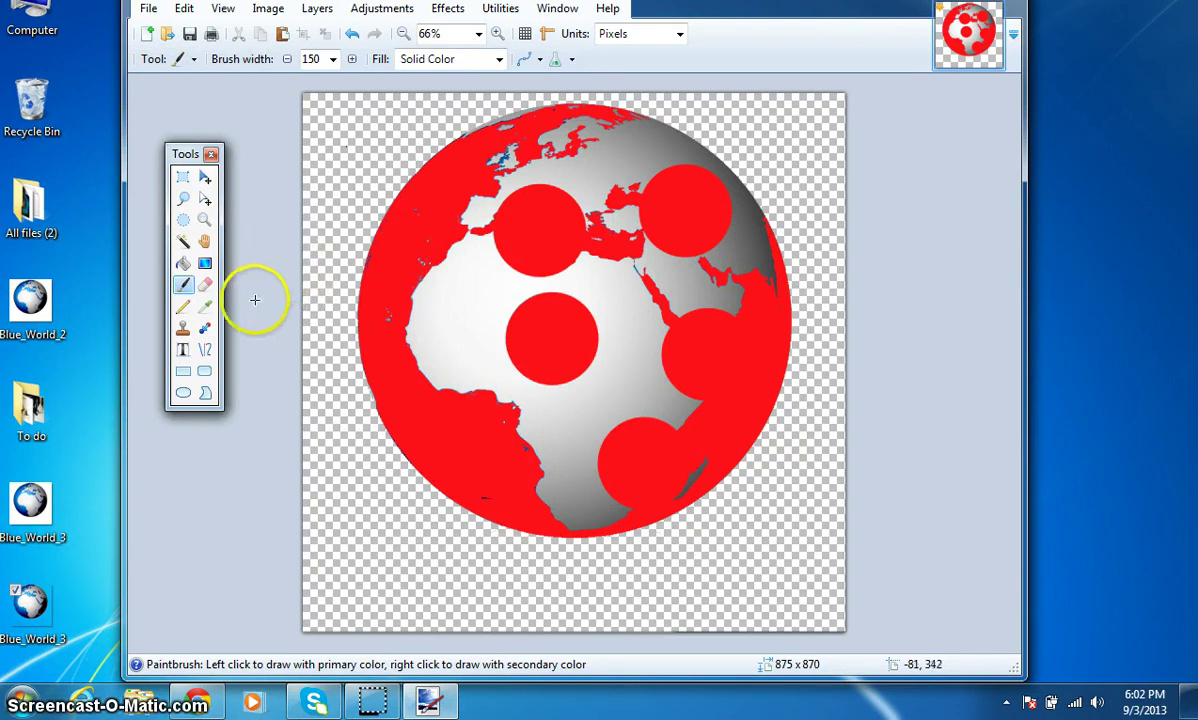
# Erase the five painted red dots to transparency using the Eraser at brush width 150
pyautogui.click(204, 284)
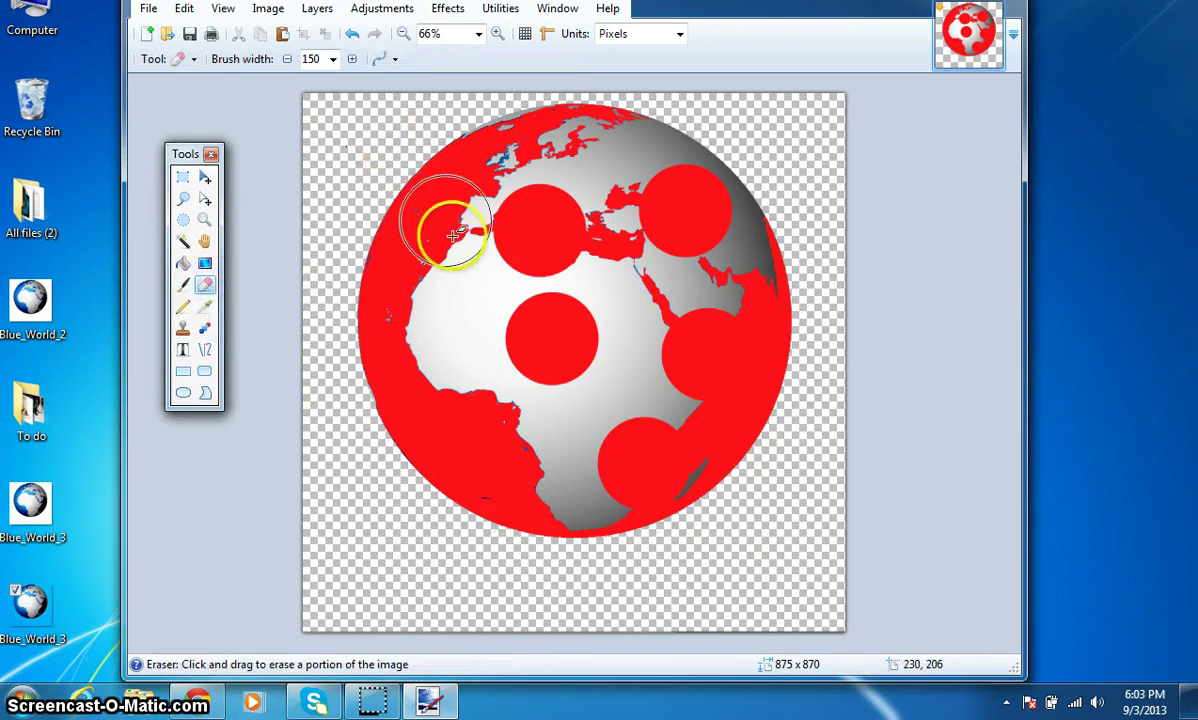
pyautogui.click(540, 232)
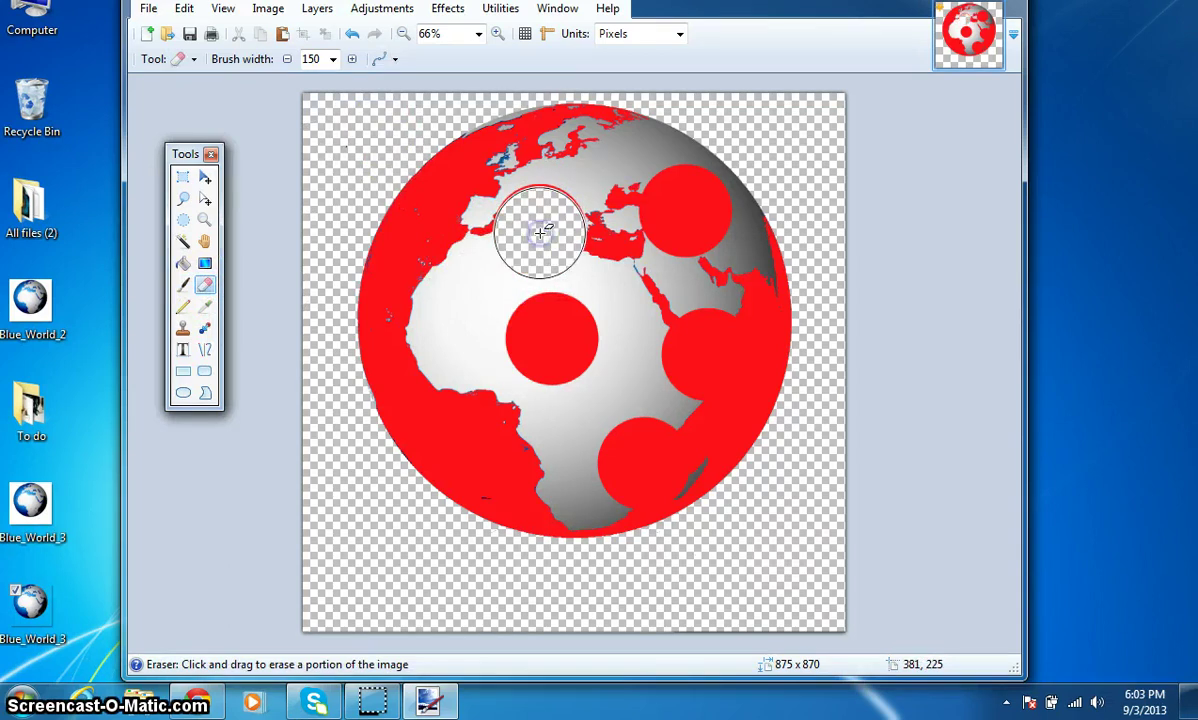
pyautogui.click(687, 210)
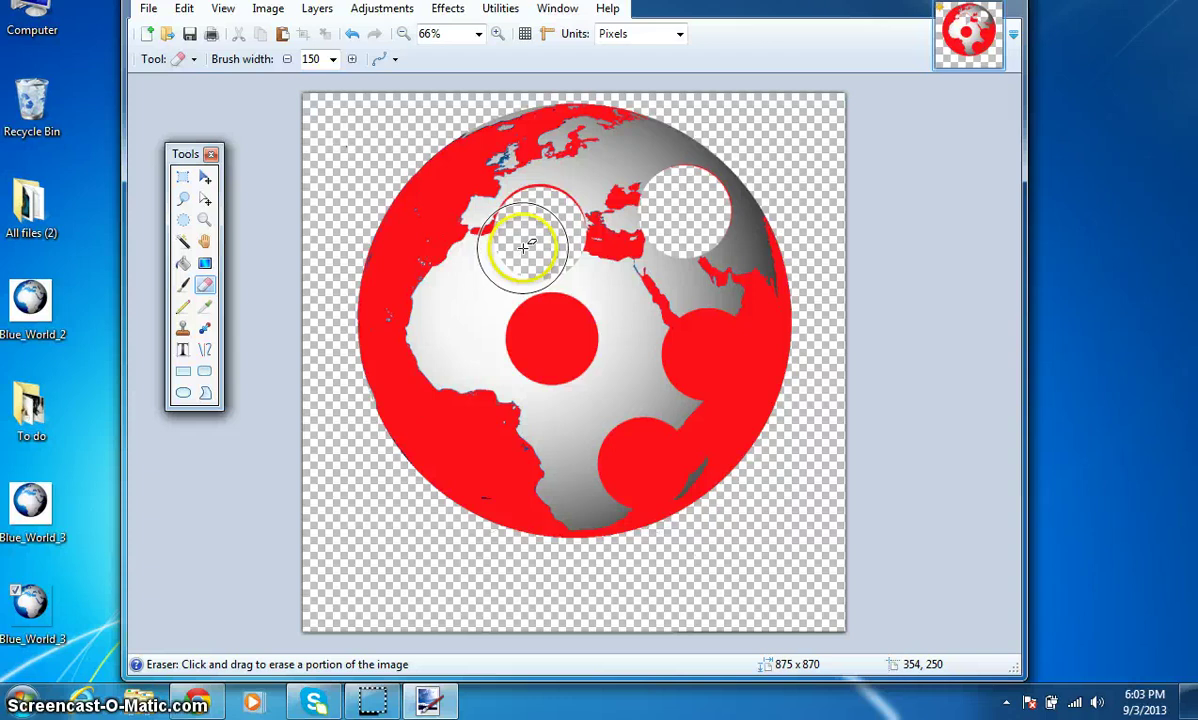
pyautogui.click(552, 338)
pyautogui.click(648, 463)
pyautogui.click(703, 353)
pyautogui.moveTo(807, 410); pyautogui.dragTo(821, 477)
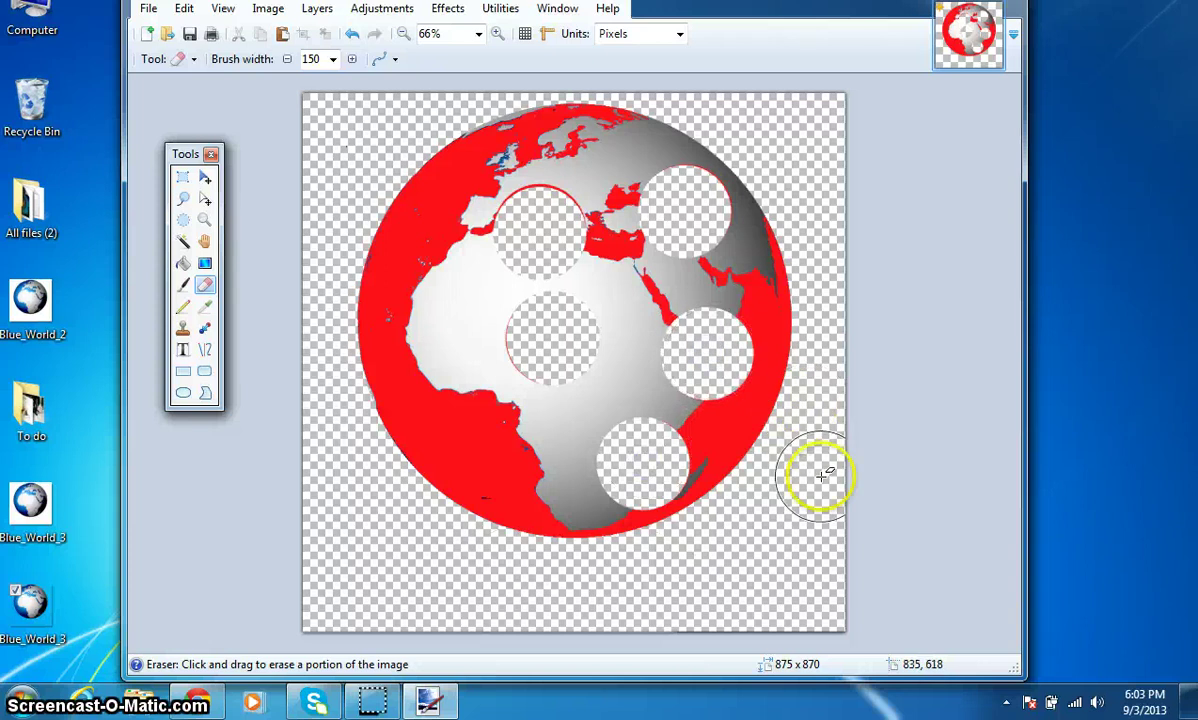
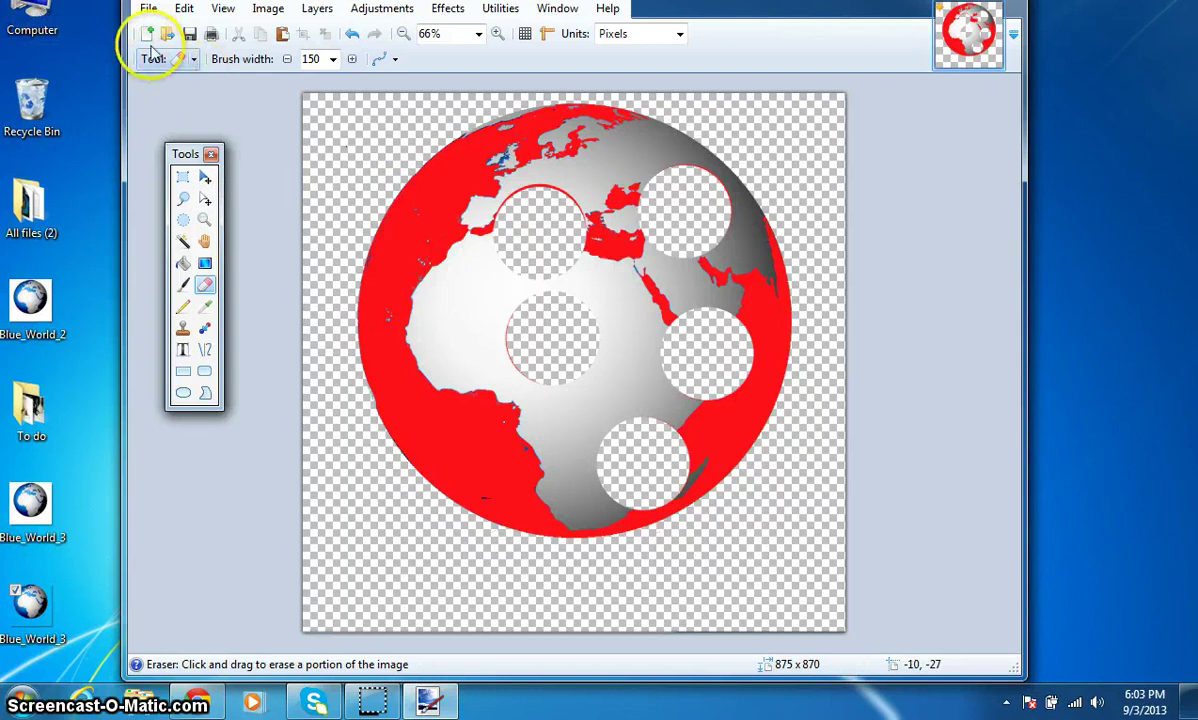
# Create a new blank image of 800 x 600 pixels at 96 pixels/inch
pyautogui.click(146, 36)
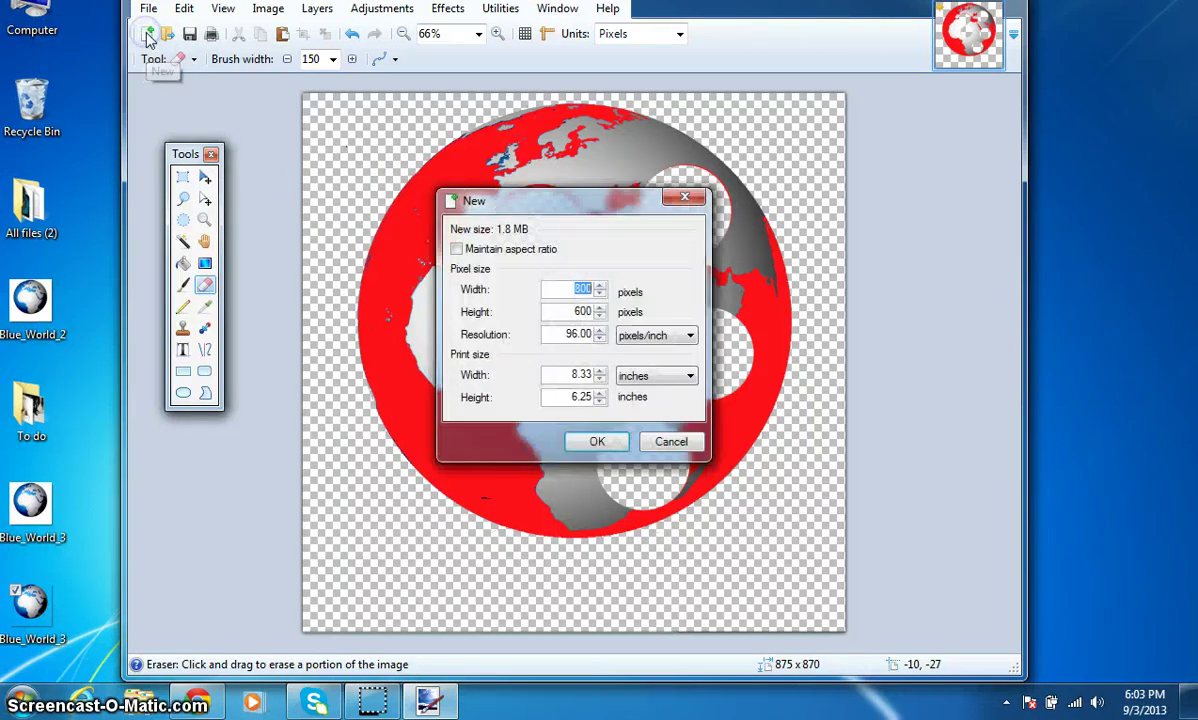
pyautogui.click(619, 445)
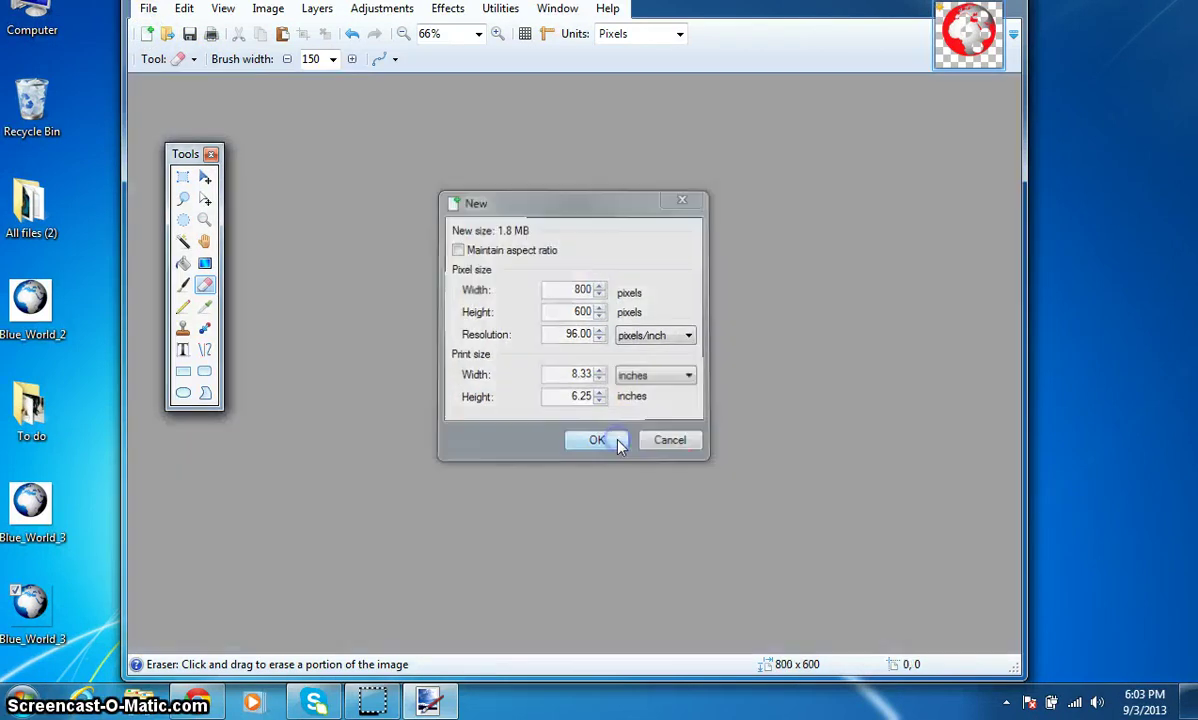
# Switch to Chrome, search Google for oranges and show the image results
pyautogui.click(208, 705)
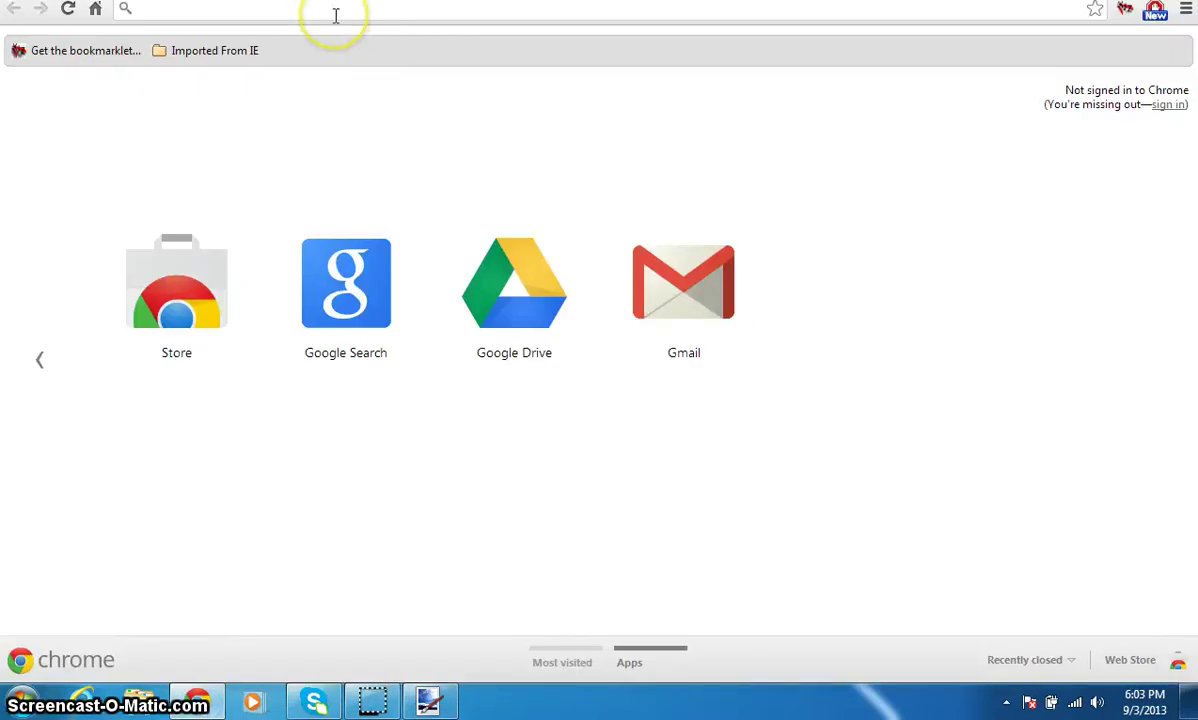
pyautogui.write('orange')
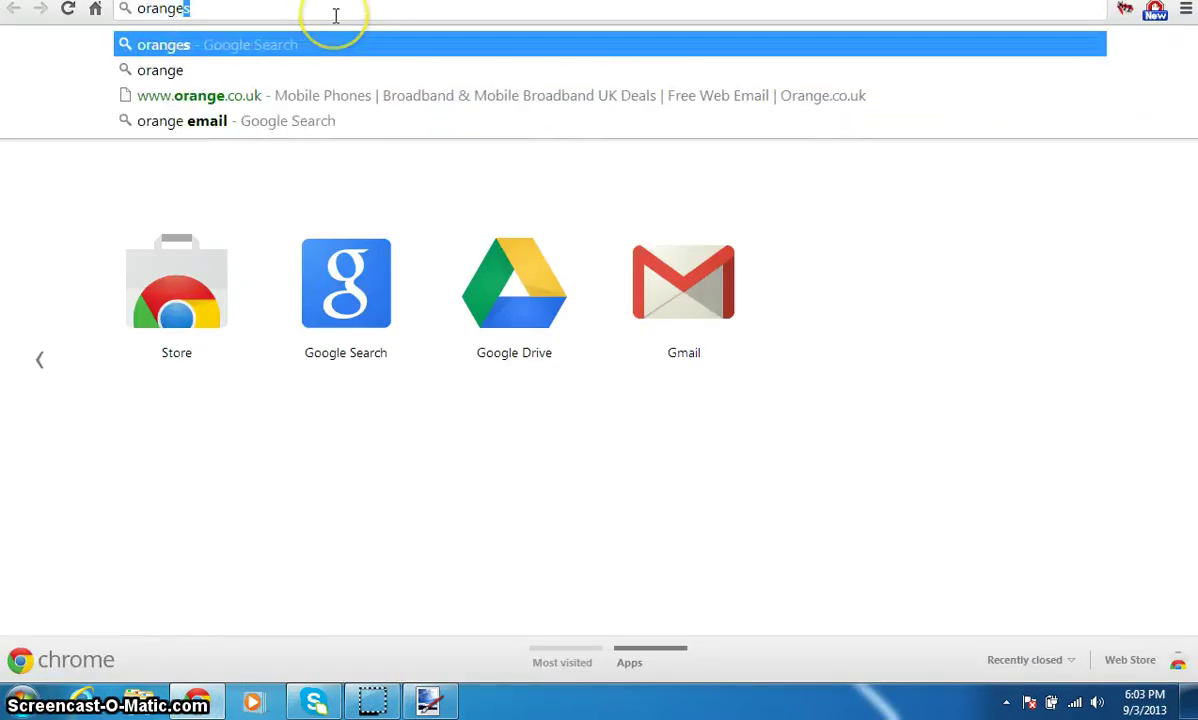
pyautogui.press('Return')
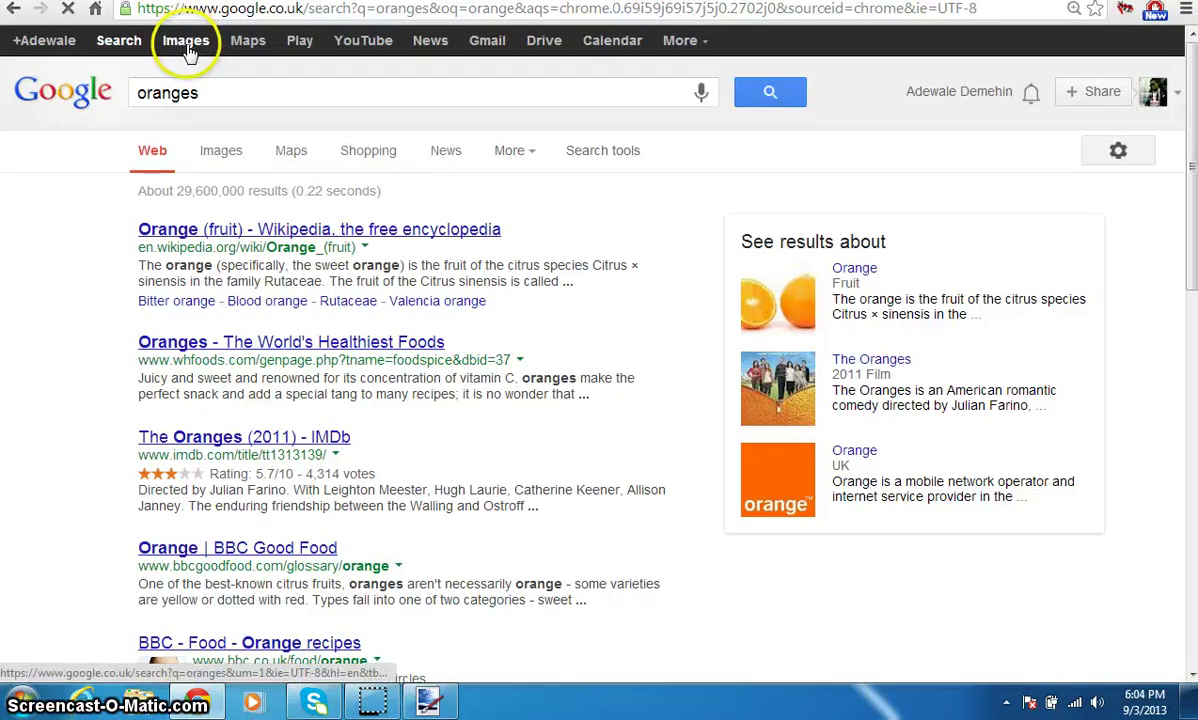
pyautogui.click(187, 47)
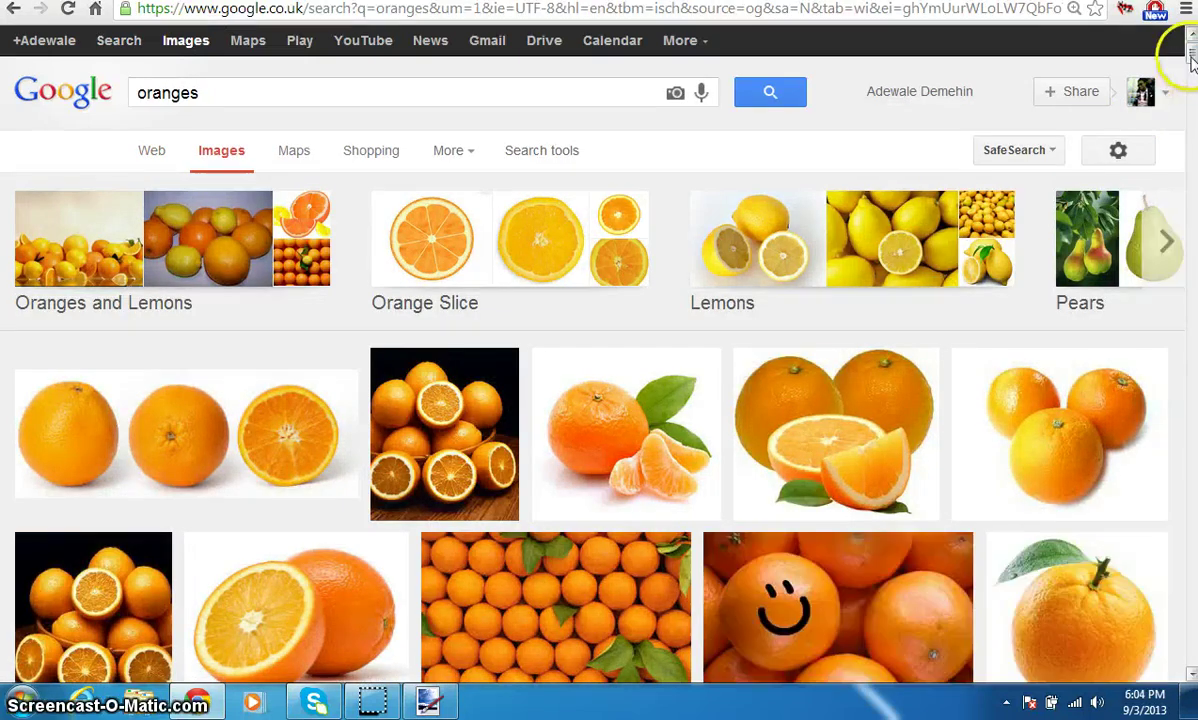
# Save the picture of the single whole orange with one leaf to the Desktop as a JPEG named orange
pyautogui.scroll(-1, 1150, 300)
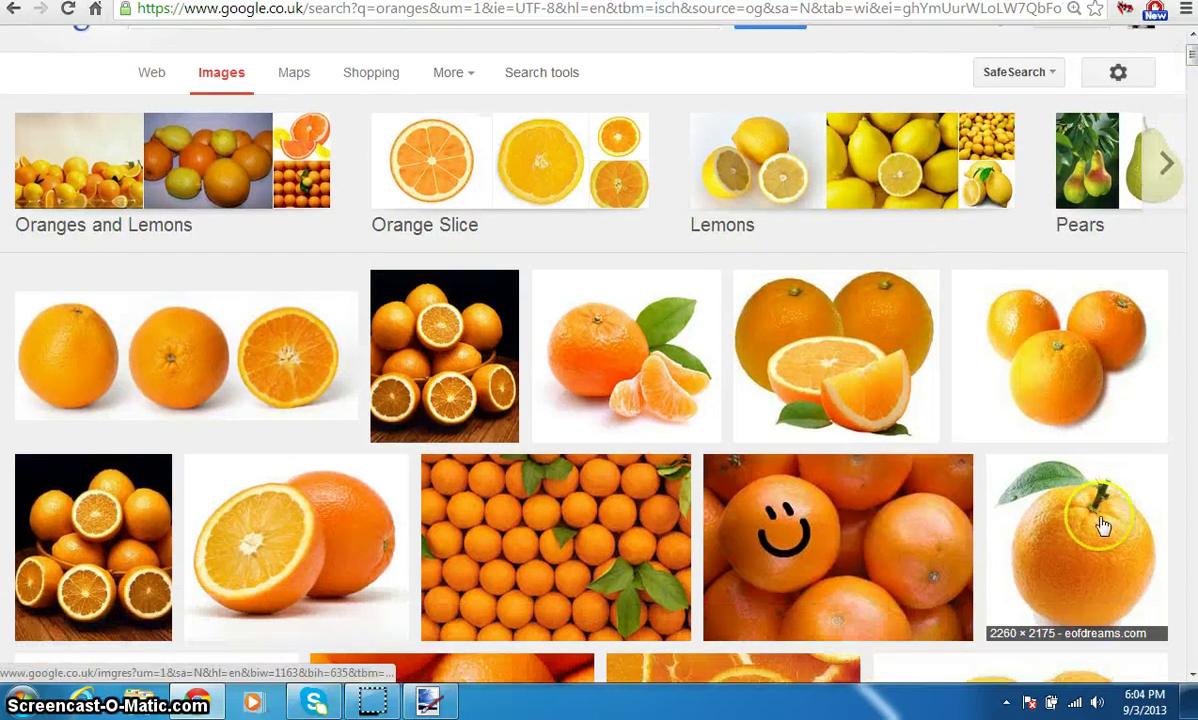
pyautogui.rightClick(1099, 531)
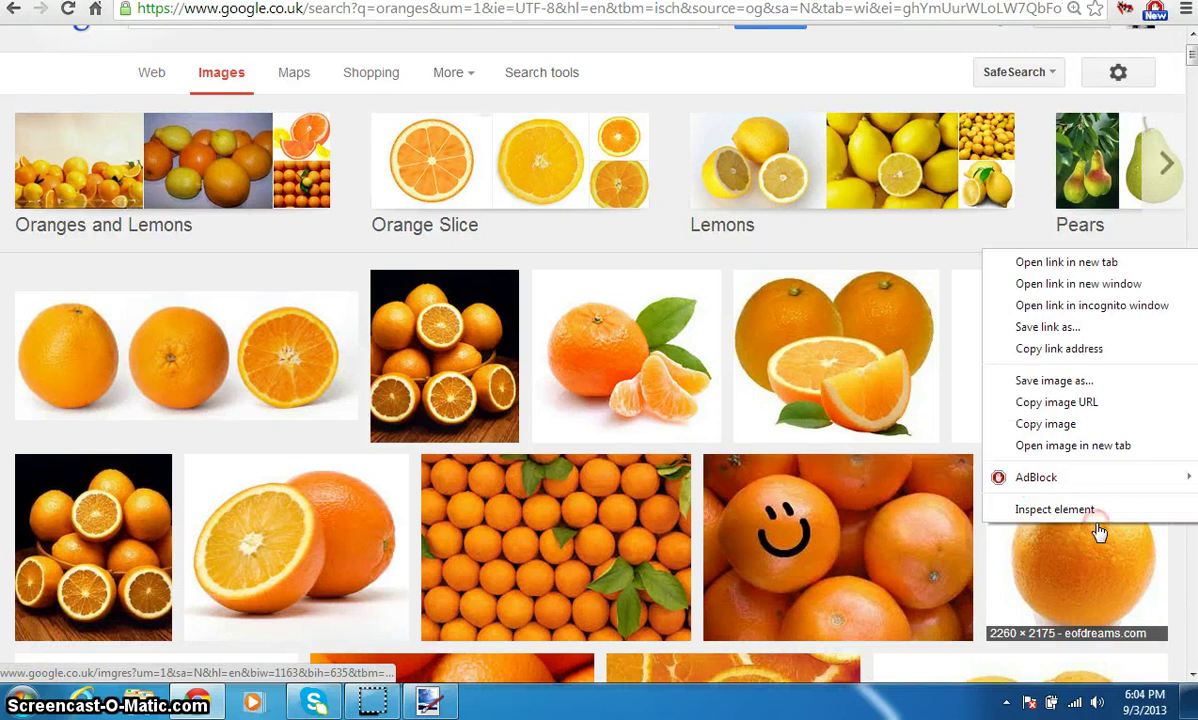
pyautogui.click(1027, 380)
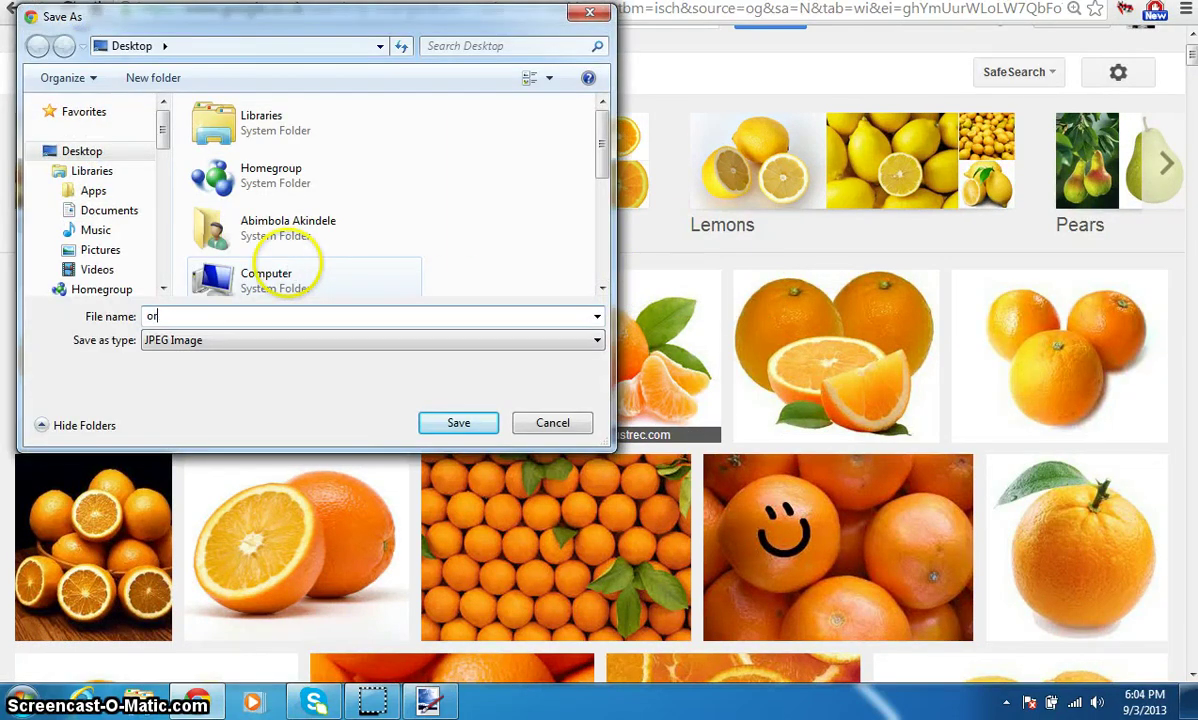
pyautogui.press('Return')
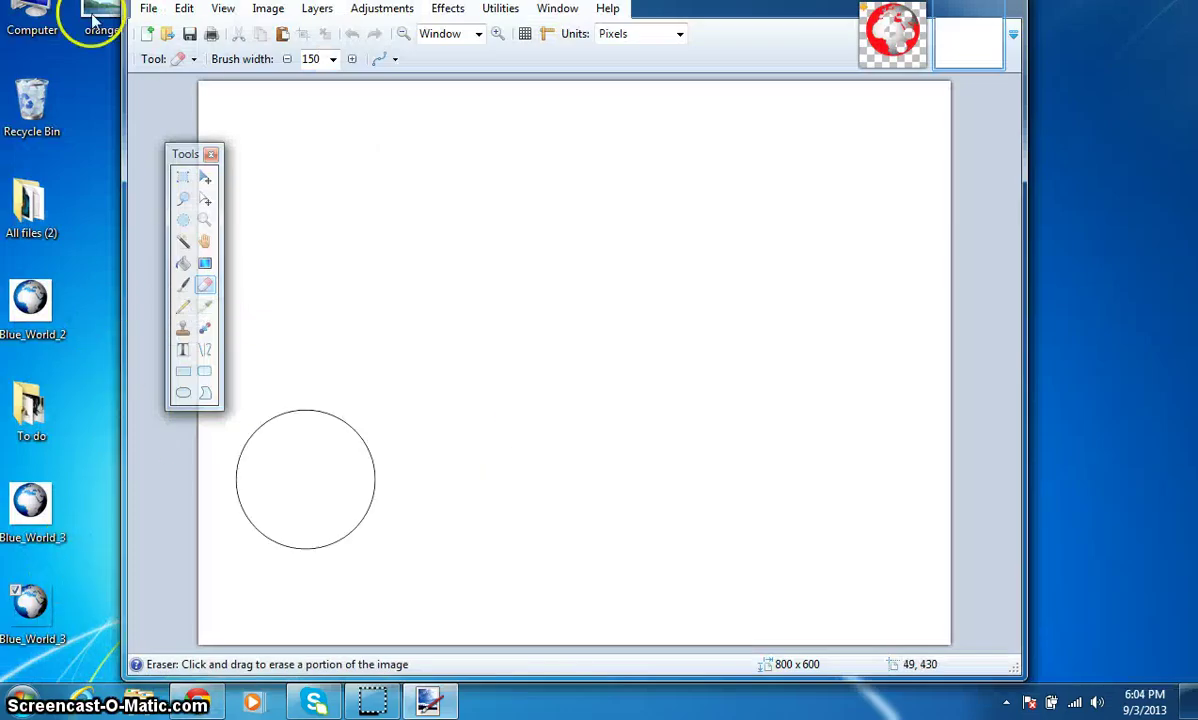
# Back in Paint.NET, open the desktop's orange picture as a separate image and activate the Move Selected Pixels tool
pyautogui.moveTo(95, 18); pyautogui.dragTo(465, 297)
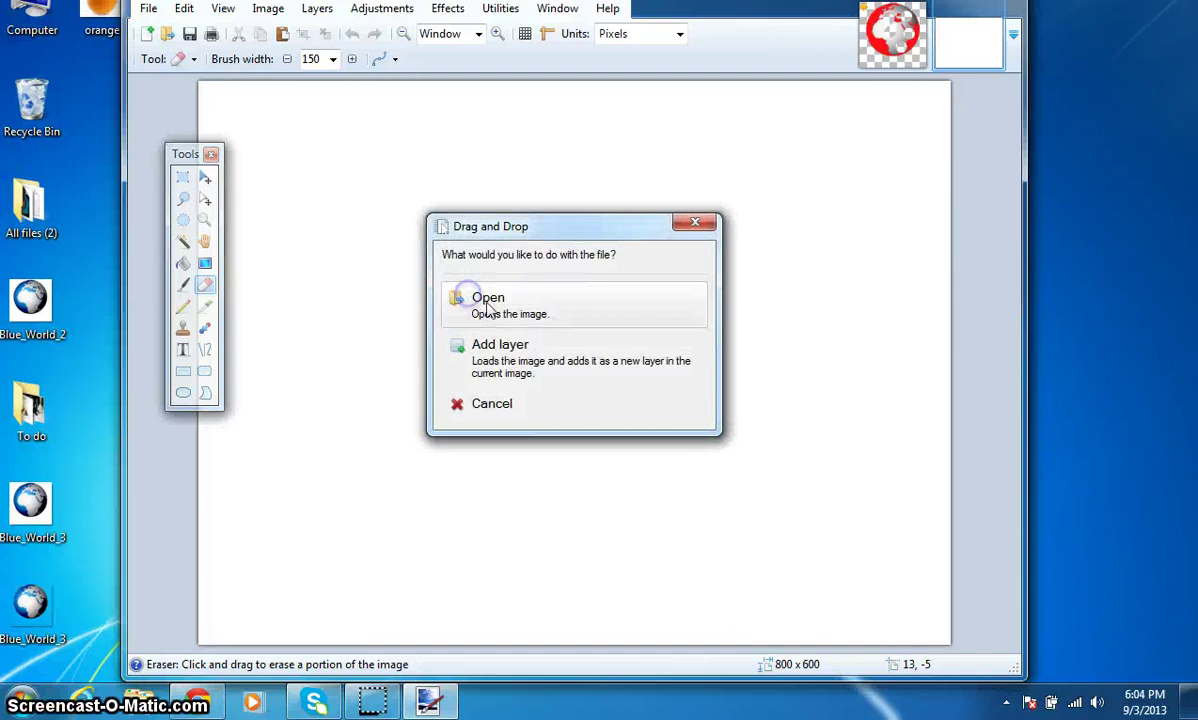
pyautogui.click(509, 314)
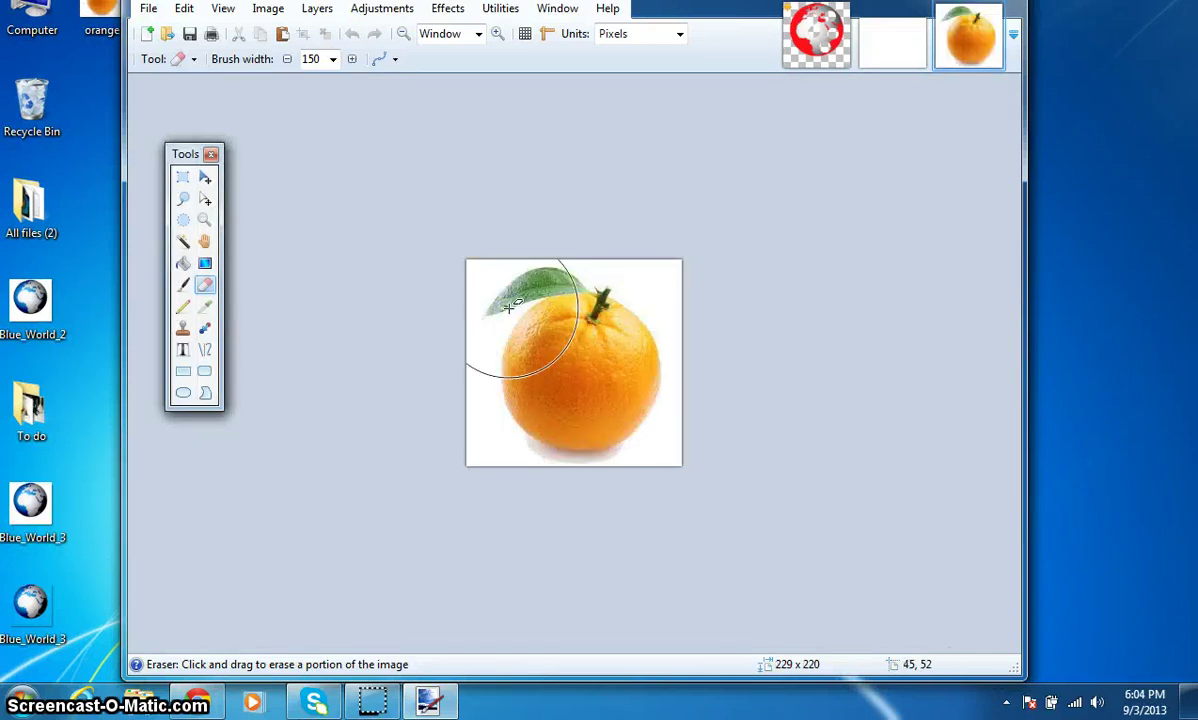
pyautogui.click(205, 177)
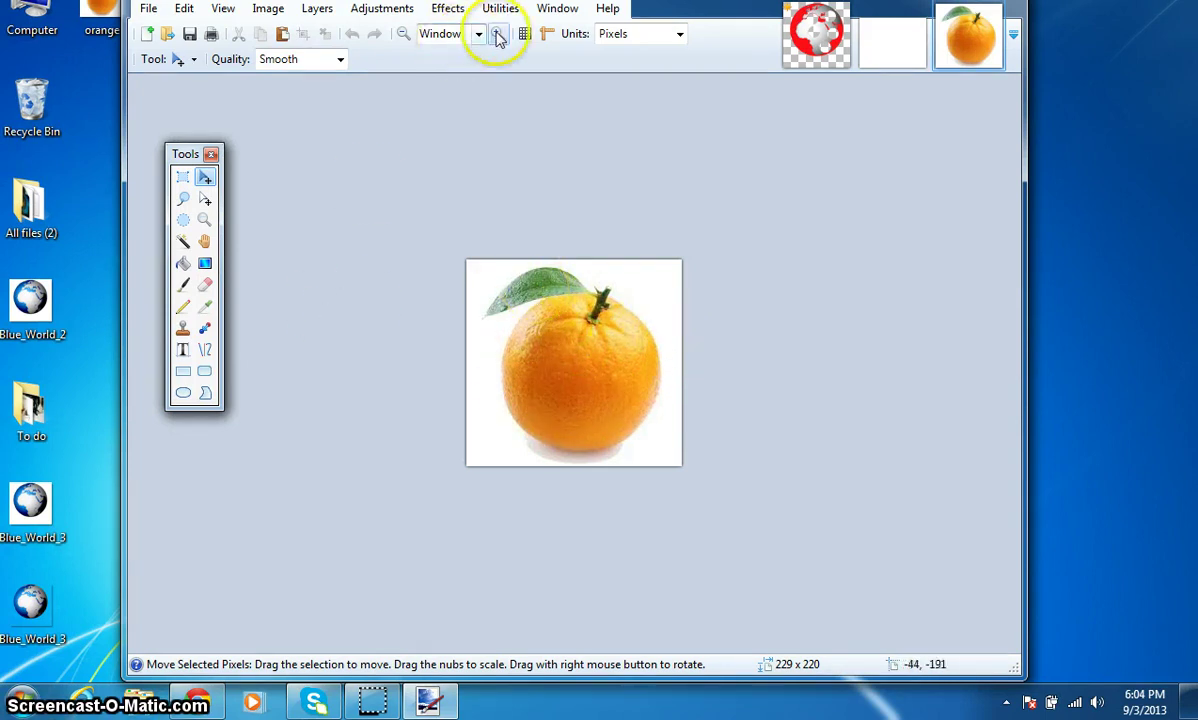
# Show the Colors window and set the primary colour to bright green
pyautogui.click(557, 9)
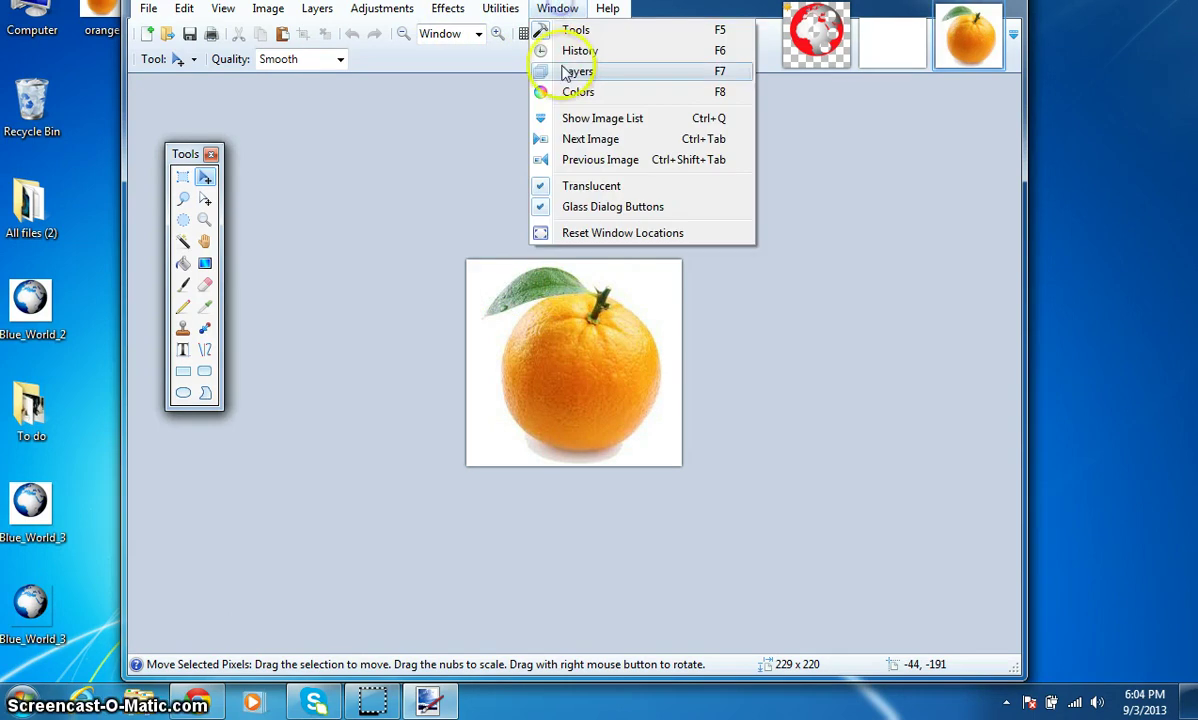
pyautogui.click(568, 89)
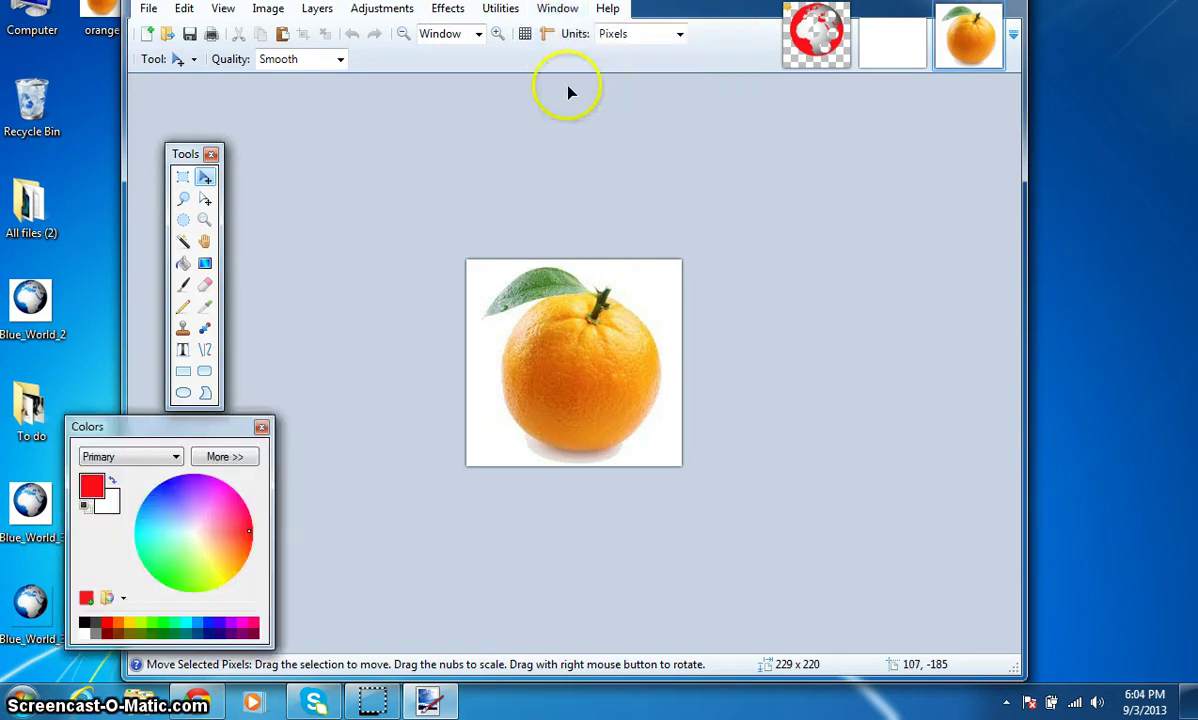
pyautogui.click(168, 584)
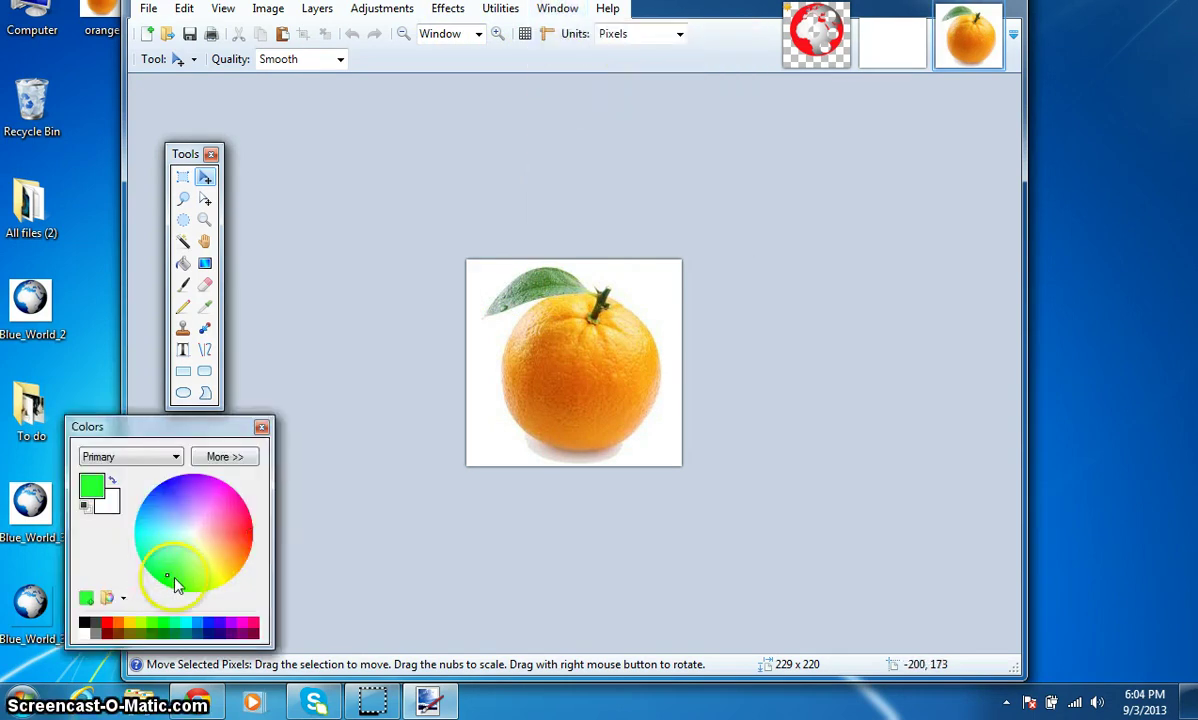
# Try filling the orange's skin with bright green using the Paint Bucket at 46% tolerance, and undo the fill
pyautogui.click(184, 265)
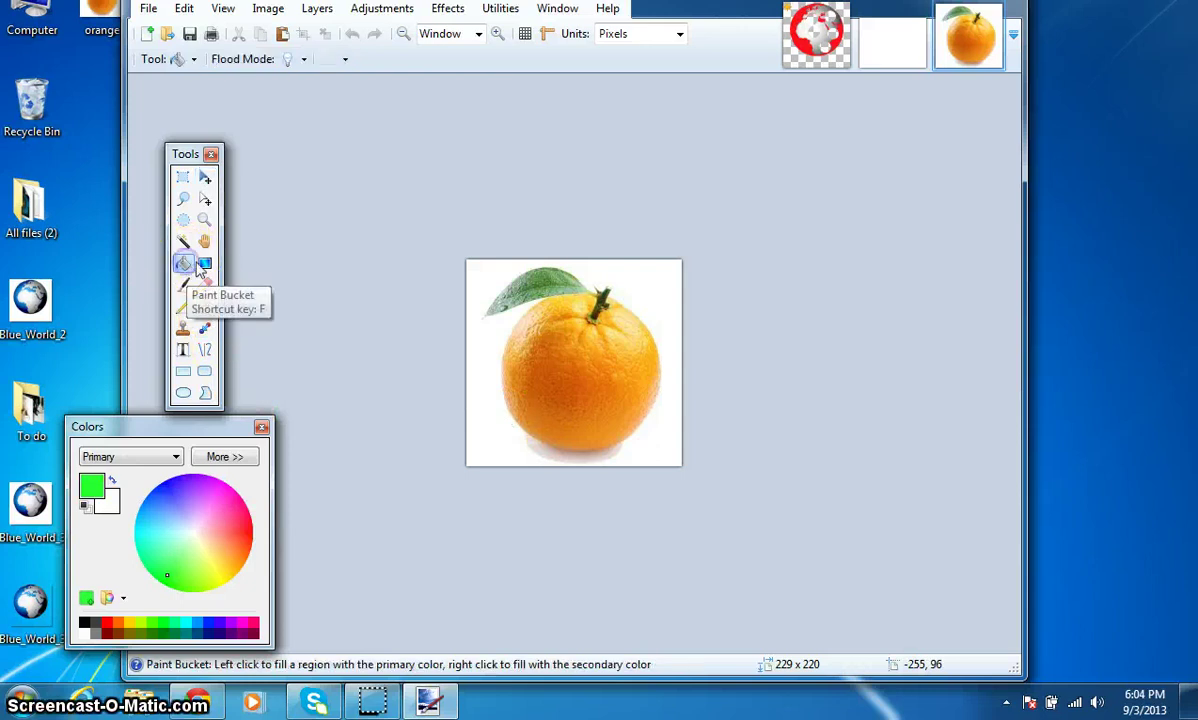
pyautogui.click(568, 370)
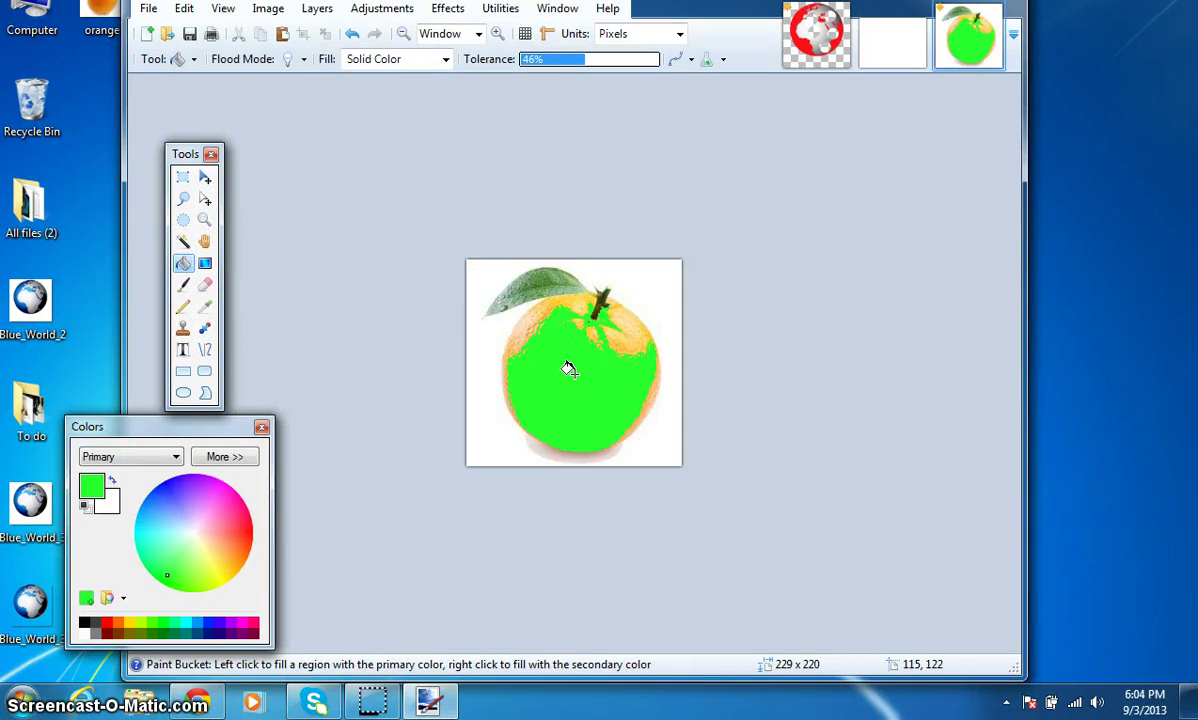
pyautogui.moveTo(568, 370)
pyautogui.mouseDown()
pyautogui.moveTo(601, 396)
pyautogui.moveTo(587, 403)
pyautogui.moveTo(559, 340)
pyautogui.moveTo(545, 375)
pyautogui.moveTo(561, 314)
pyautogui.moveTo(547, 295)
pyautogui.mouseUp()
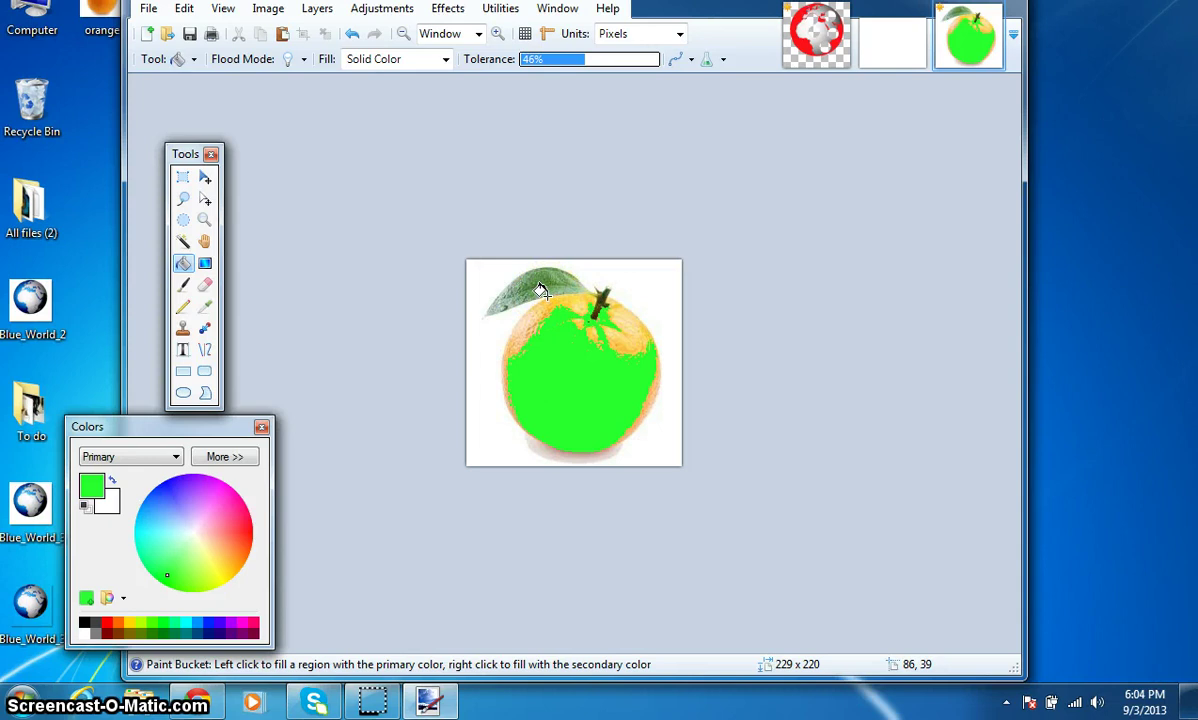
pyautogui.moveTo(540, 289)
pyautogui.mouseDown()
pyautogui.moveTo(517, 366)
pyautogui.moveTo(556, 282)
pyautogui.moveTo(527, 300)
pyautogui.moveTo(548, 361)
pyautogui.moveTo(258, 530)
pyautogui.moveTo(195, 543)
pyautogui.moveTo(500, 342)
pyautogui.moveTo(570, 318)
pyautogui.moveTo(543, 300)
pyautogui.moveTo(557, 335)
pyautogui.moveTo(528, 361)
pyautogui.moveTo(541, 377)
pyautogui.mouseUp()
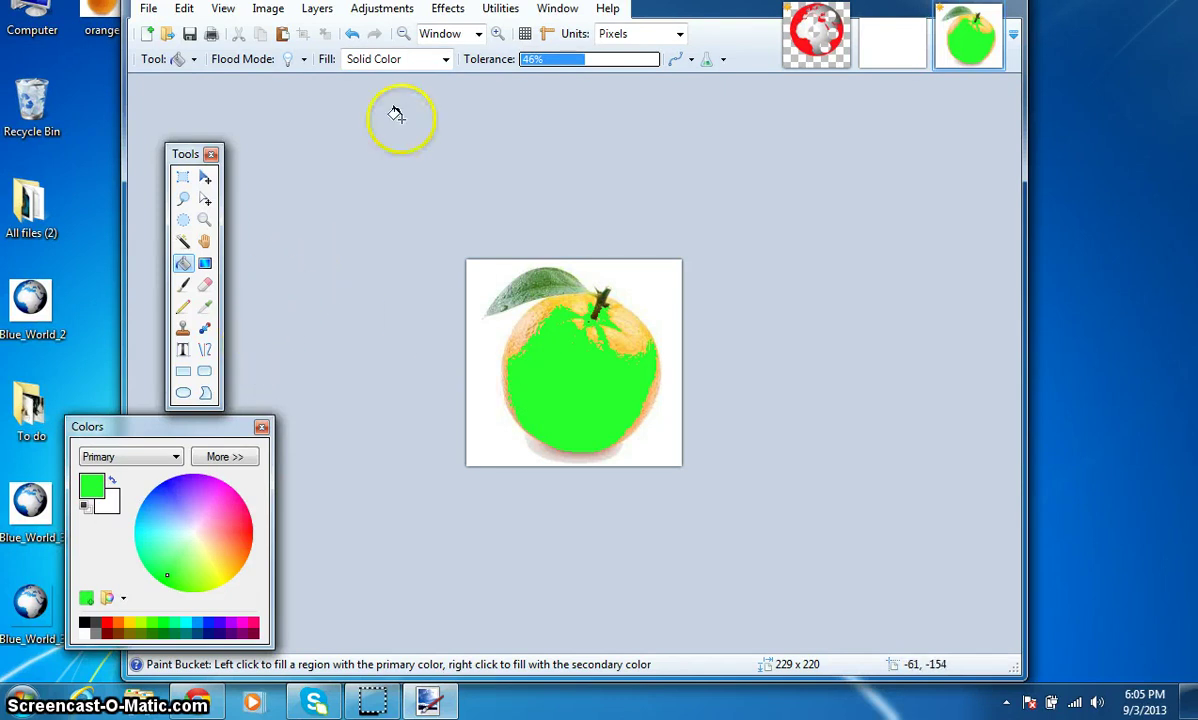
pyautogui.click(351, 36)
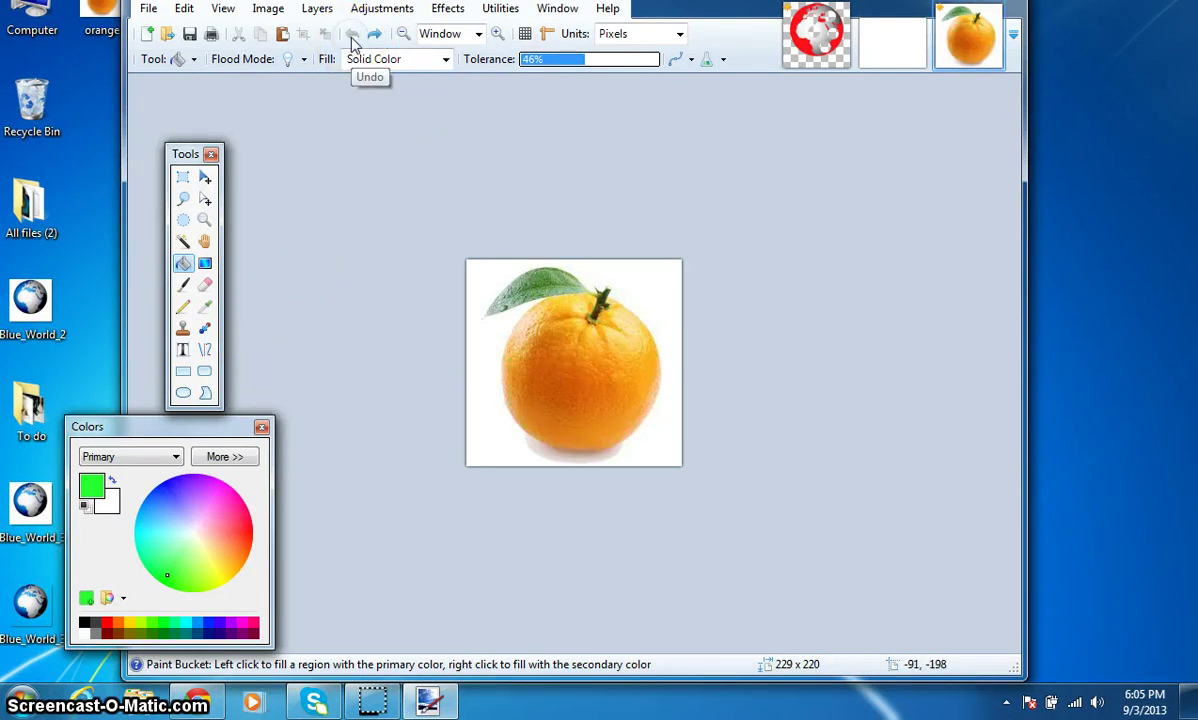
# Sample colours from the leaf and the orange's skin with the Color Picker, ending with the leaf's green as primary colour
pyautogui.click(206, 308)
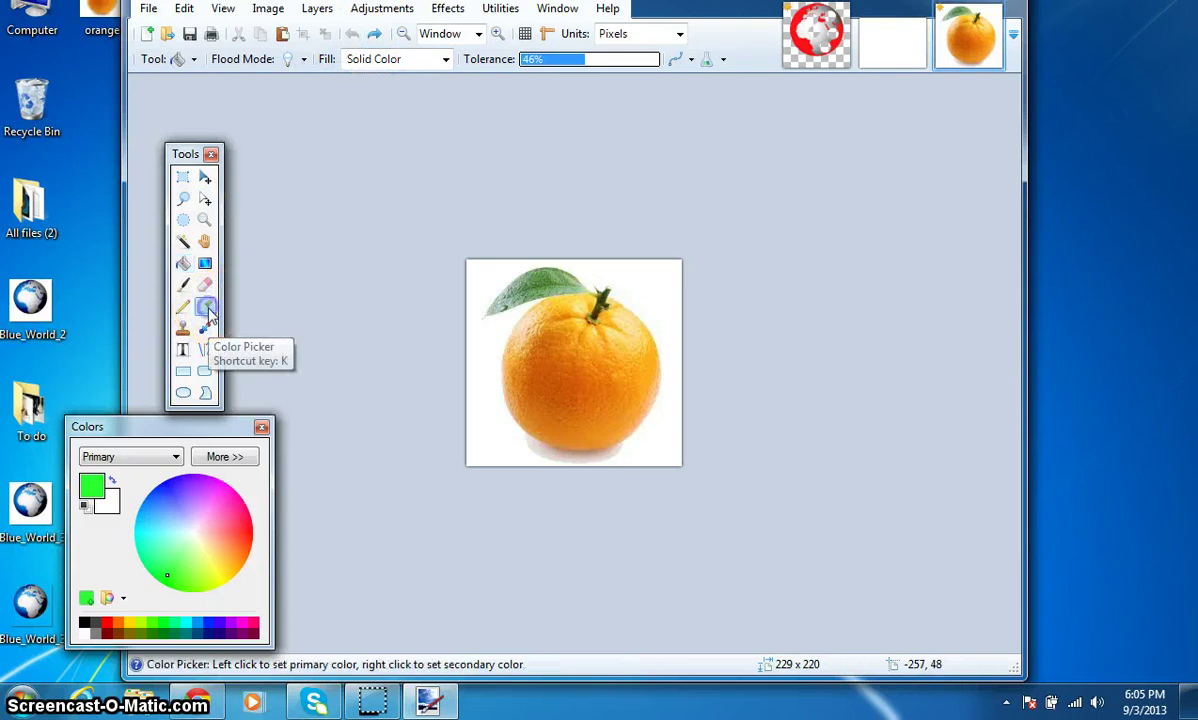
pyautogui.click(535, 286)
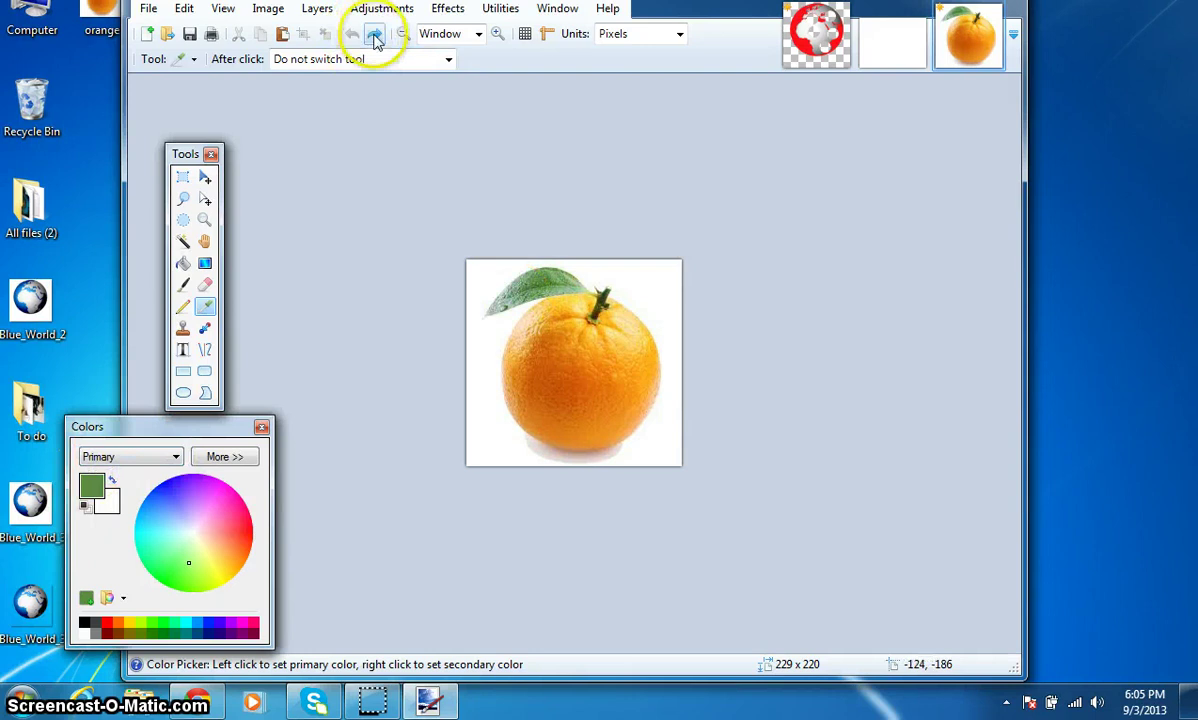
pyautogui.click(533, 282)
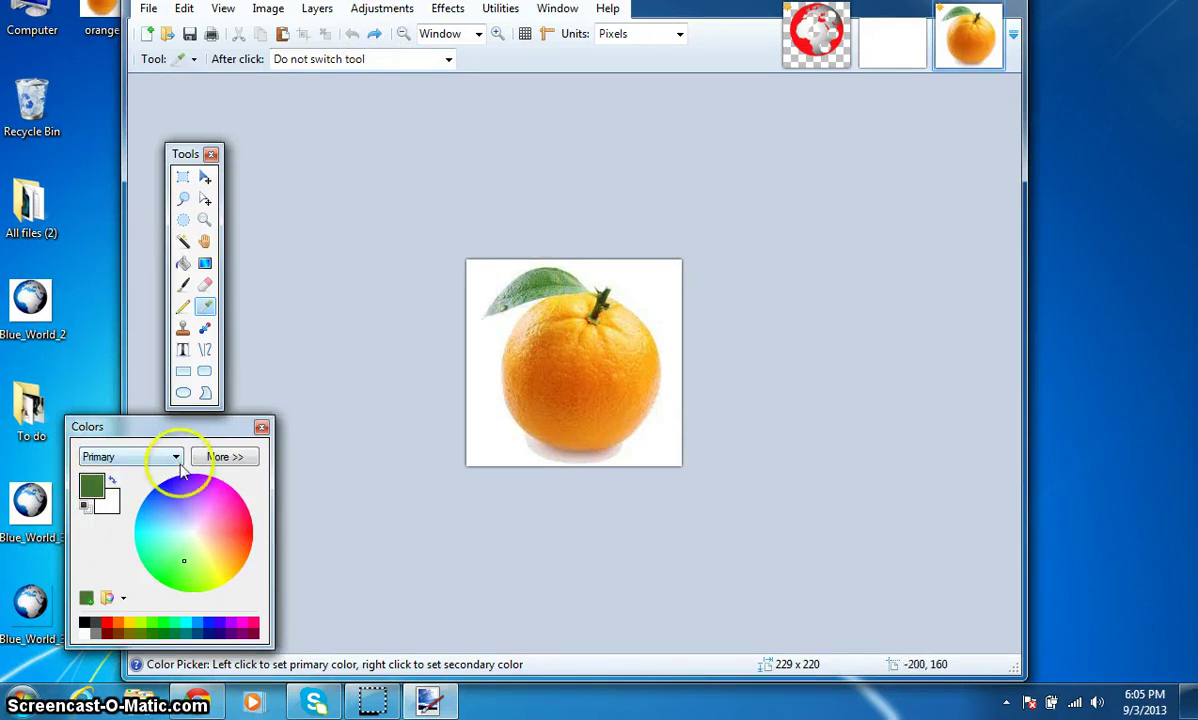
pyautogui.click(567, 348)
pyautogui.click(93, 490)
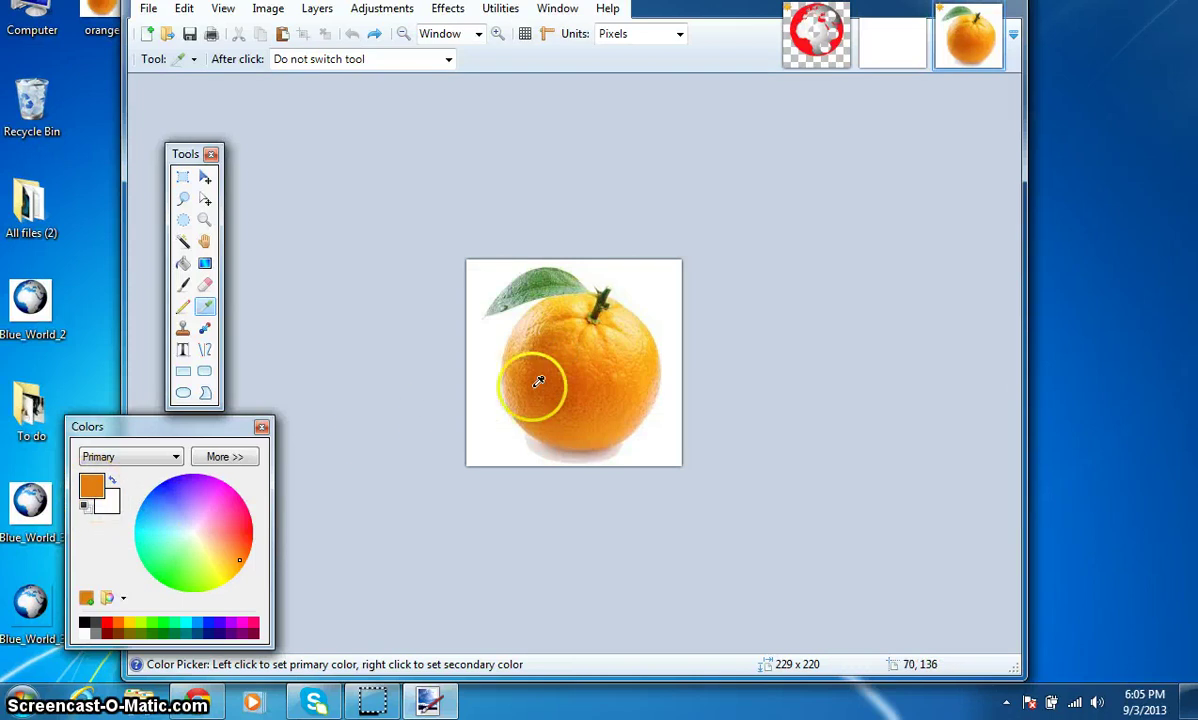
pyautogui.click(539, 281)
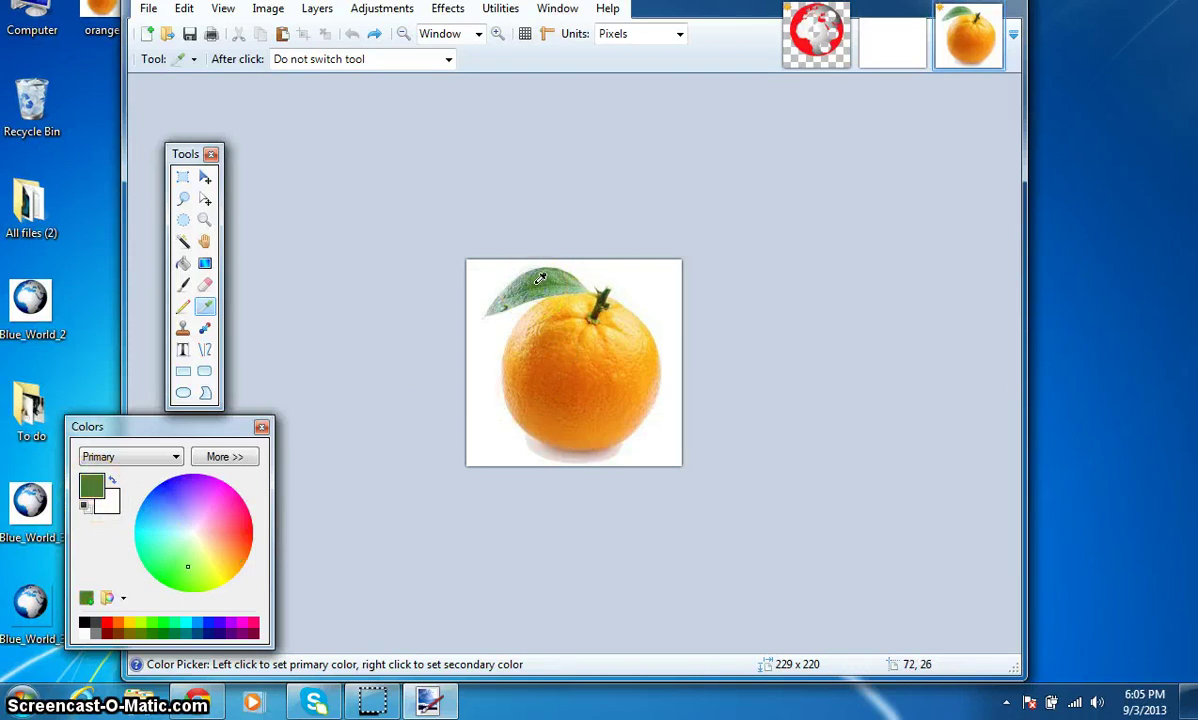
# Fill the main area of the orange's skin with the sampled leaf green using the Paint Bucket at 46% tolerance
pyautogui.click(183, 263)
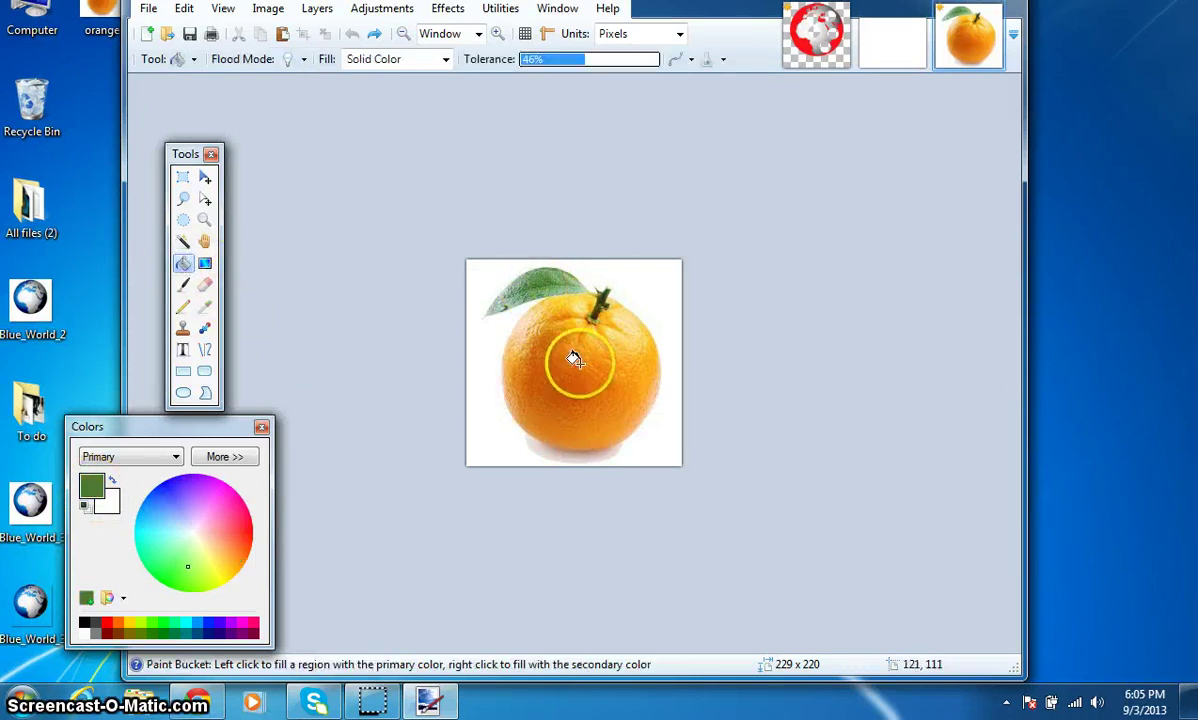
pyautogui.click(557, 352)
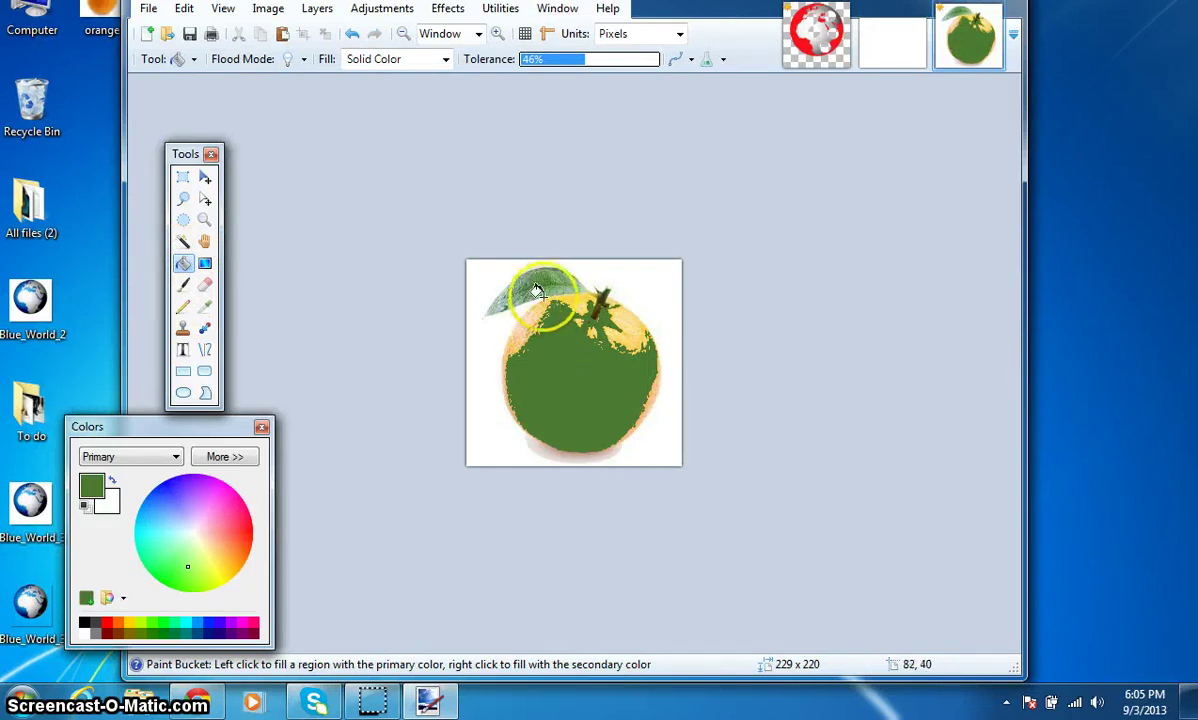
# Try filling the leftover light patches near the orange's upper edge with leaf green at 46% tolerance, and undo those fills
pyautogui.click(527, 326)
pyautogui.click(567, 318)
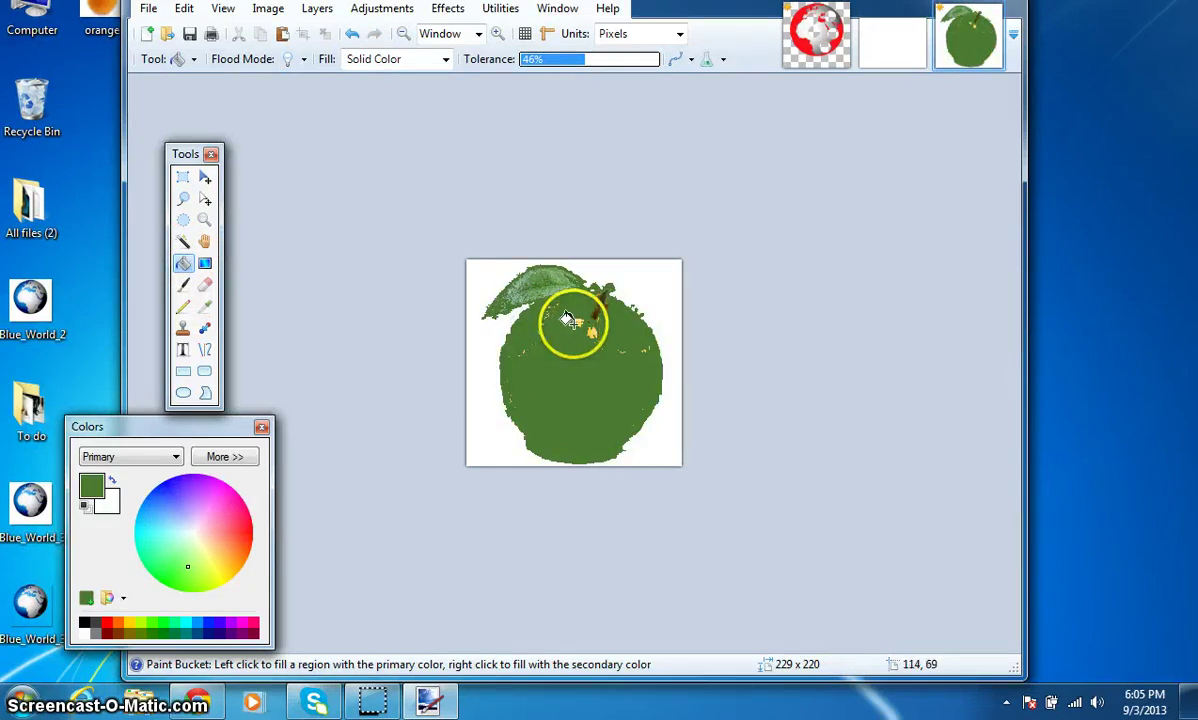
pyautogui.click(347, 34)
pyautogui.click(347, 34)
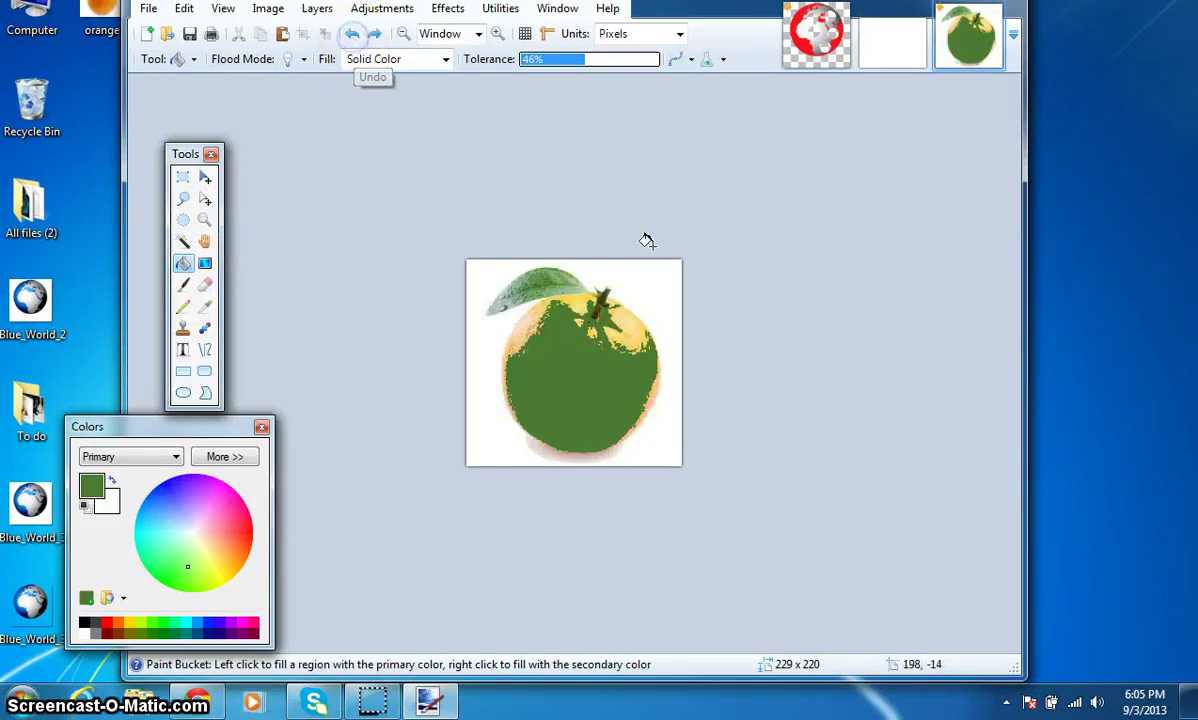
pyautogui.click(593, 311)
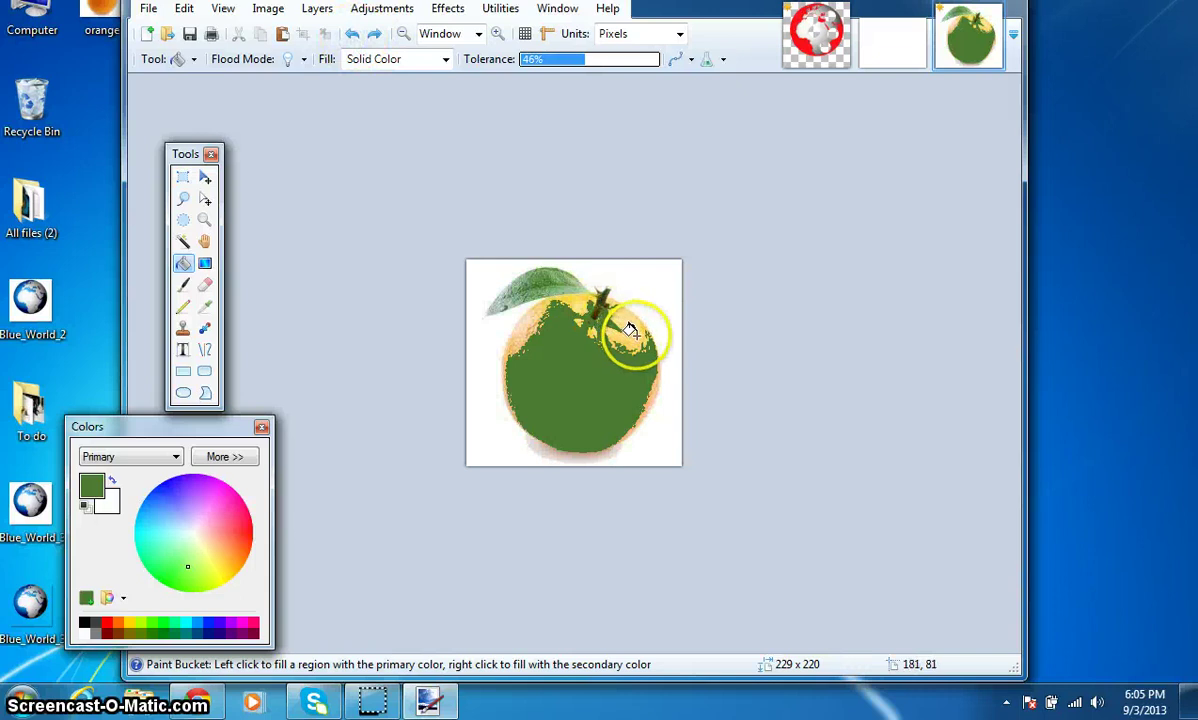
# Lower the Paint Bucket tolerance to 36%, try filling the orange's leftover light patches with leaf green, and undo those fills
pyautogui.click(569, 59)
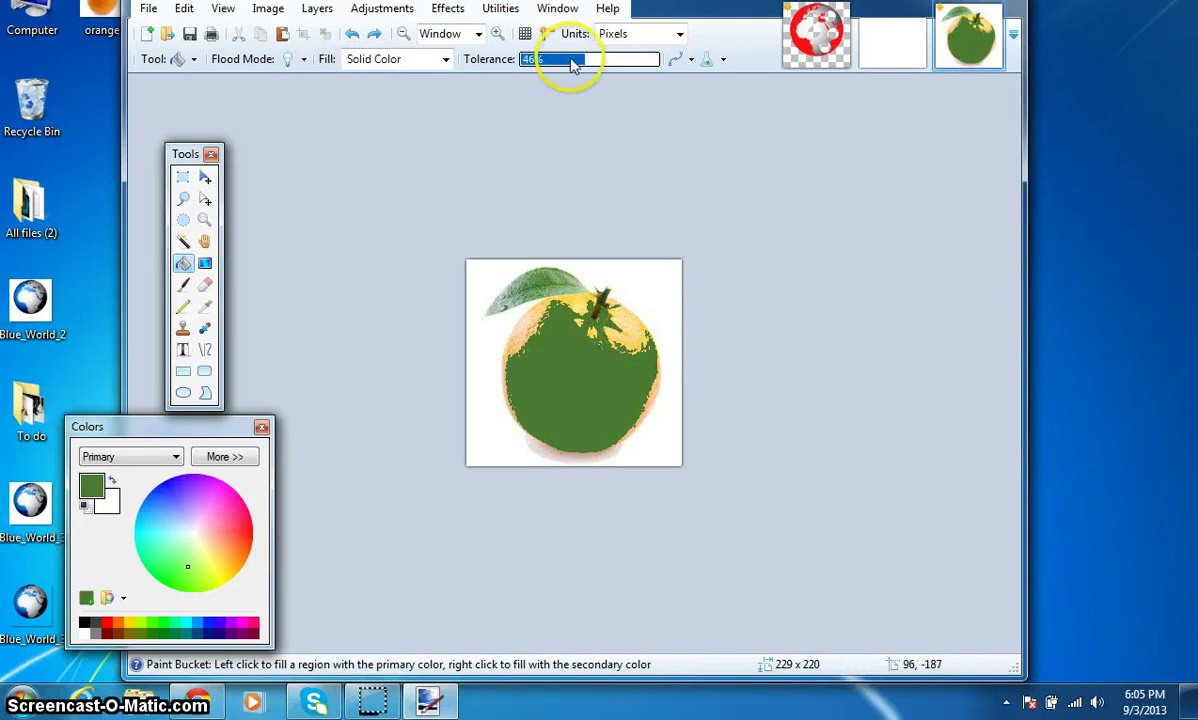
pyautogui.click(630, 331)
pyautogui.click(525, 319)
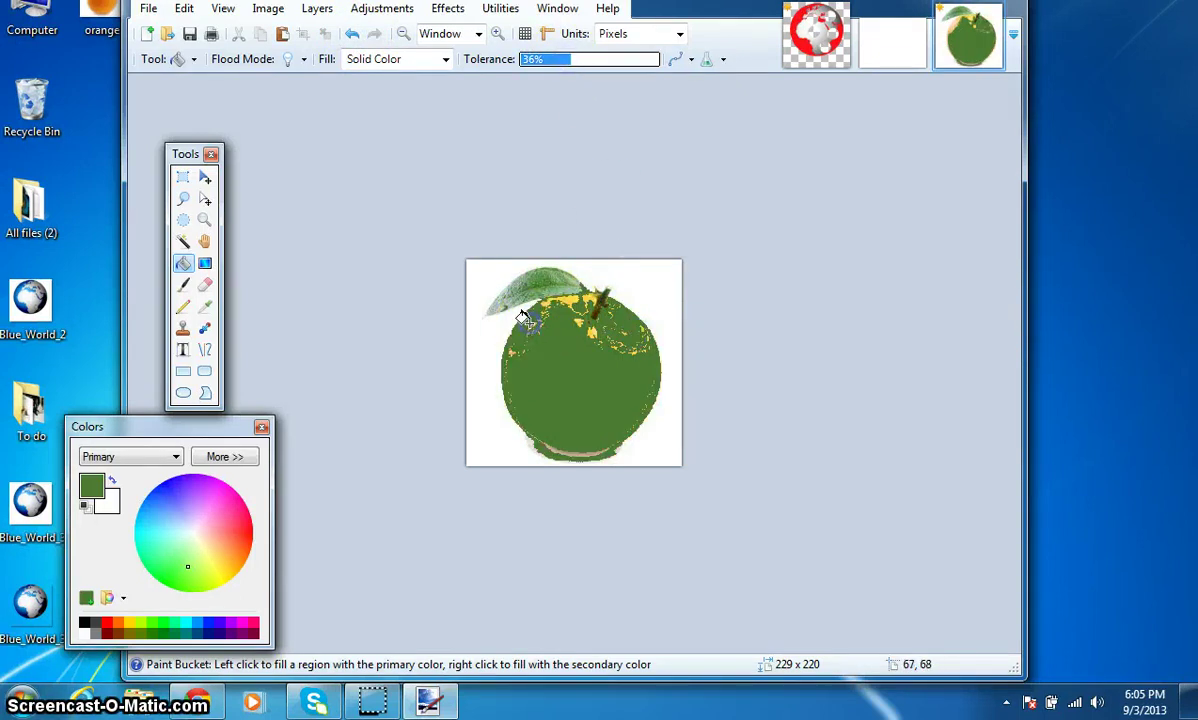
pyautogui.click(550, 305)
pyautogui.click(573, 398)
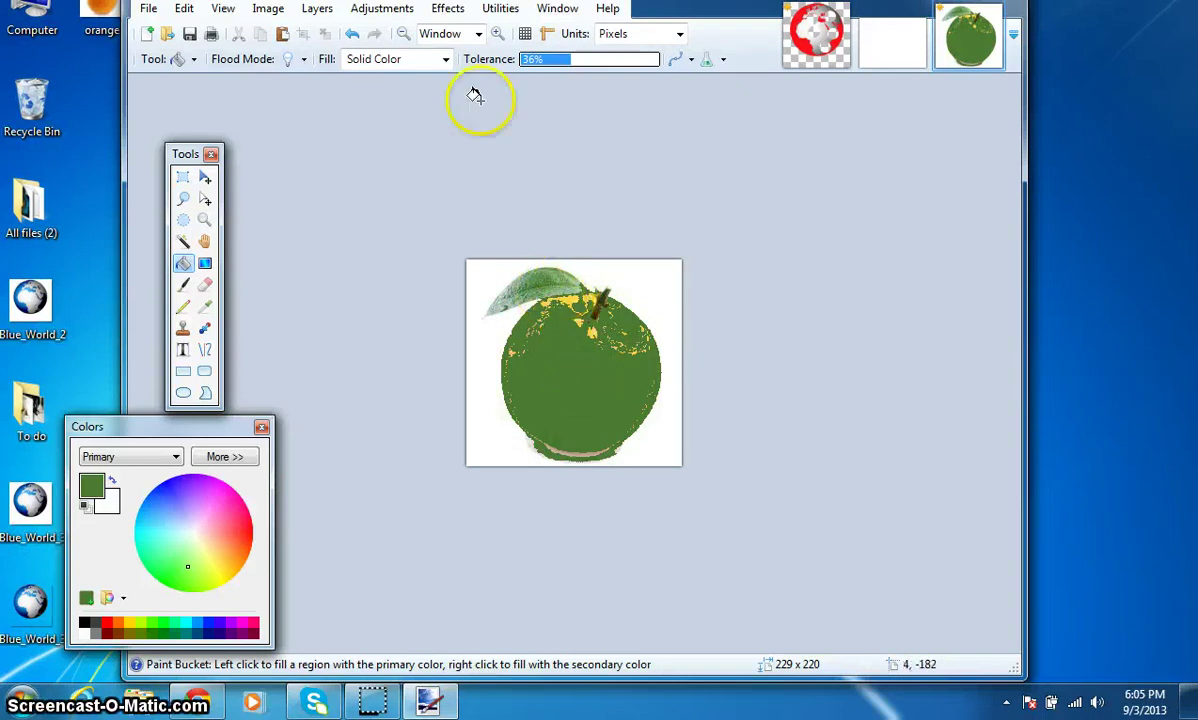
pyautogui.click(352, 34)
pyautogui.click(352, 34)
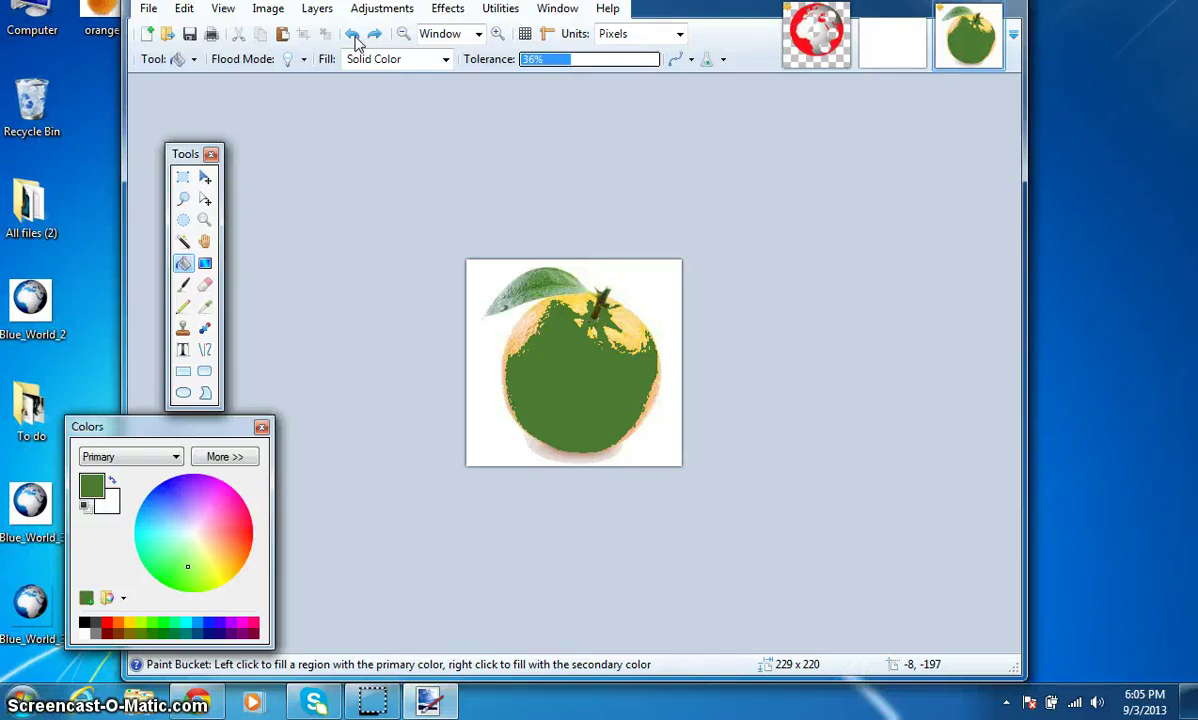
# Undo the remaining green fill on the orange and sample the skin's orange as the primary colour with the Color Picker
pyautogui.click(352, 34)
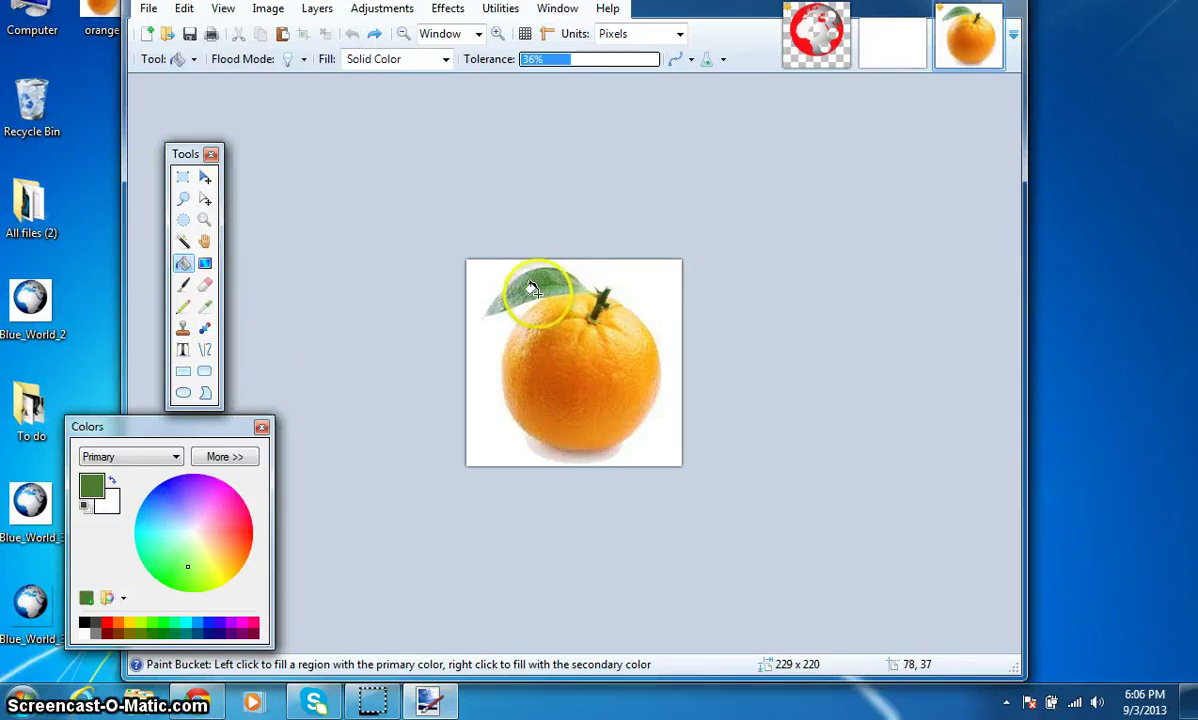
pyautogui.click(204, 306)
pyautogui.click(549, 341)
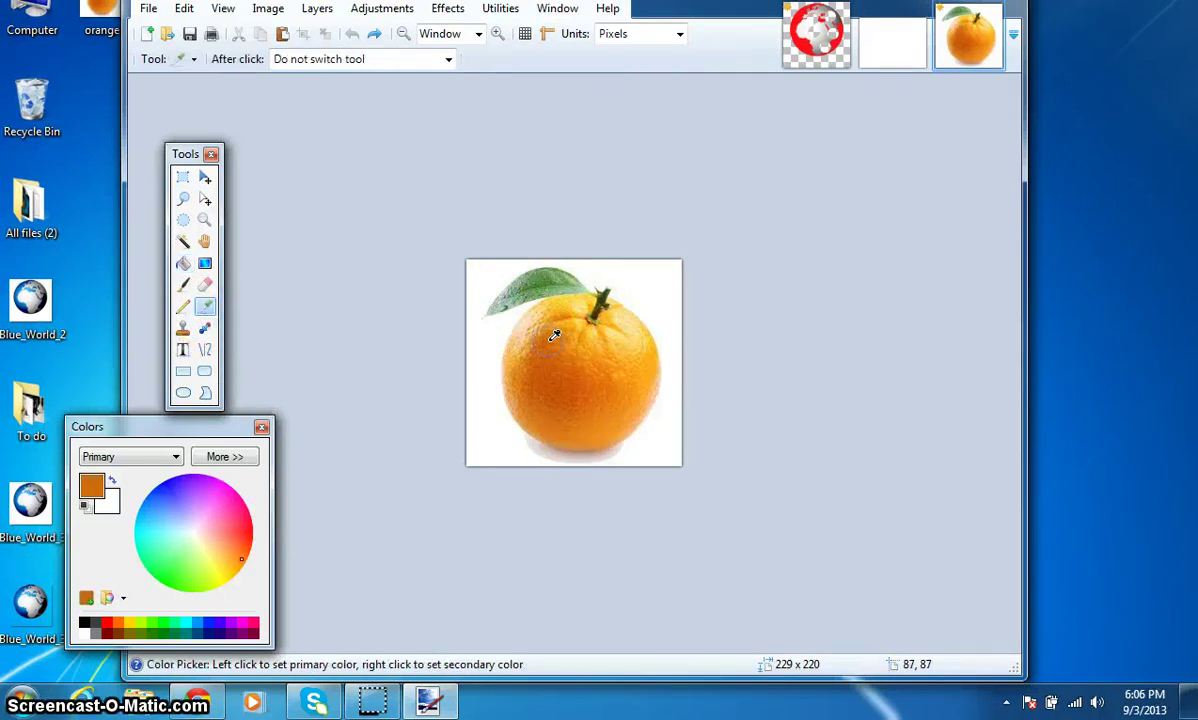
# Fill the leaf with the sampled orange using the Paint Bucket at 36% tolerance, and undo the fill that spills into the background
pyautogui.click(183, 263)
pyautogui.click(537, 275)
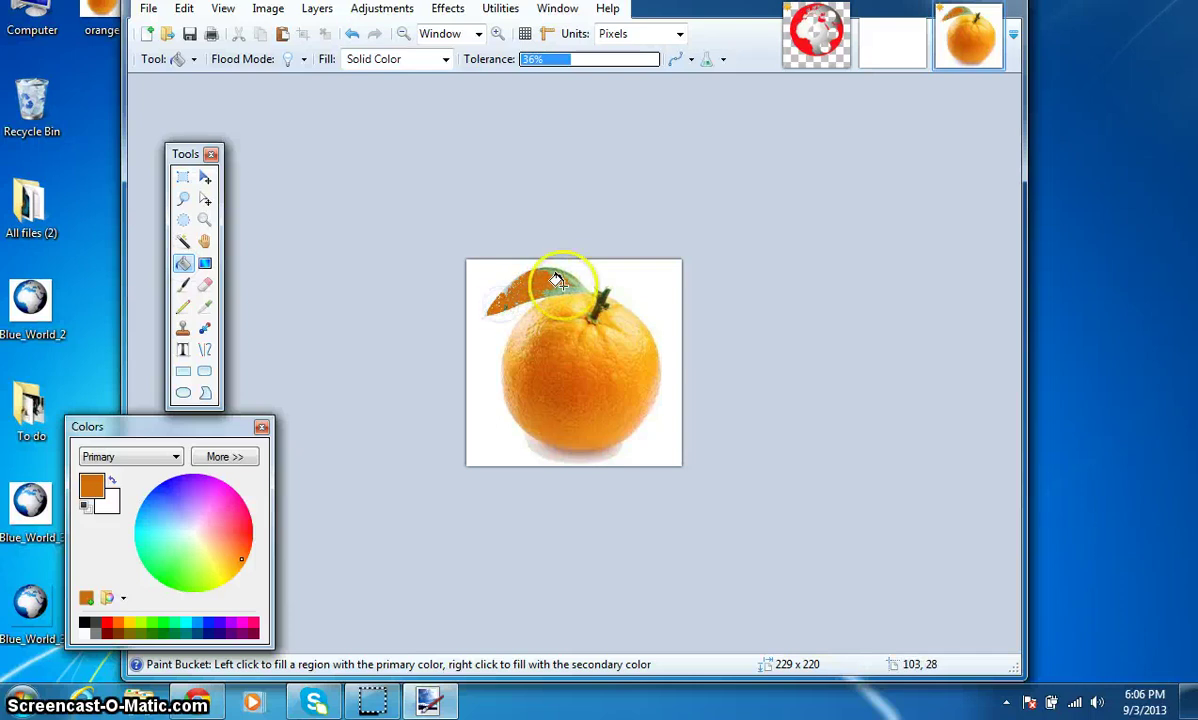
pyautogui.click(500, 279)
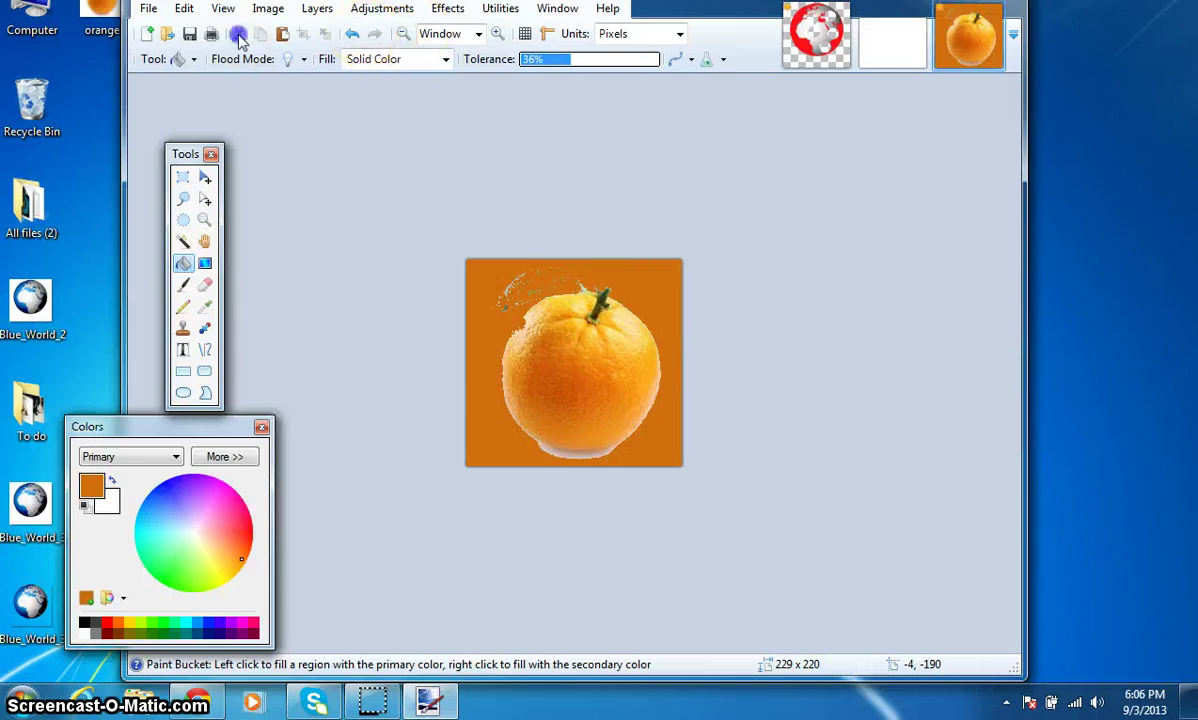
pyautogui.click(352, 34)
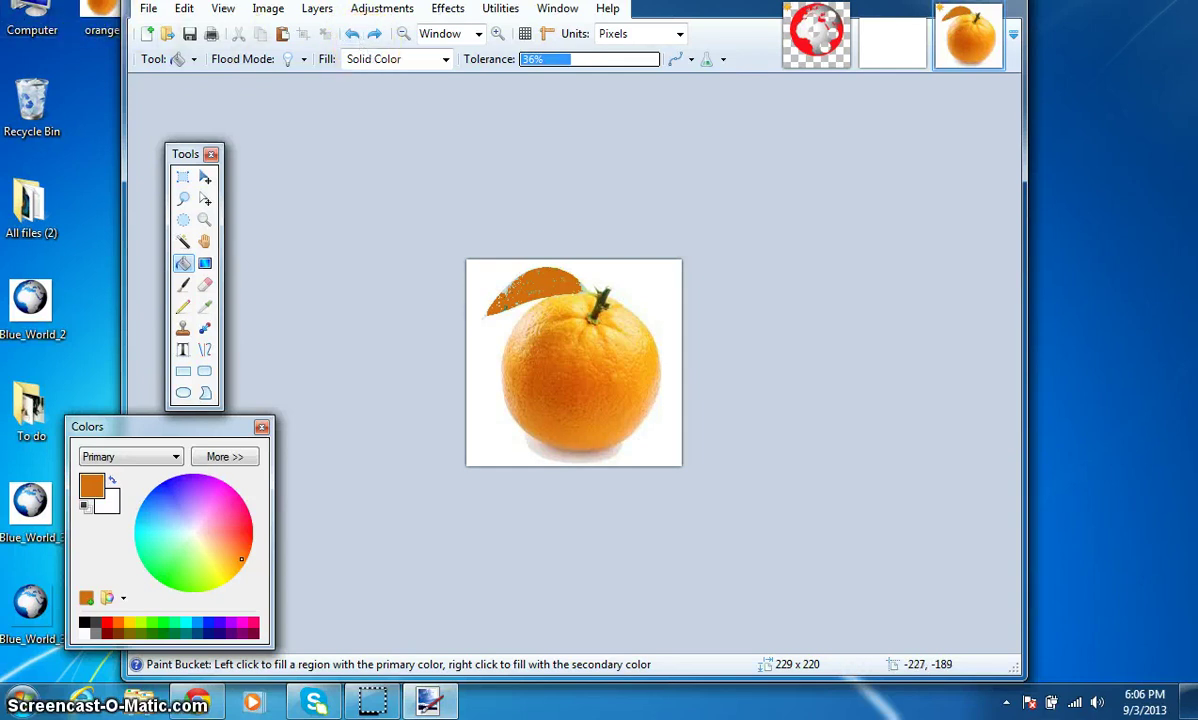
# Create a blank 800 x 600 pixel image and add peu_20130829_78 from the To do folder as a new layer
pyautogui.click(147, 34)
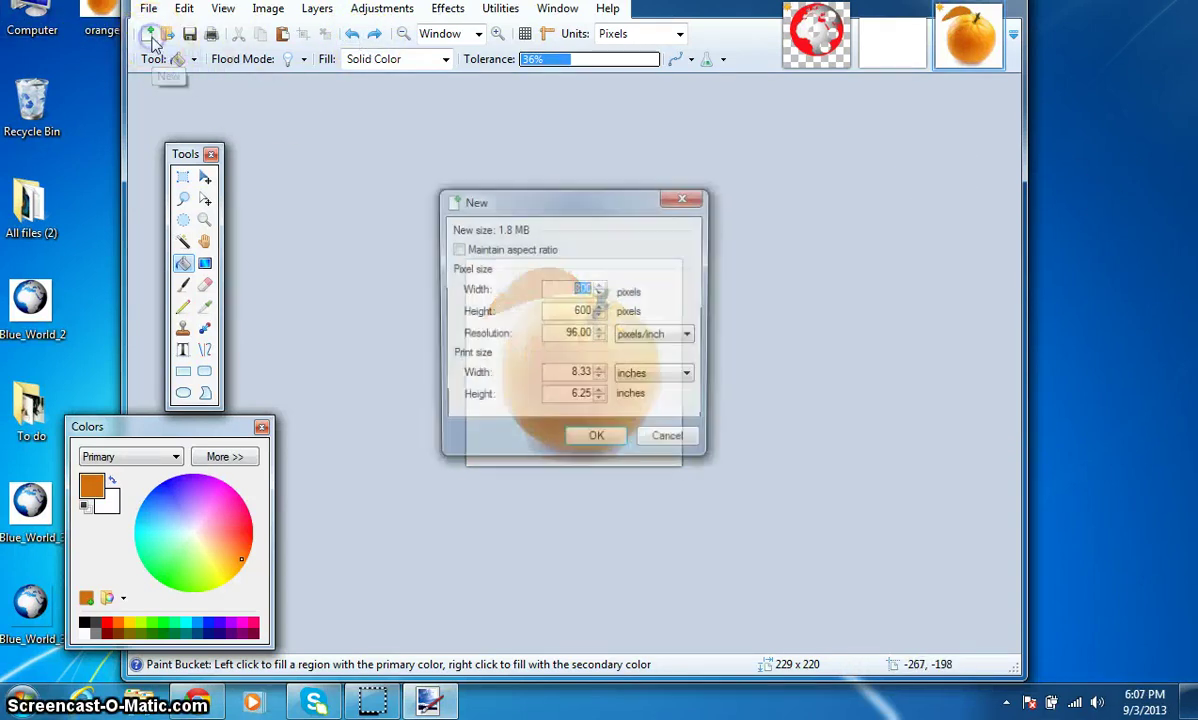
pyautogui.click(599, 443)
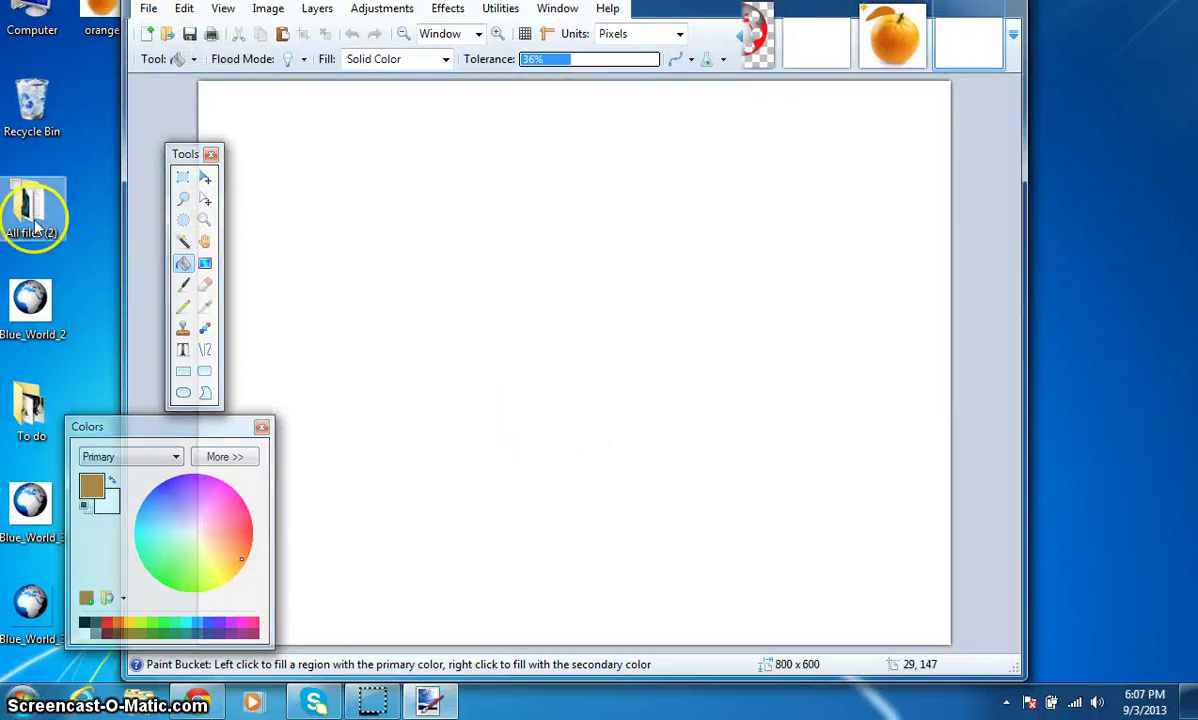
pyautogui.doubleClick(30, 405)
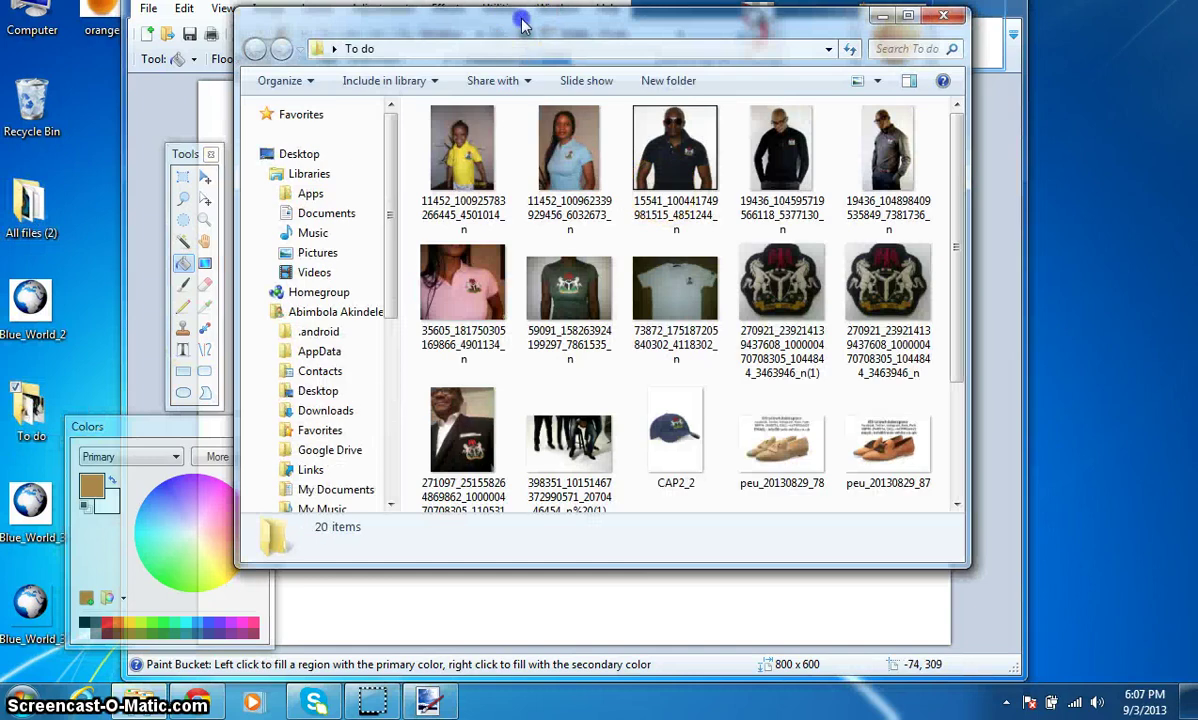
pyautogui.moveTo(521, 24); pyautogui.dragTo(934, 136)
pyautogui.click(1140, 540)
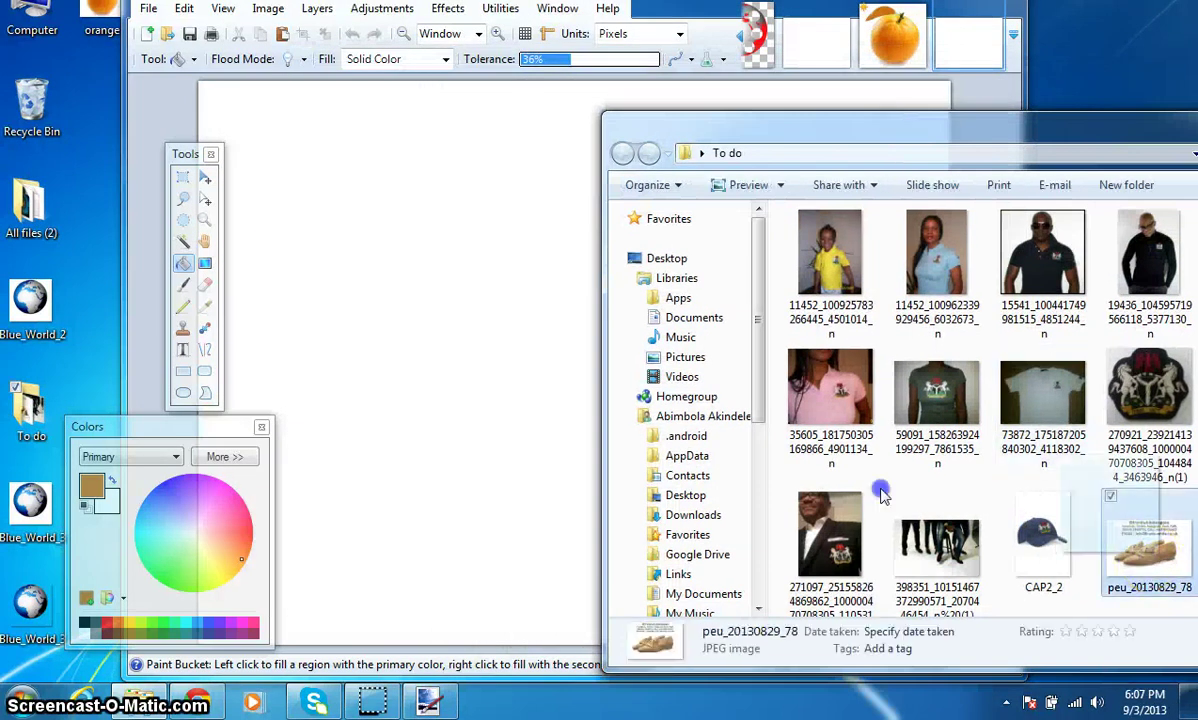
pyautogui.moveTo(881, 493); pyautogui.dragTo(468, 342)
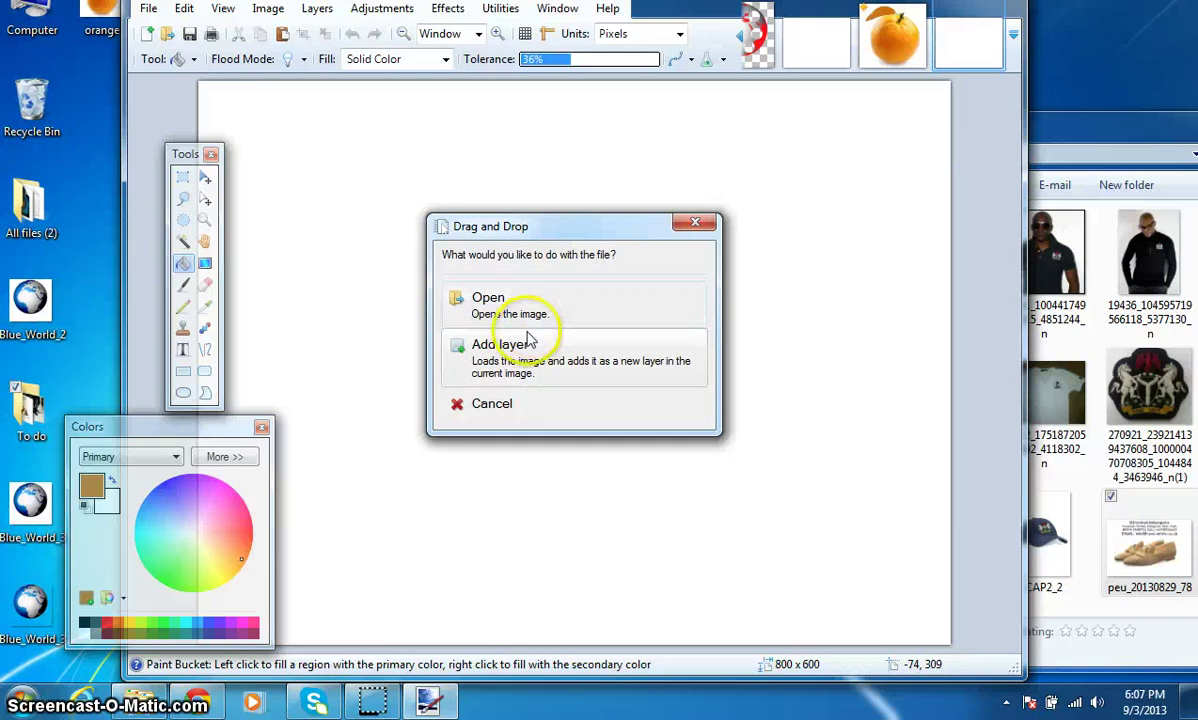
pyautogui.click(521, 343)
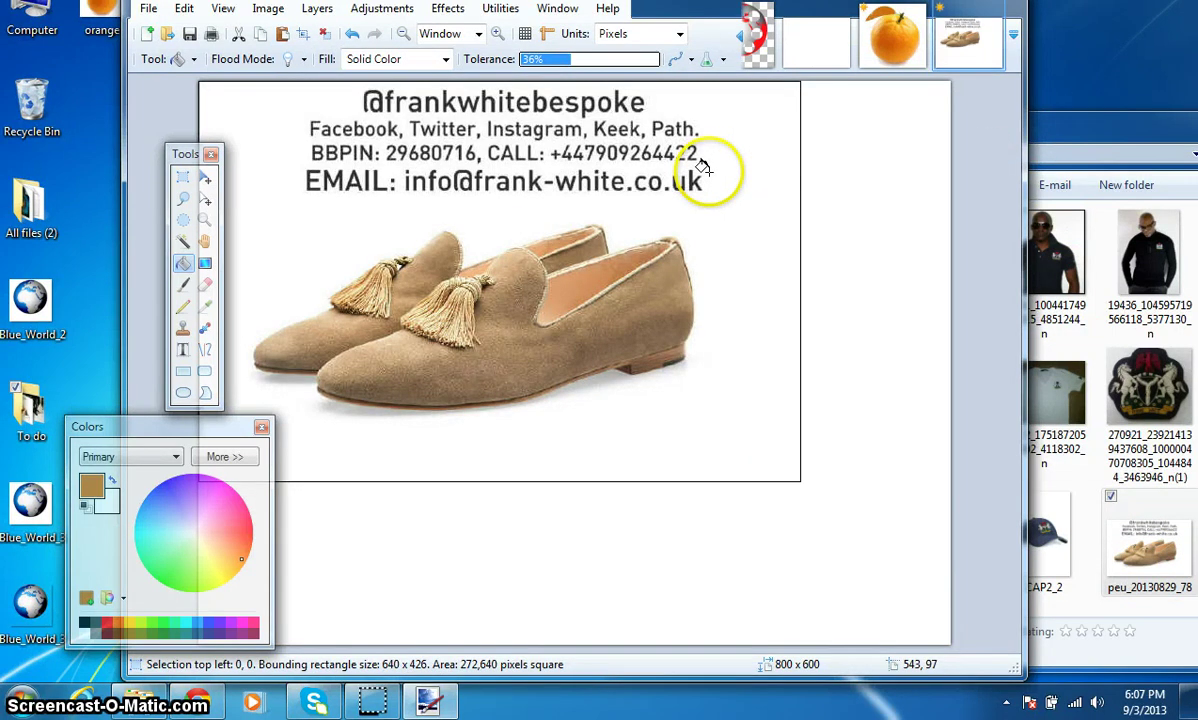
# Move the shoe picture toward the middle of the canvas, placing its top-left corner at about 92, 80 pixels
pyautogui.click(204, 177)
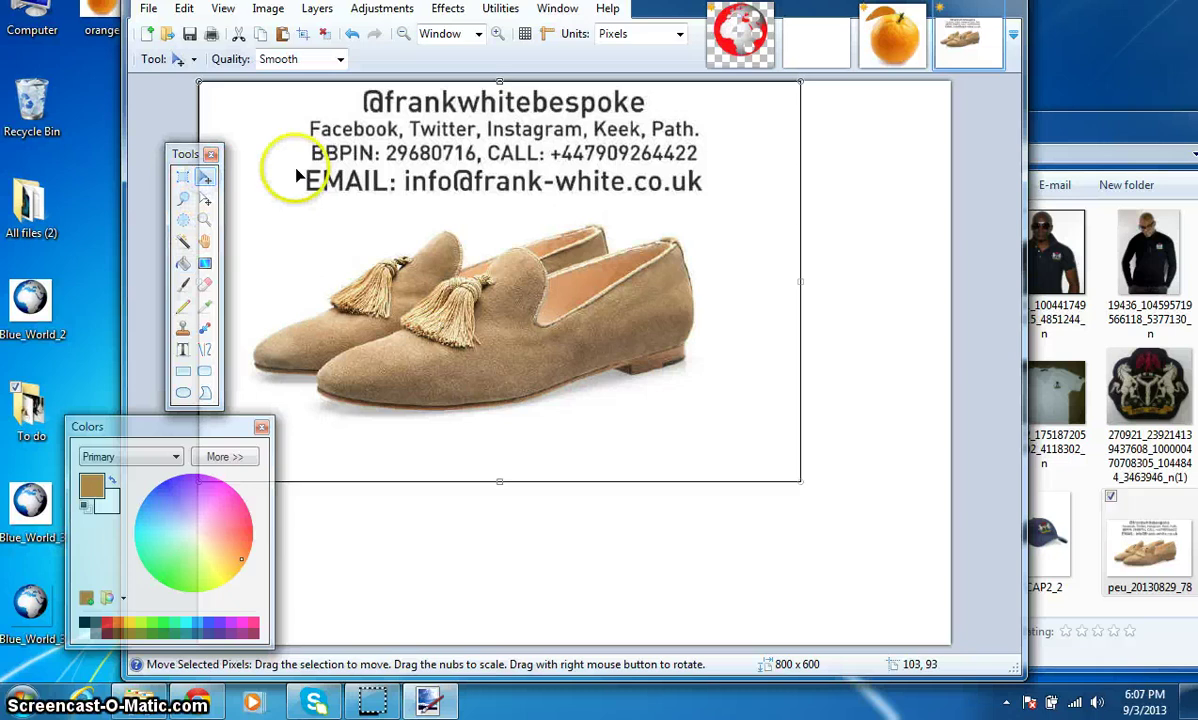
pyautogui.moveTo(297, 173); pyautogui.dragTo(468, 258)
pyautogui.moveTo(391, 249); pyautogui.dragTo(382, 245)
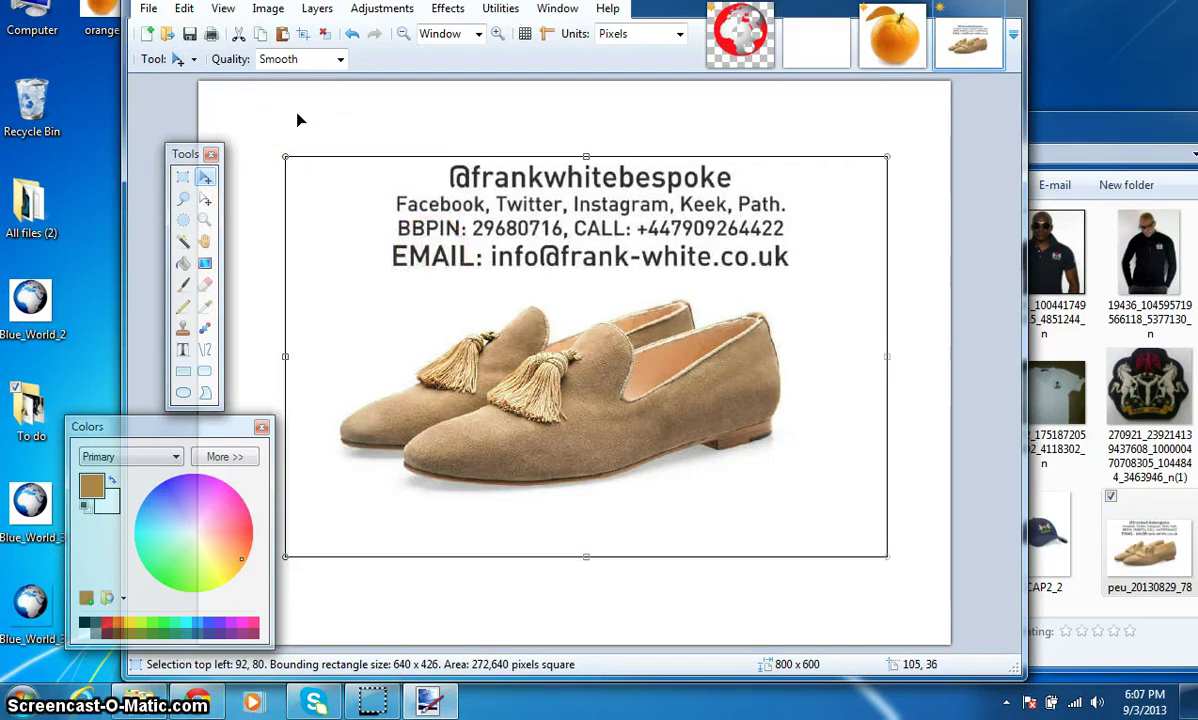
pyautogui.click(405, 367)
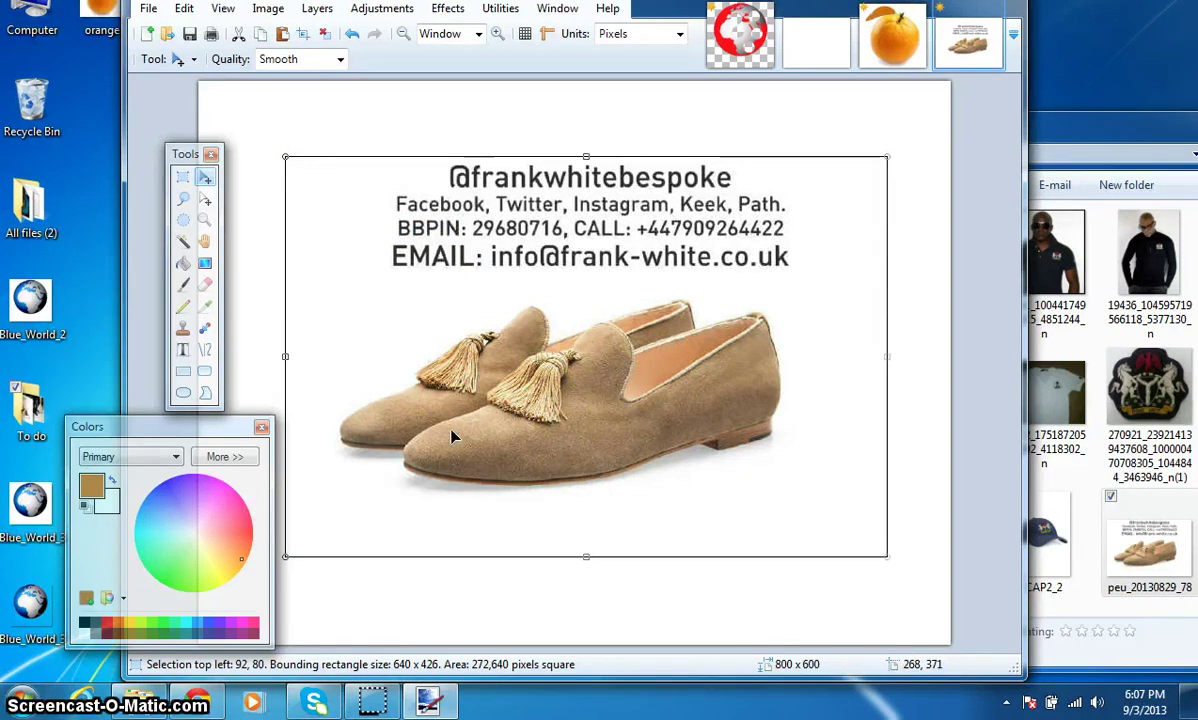
# Choose pink as the primary colour and fill the shoes' main surfaces and the rear shoe's toe using the Paint Bucket at 36% tolerance
pyautogui.click(230, 520)
pyautogui.moveTo(230, 520)
pyautogui.mouseDown()
pyautogui.moveTo(236, 500)
pyautogui.moveTo(240, 512)
pyautogui.mouseUp()
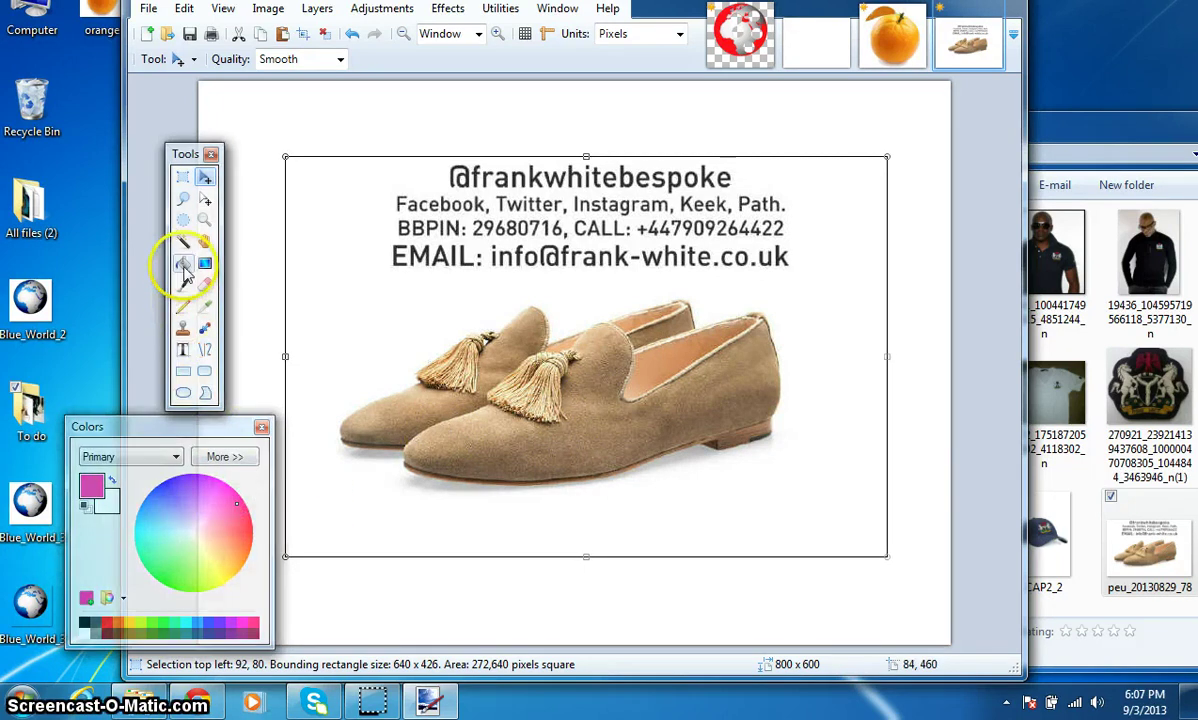
pyautogui.click(184, 265)
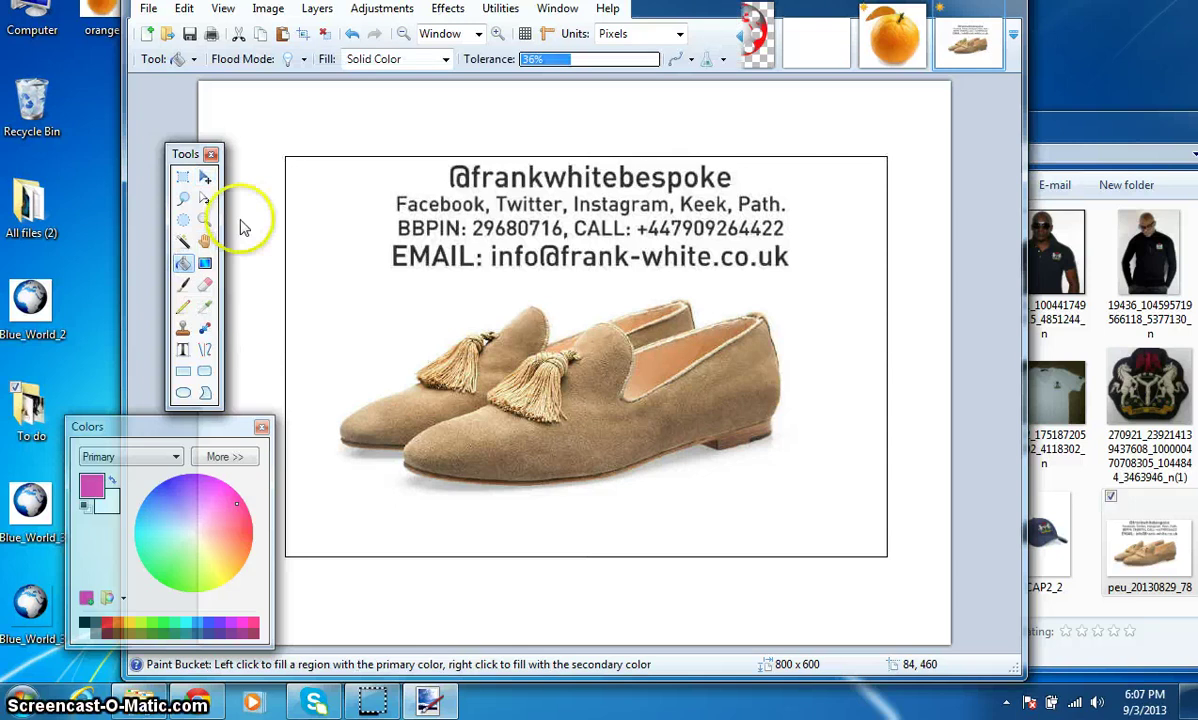
pyautogui.click(479, 440)
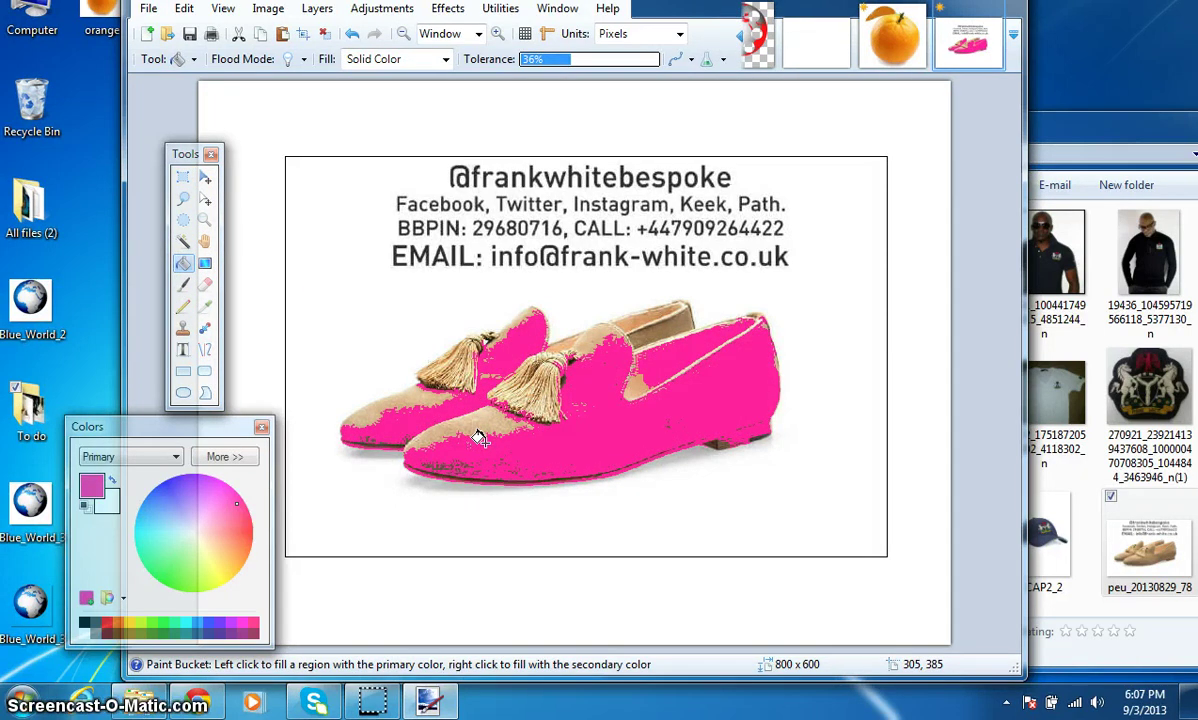
pyautogui.click(427, 429)
pyautogui.click(396, 407)
# Try filling the front shoe's leftover toe area and the rear sole edge with pink at 36% tolerance, and undo those fills
pyautogui.click(462, 418)
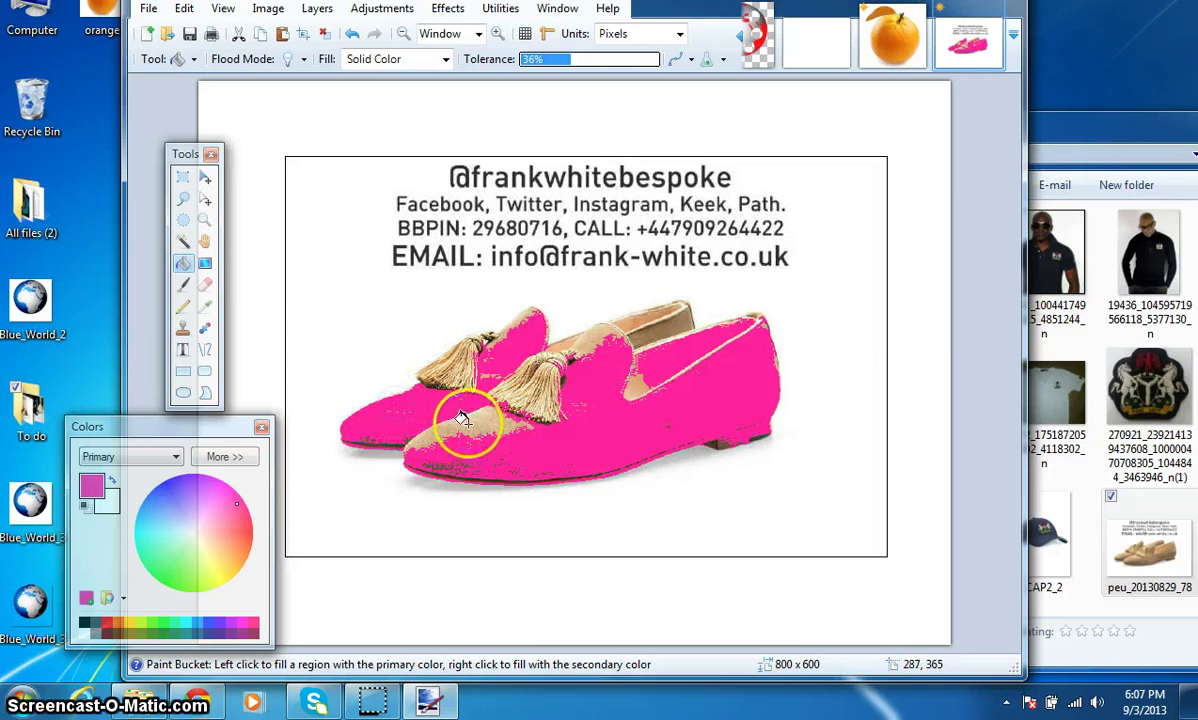
pyautogui.click(465, 421)
pyautogui.click(430, 412)
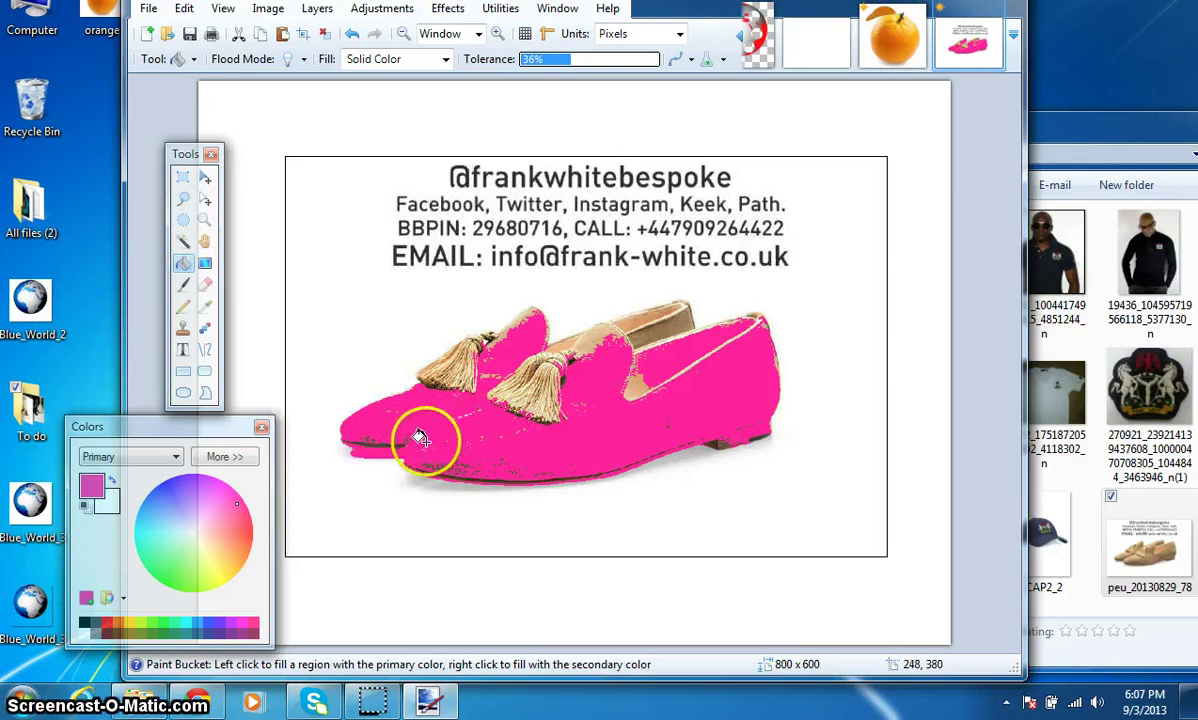
pyautogui.click(390, 452)
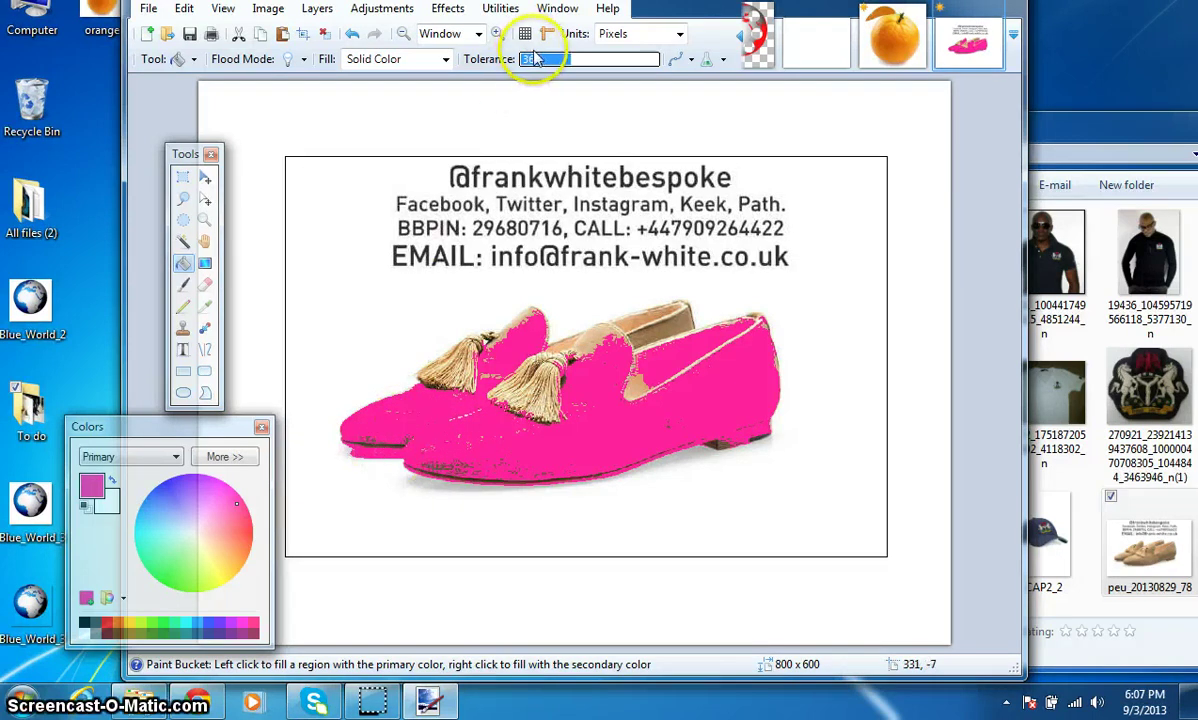
pyautogui.click(350, 33)
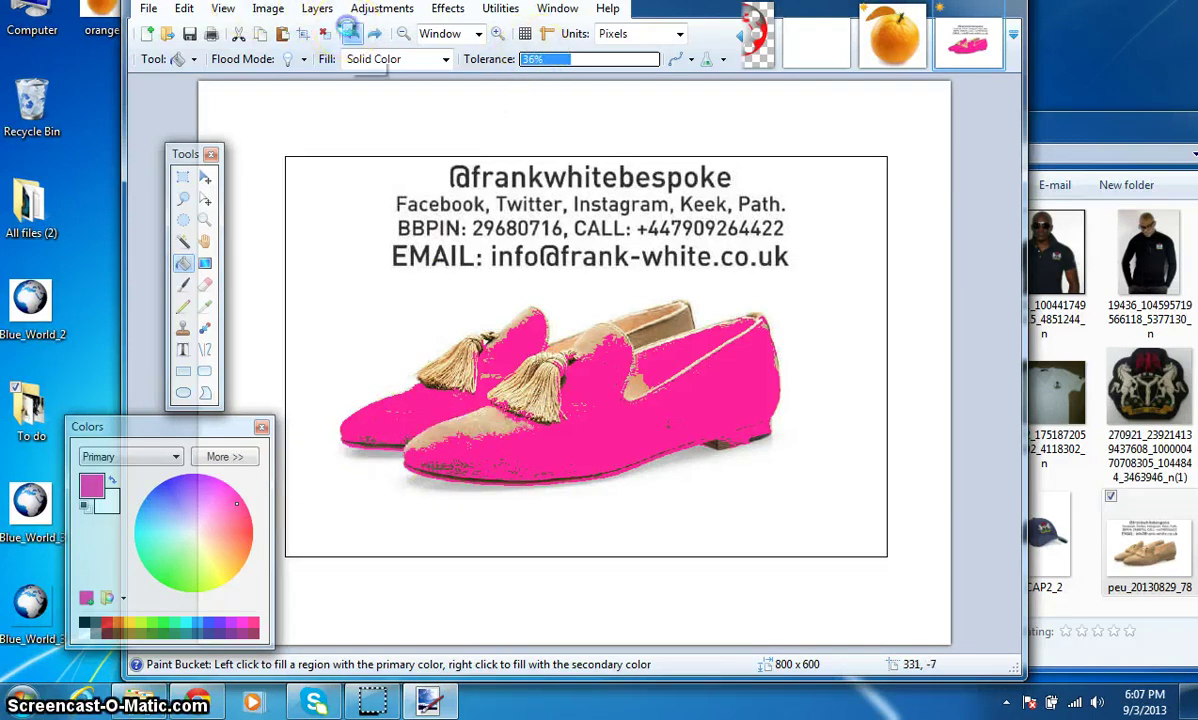
# Lower the Paint Bucket tolerance to 31% and fill the rear shoe's lining and the front shoe's tongue and toe with pink
pyautogui.click(563, 59)
pyautogui.click(420, 390)
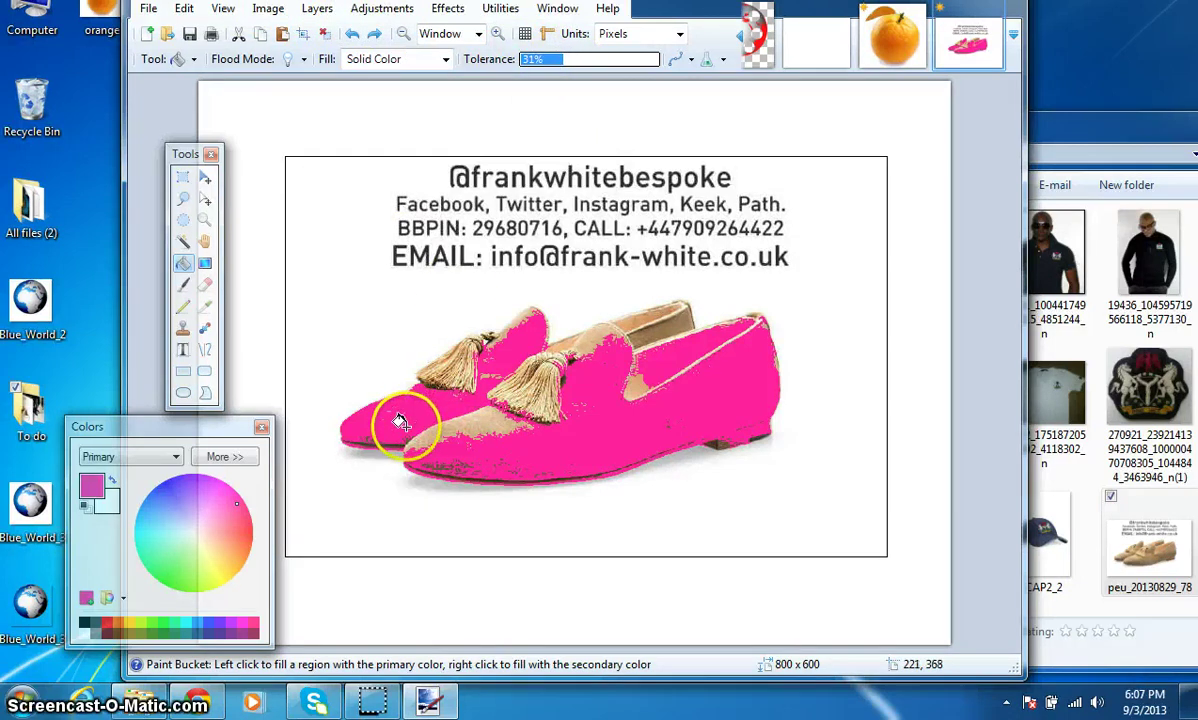
pyautogui.click(648, 332)
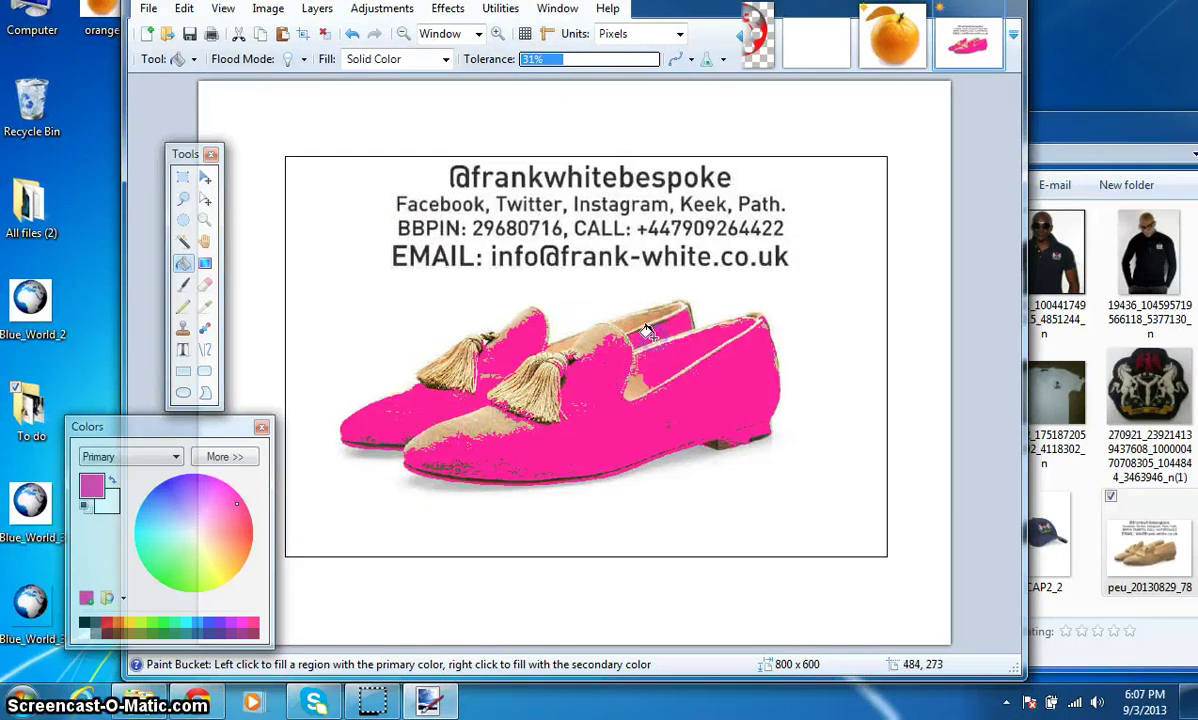
pyautogui.click(567, 341)
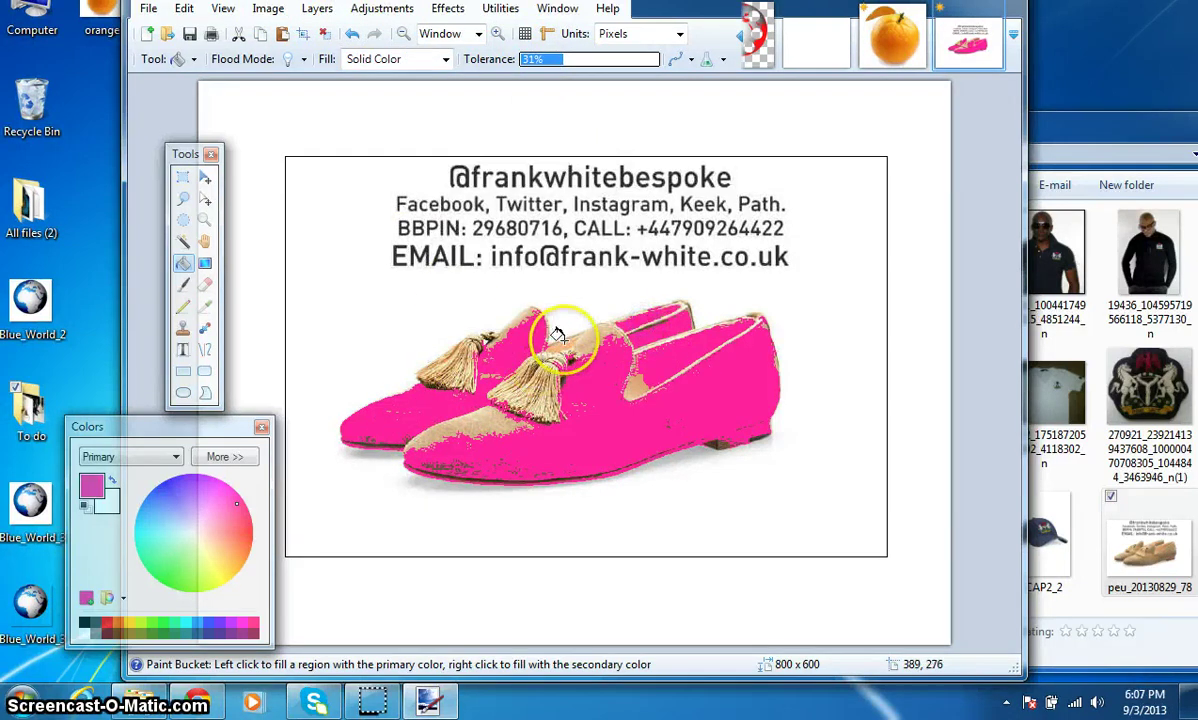
pyautogui.click(476, 412)
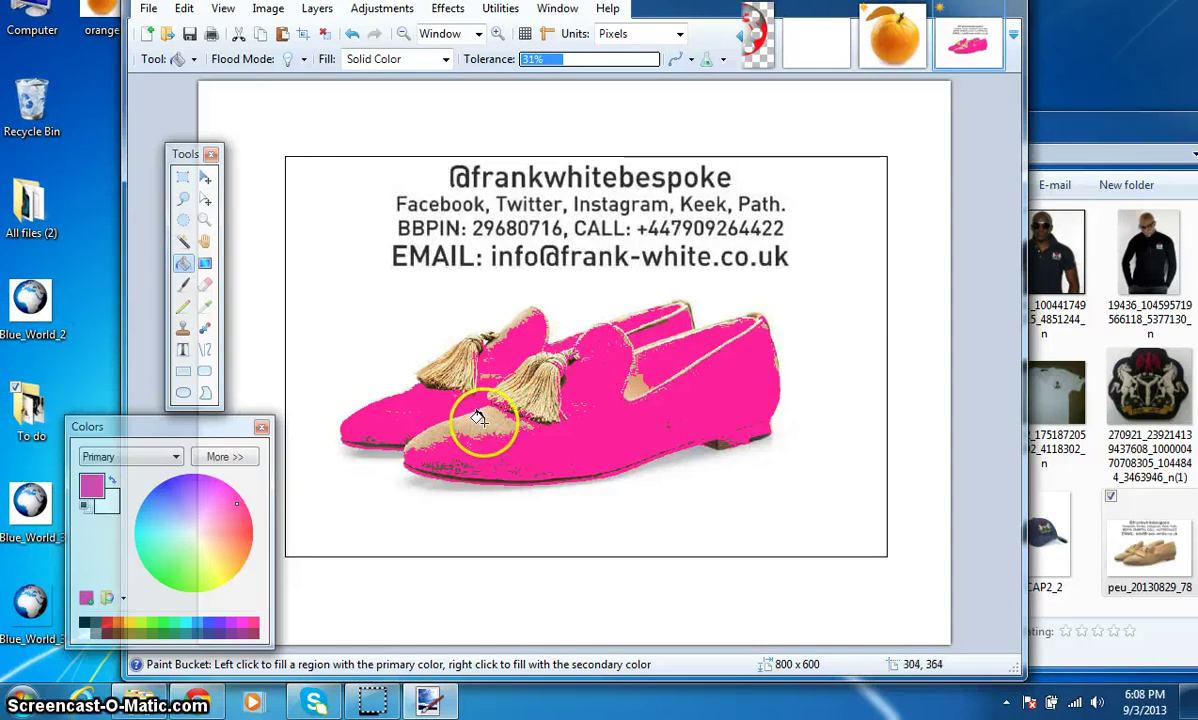
# Fill the leftover patches at the front shoe's opening, the rear shoe's tongue and the front shoe's heel with pink
pyautogui.click(588, 370)
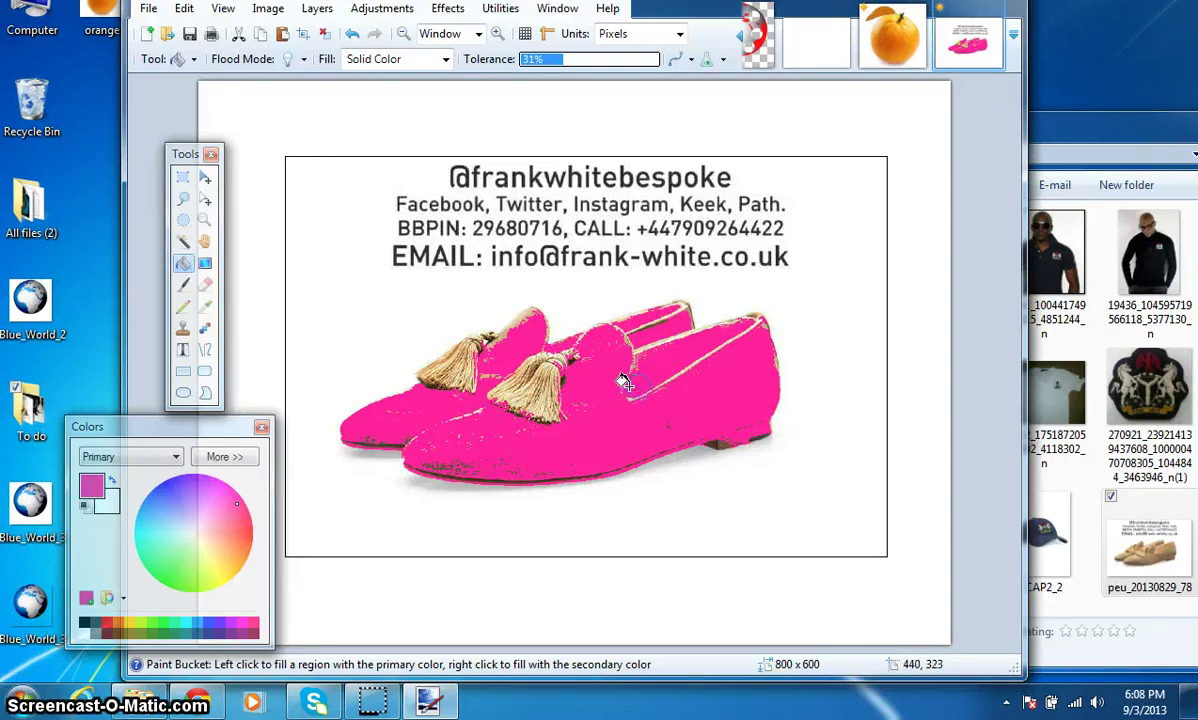
pyautogui.click(509, 315)
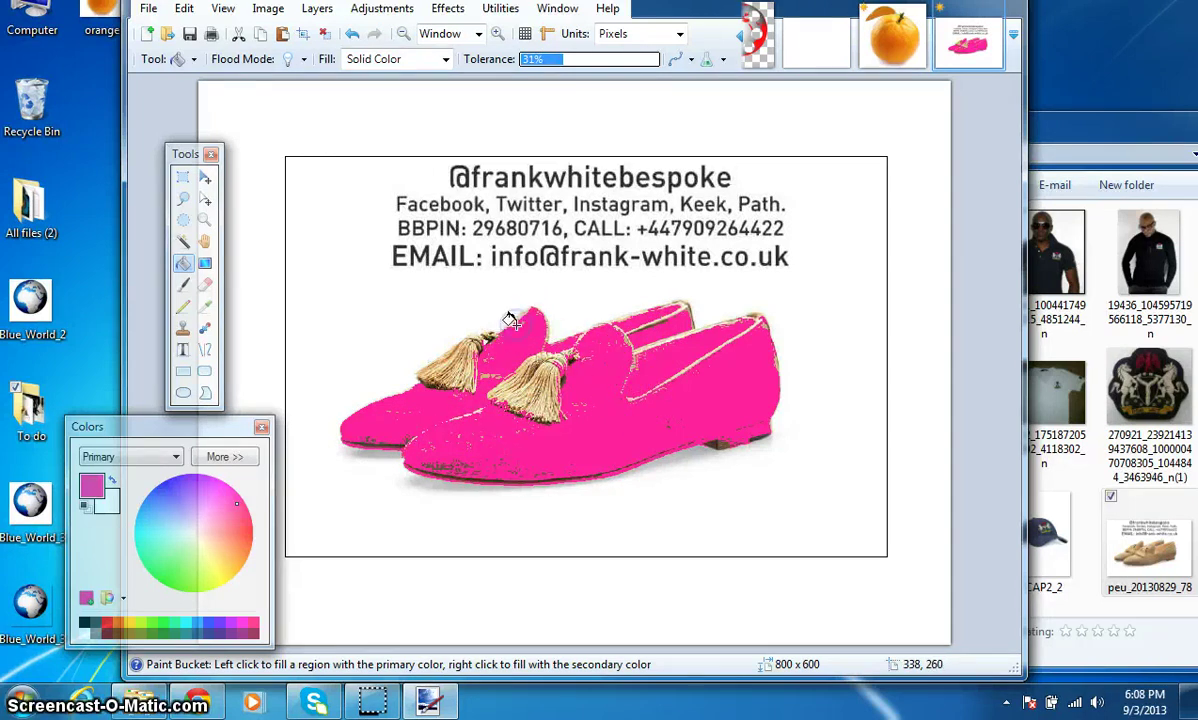
pyautogui.click(459, 487)
pyautogui.click(649, 432)
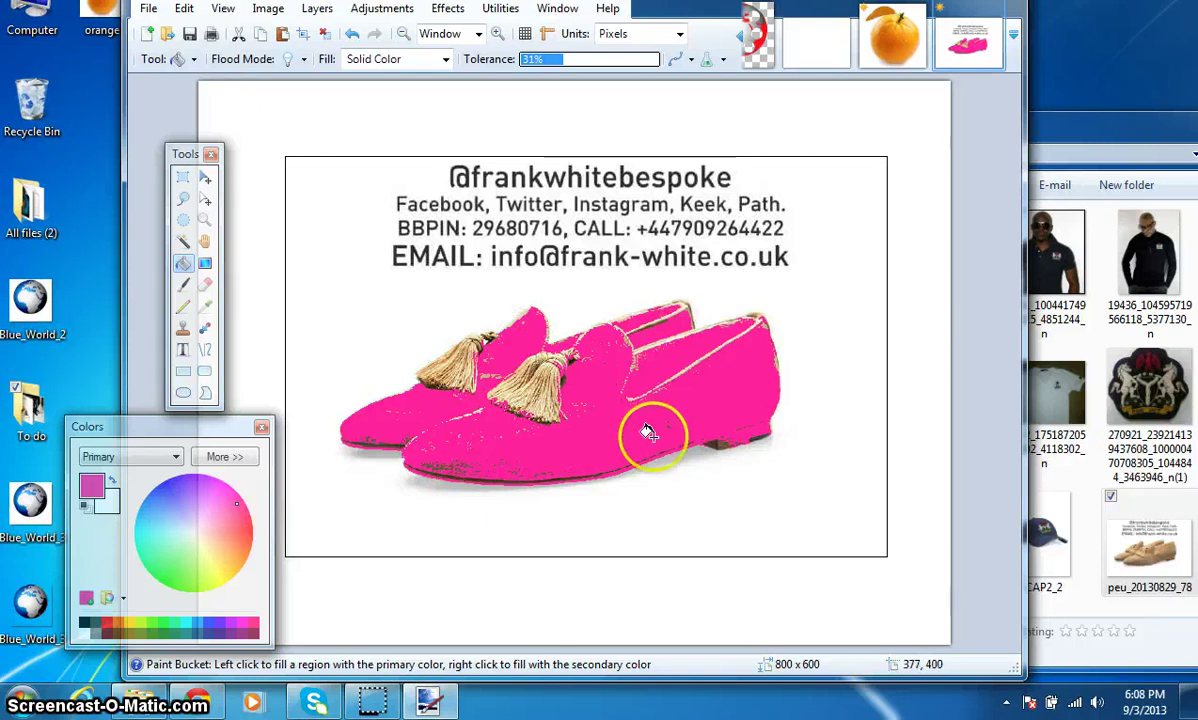
pyautogui.click(718, 444)
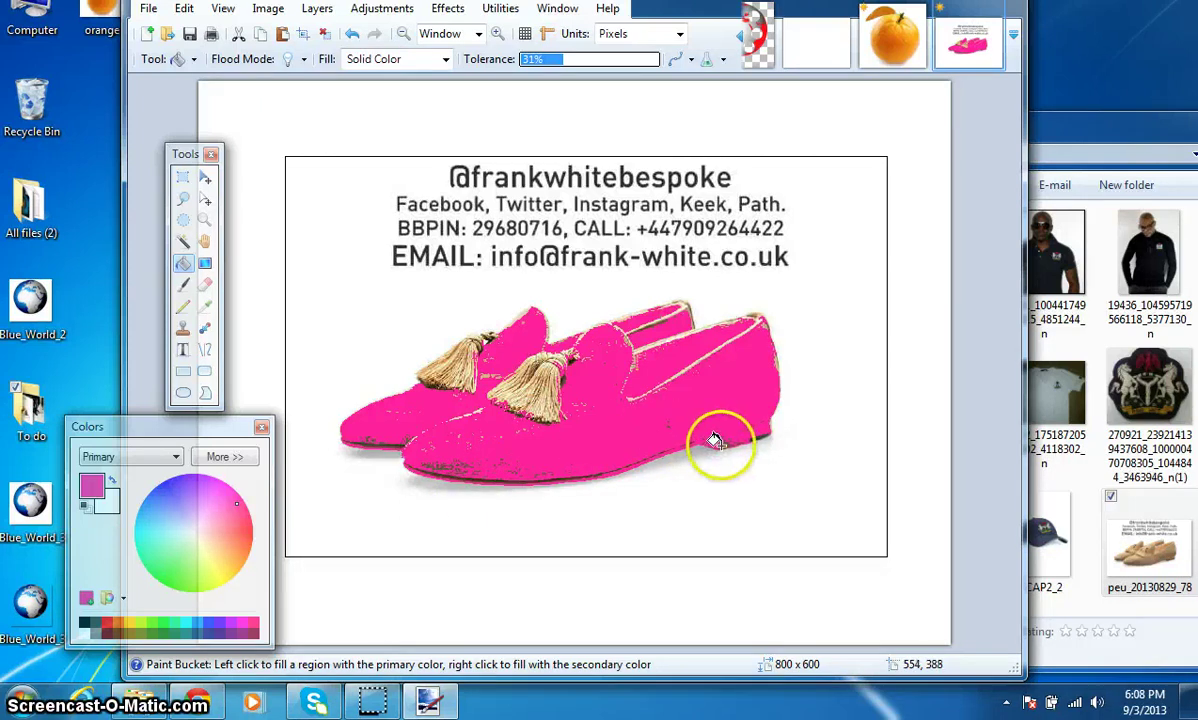
# Fill the remaining dark patch at the base of the front shoe's heel with pink at 31% tolerance
pyautogui.click(498, 33)
pyautogui.click(925, 503)
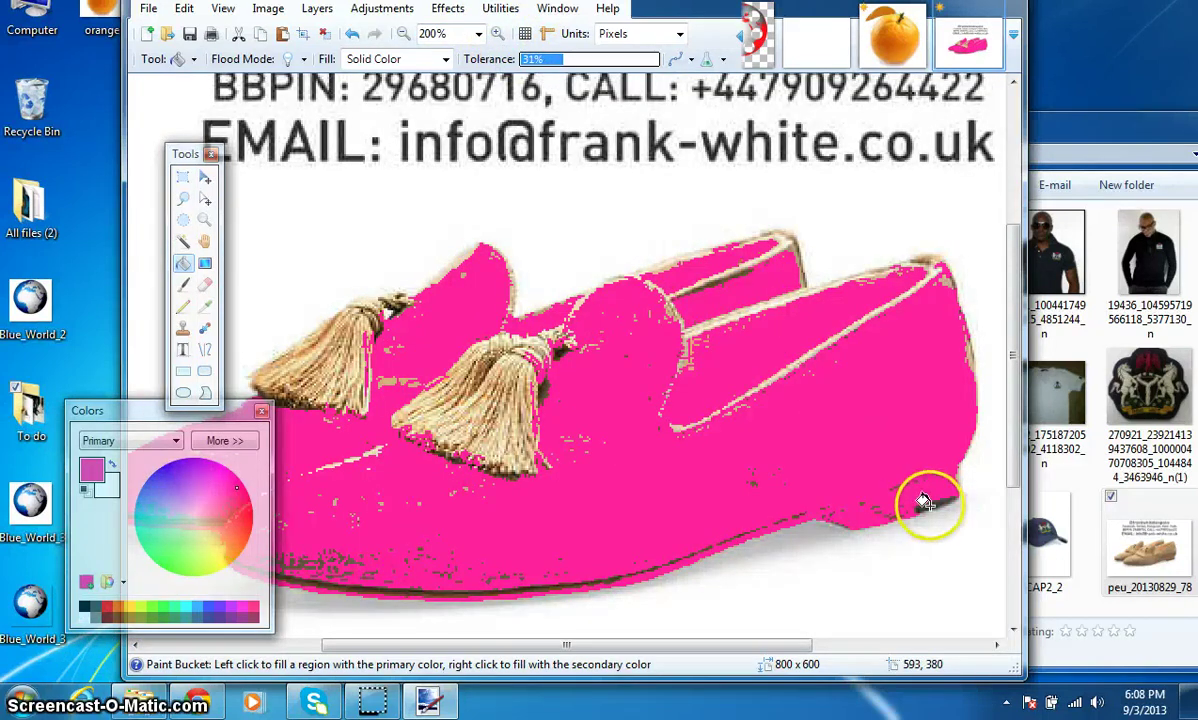
pyautogui.click(652, 373)
pyautogui.click(528, 387)
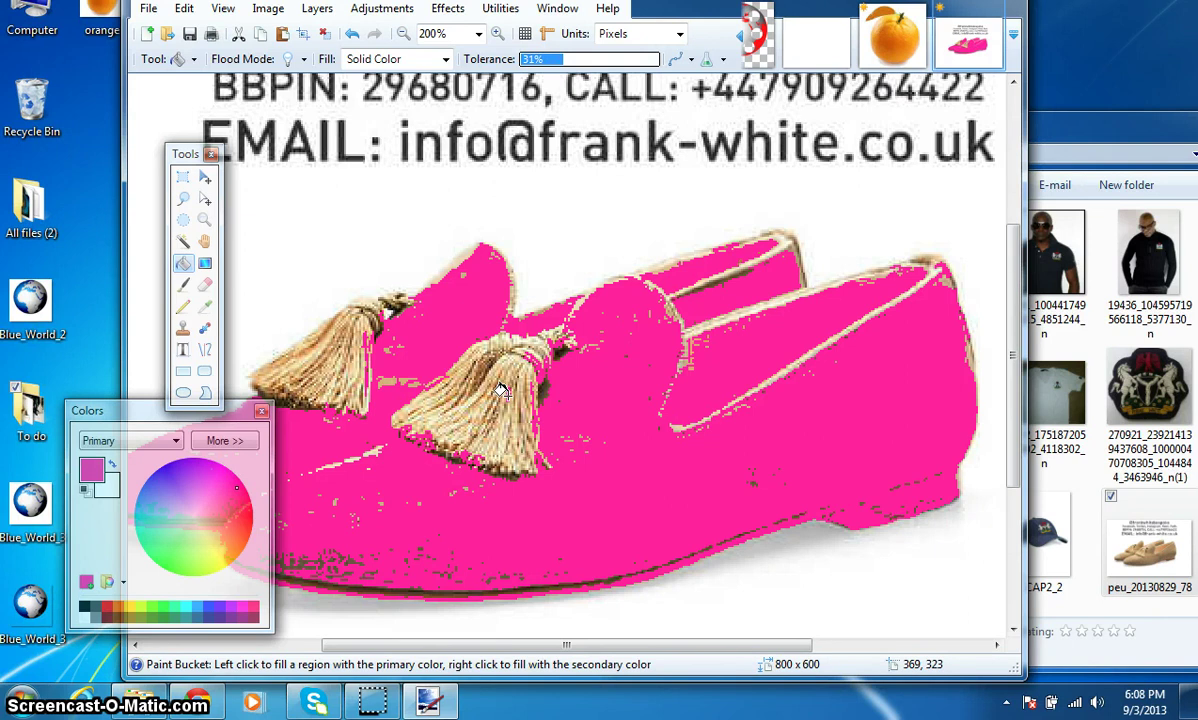
pyautogui.click(462, 454)
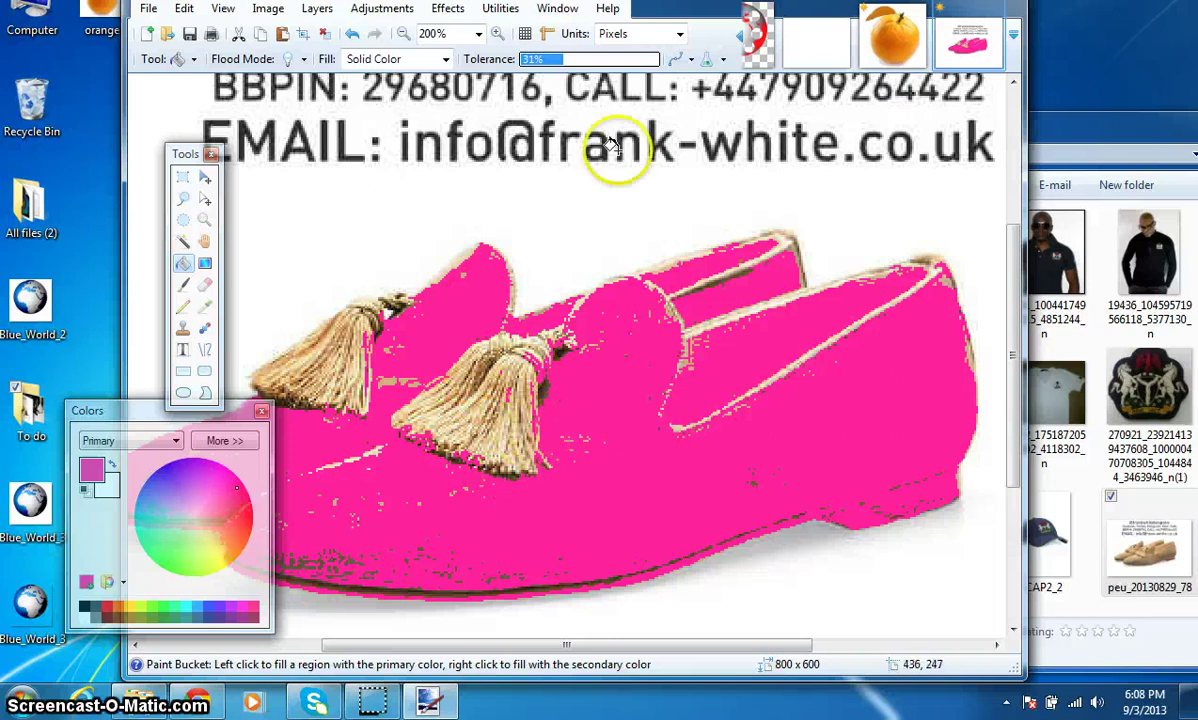
pyautogui.click(401, 34)
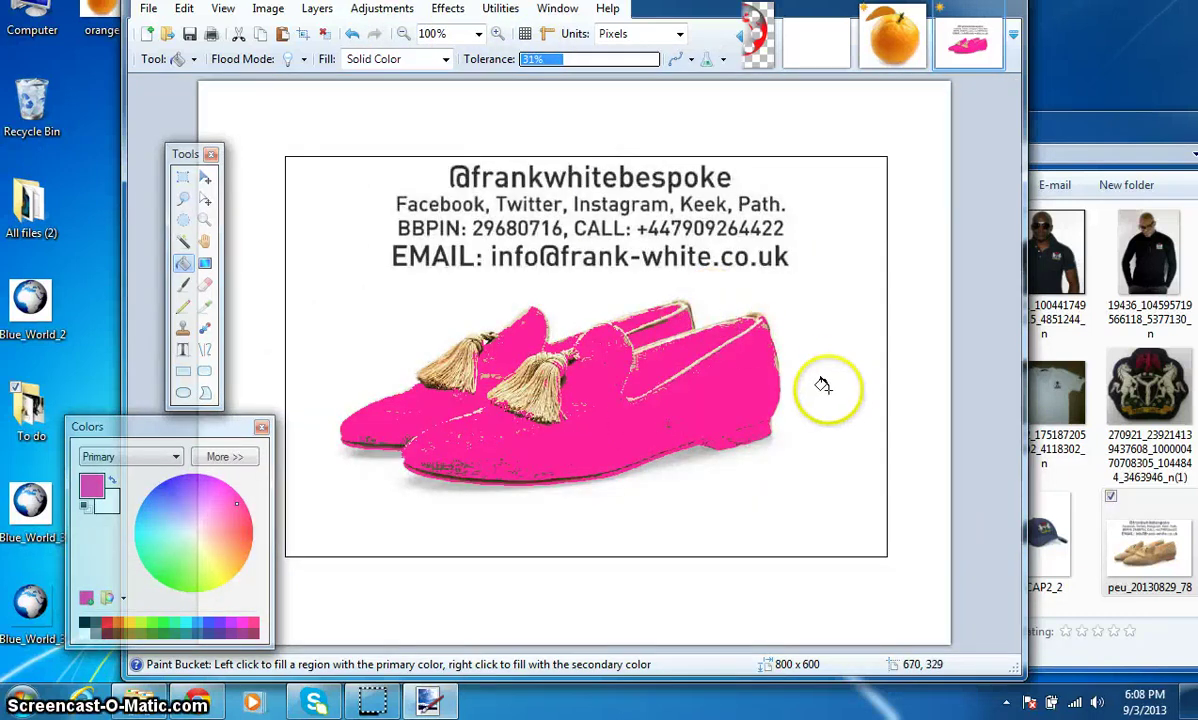
# Choose blue as the primary colour and fill the pink surfaces of both shoes with it at 31% tolerance
pyautogui.click(155, 491)
pyautogui.click(450, 410)
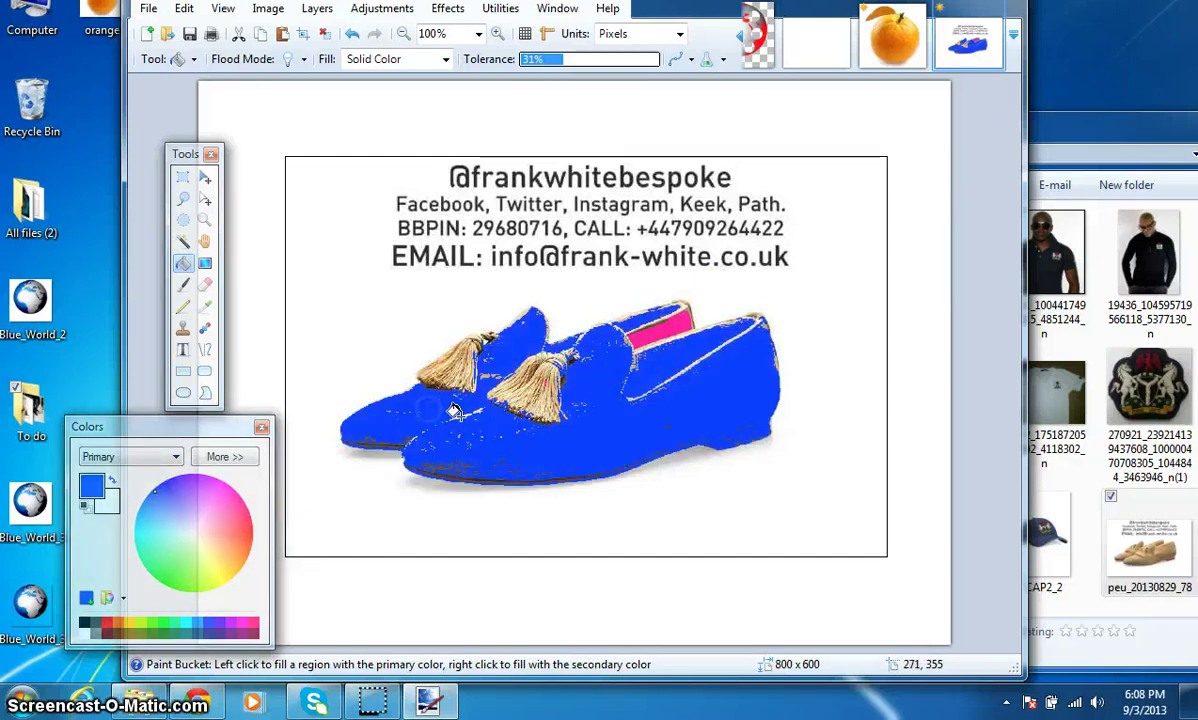
pyautogui.click(617, 419)
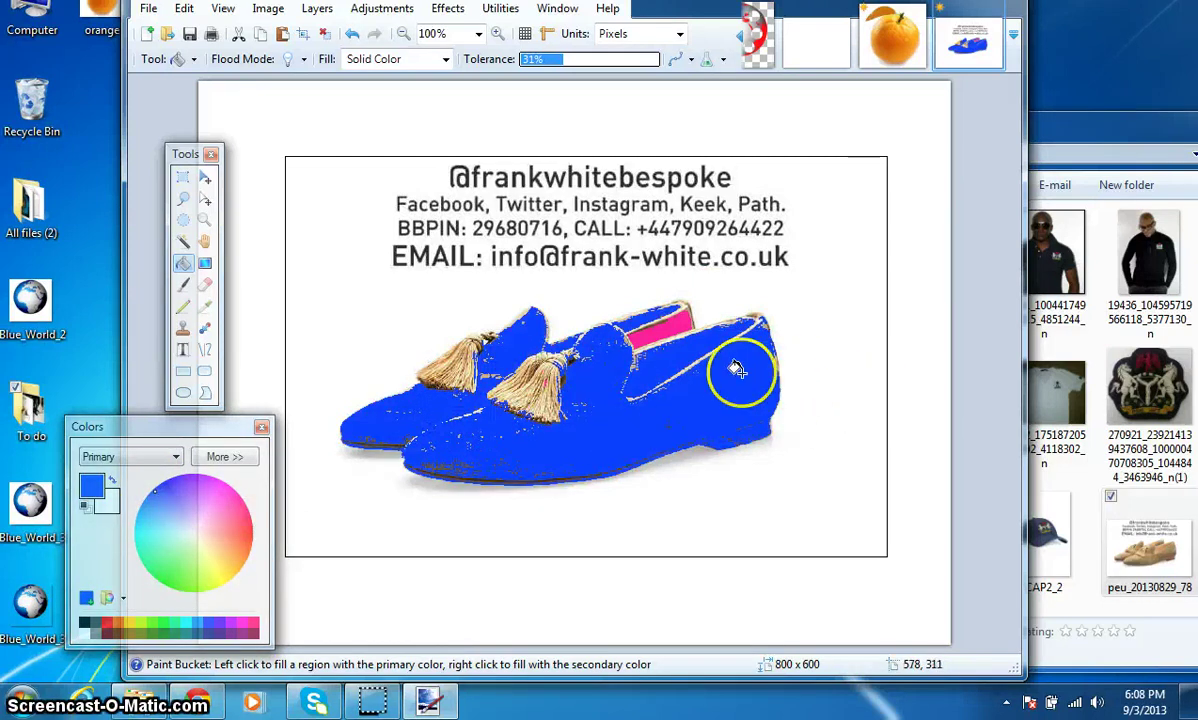
# Fill the rear shoe's pink lining and the front shoe's toe patch with blue at 31% tolerance
pyautogui.click(657, 326)
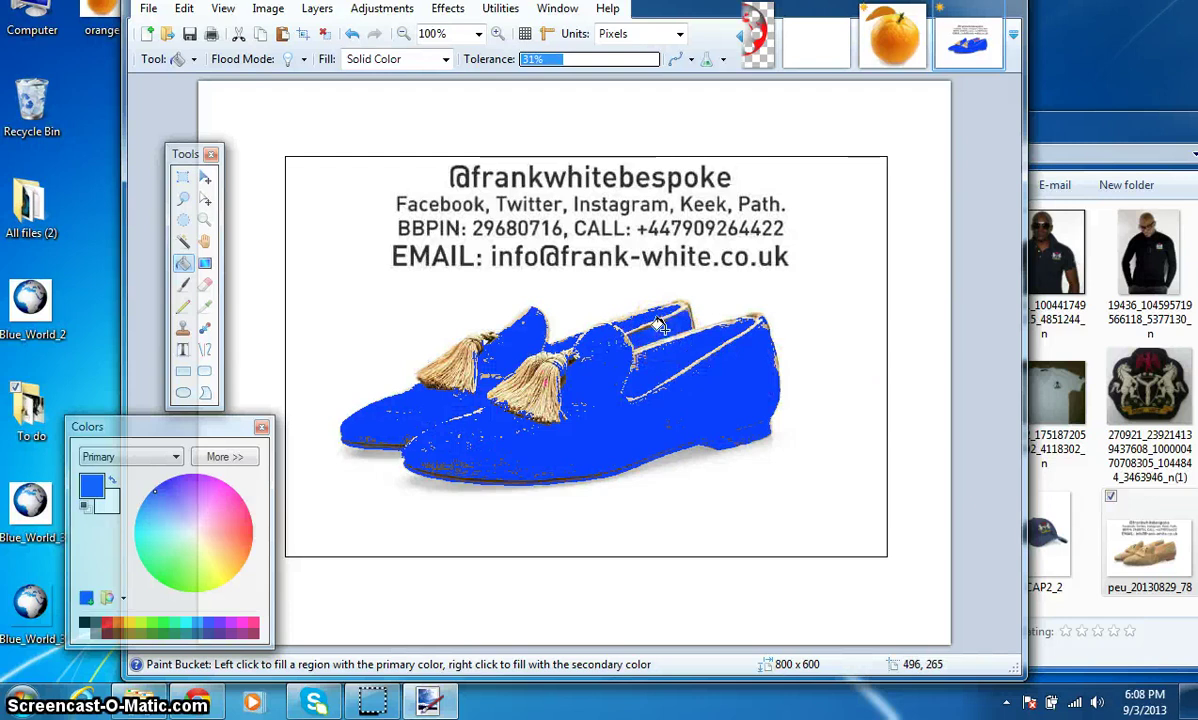
pyautogui.click(455, 472)
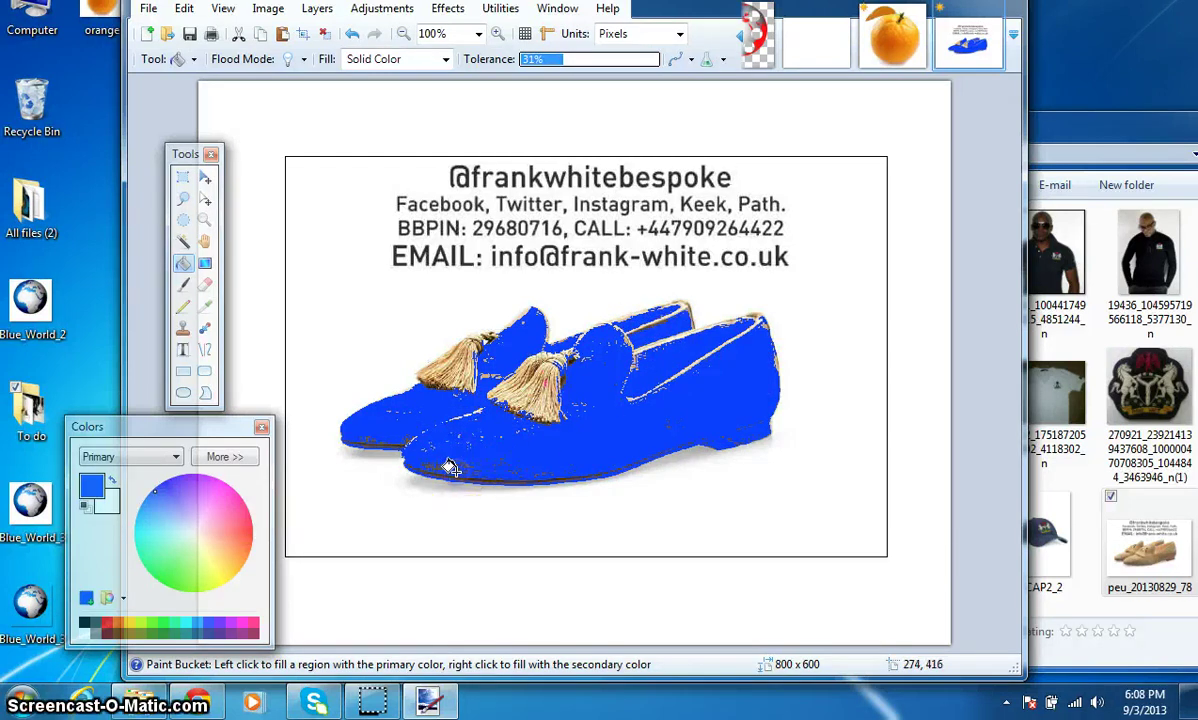
# Paint over the front shoe's beige trim lines, unfilled specks and heel edge in blue with the Paintbrush at width 40
pyautogui.click(184, 285)
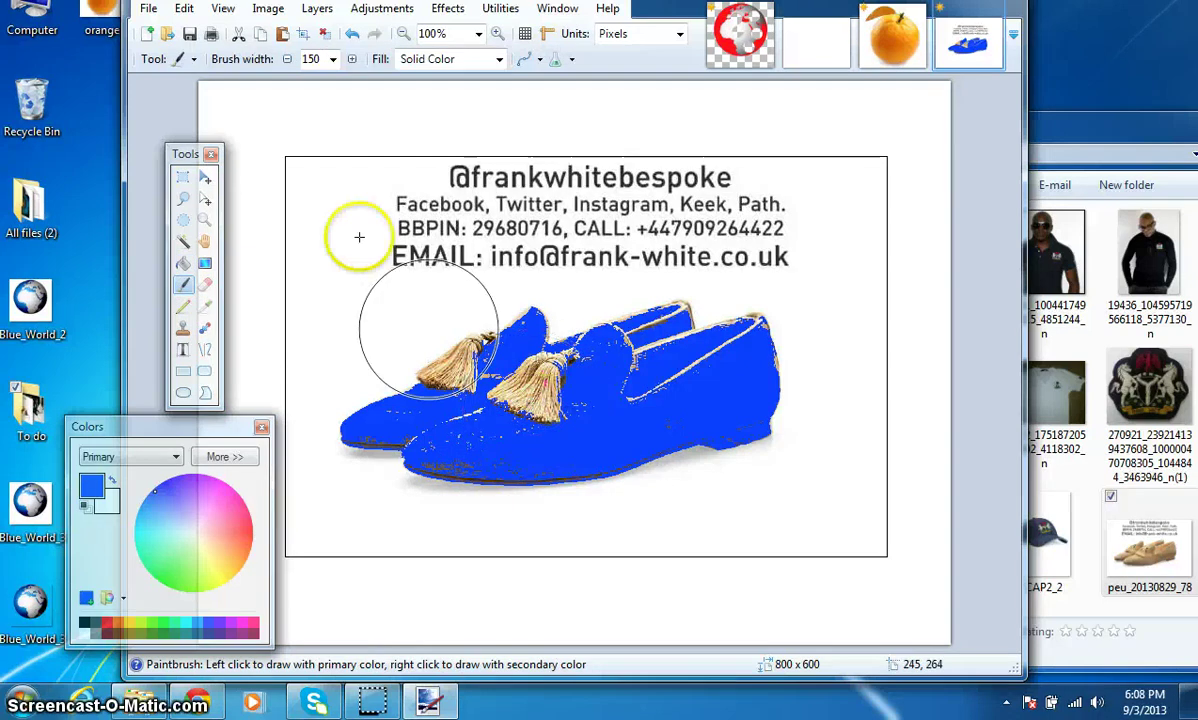
pyautogui.click(288, 59)
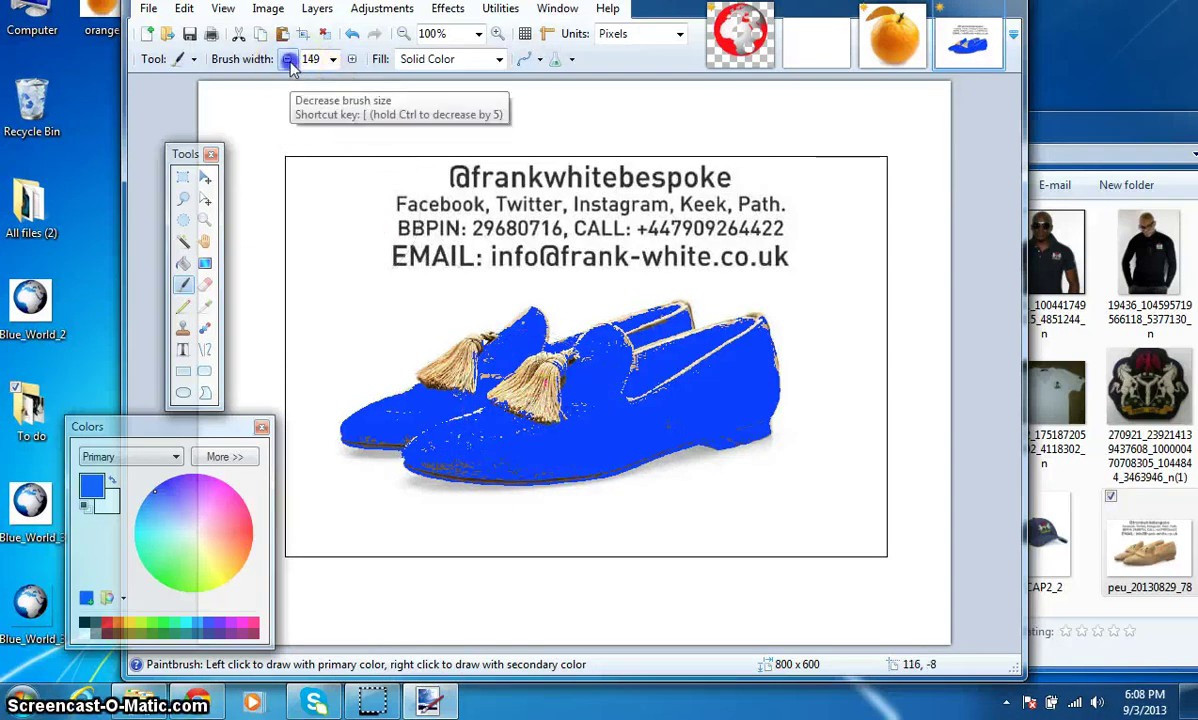
pyautogui.click(333, 61)
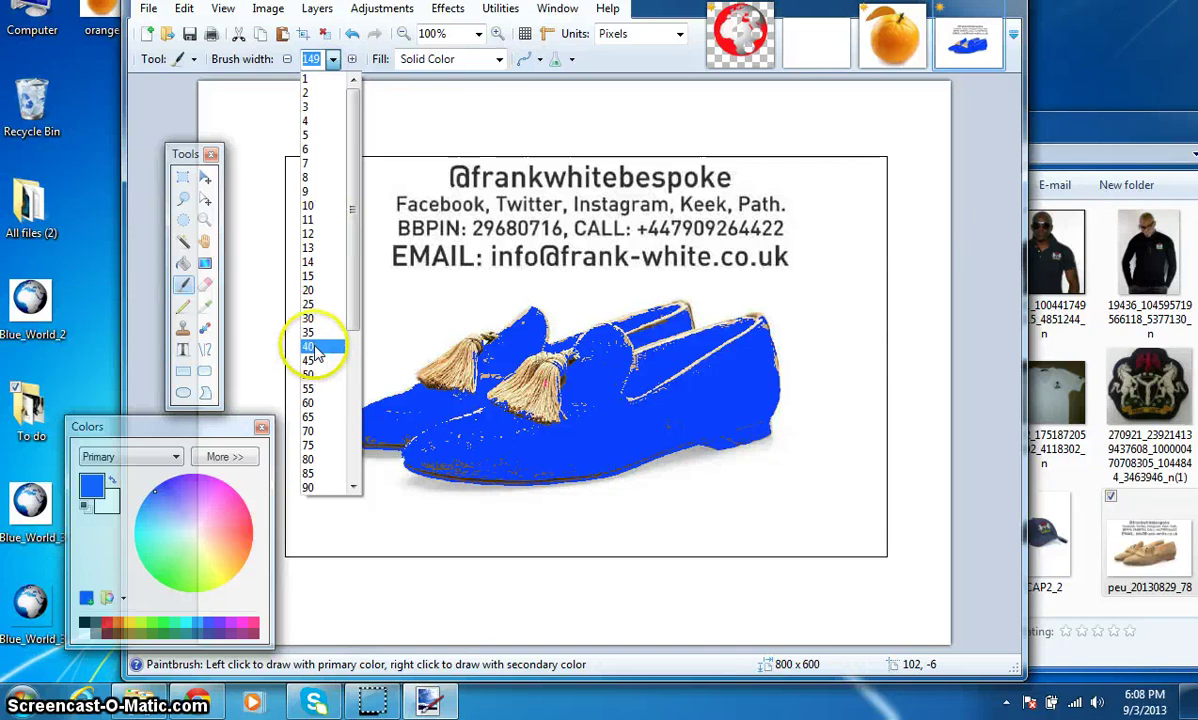
pyautogui.click(316, 350)
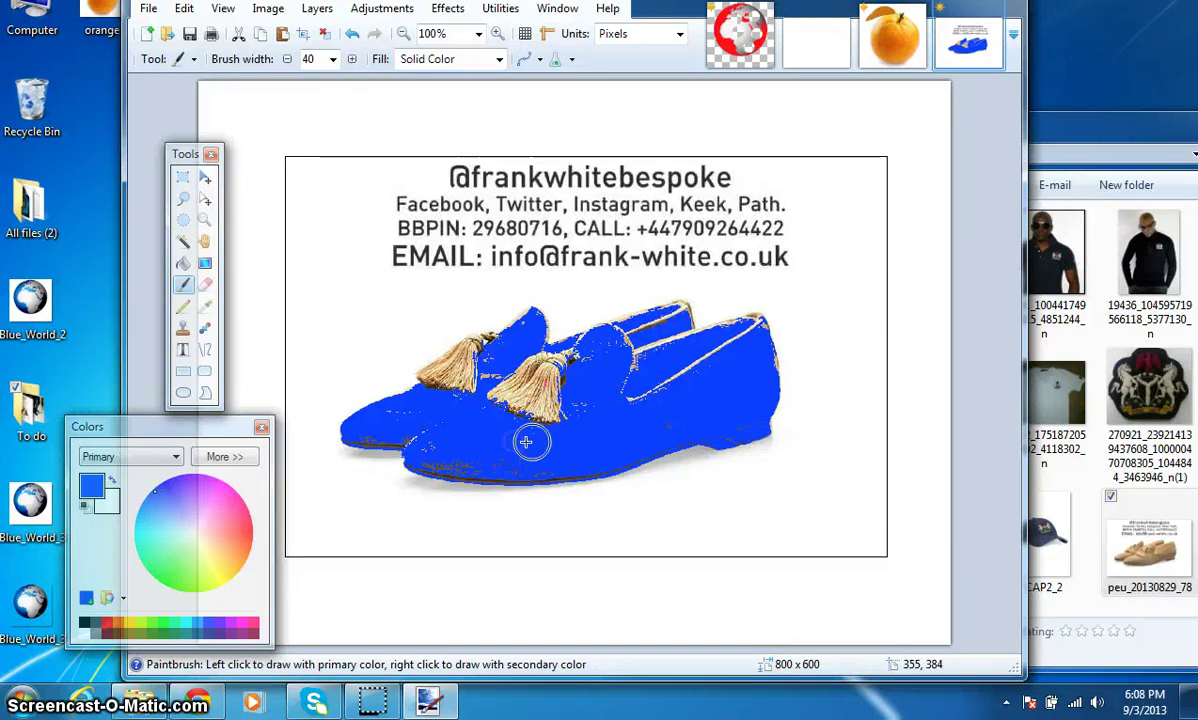
pyautogui.click(612, 404)
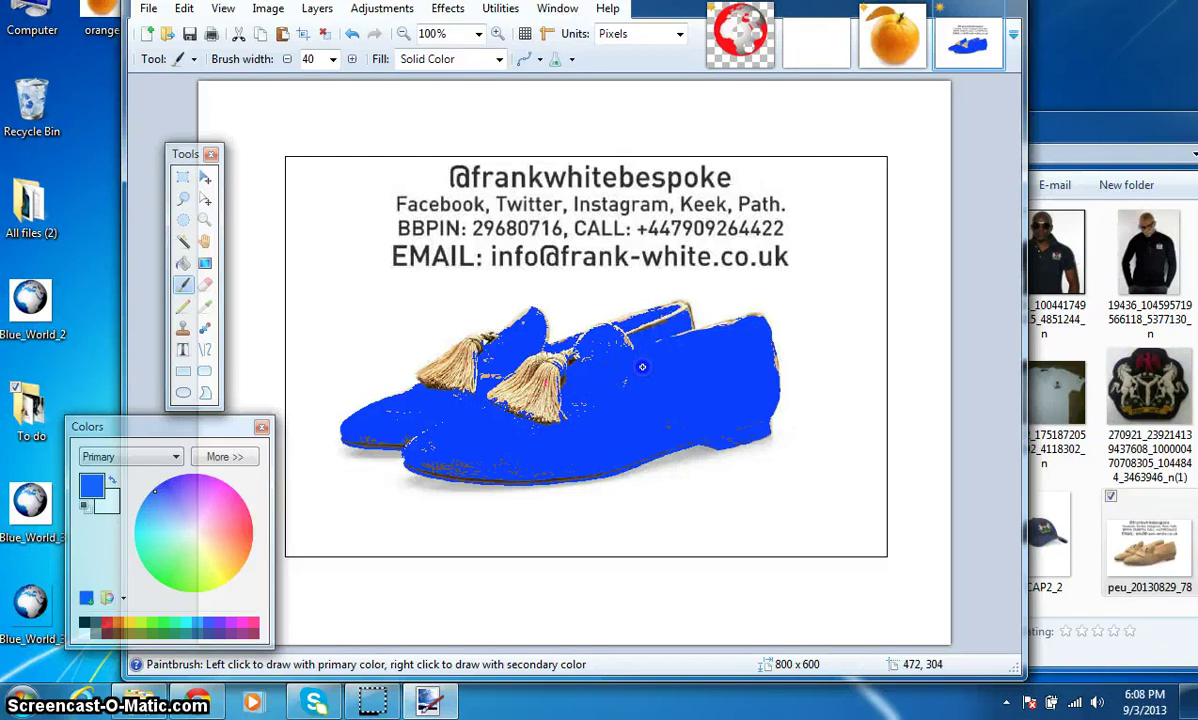
pyautogui.moveTo(620, 362)
pyautogui.mouseDown()
pyautogui.moveTo(479, 460)
pyautogui.moveTo(454, 442)
pyautogui.moveTo(695, 318)
pyautogui.moveTo(728, 312)
pyautogui.moveTo(739, 330)
pyautogui.moveTo(692, 315)
pyautogui.mouseUp()
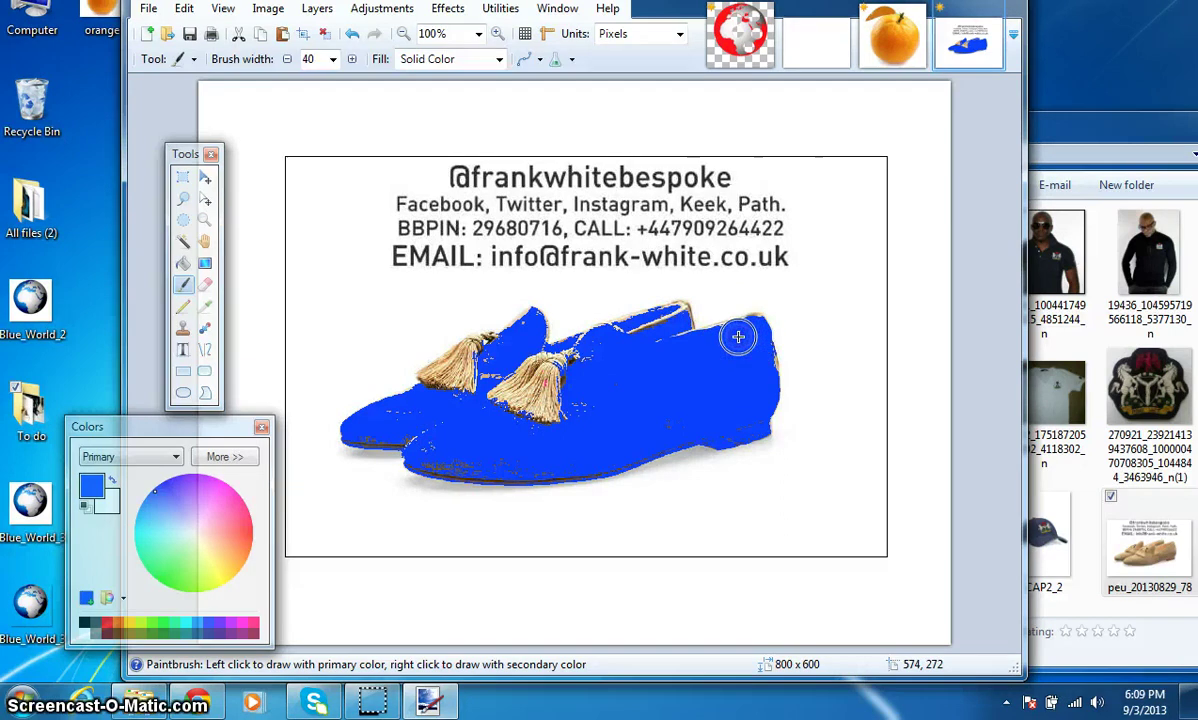
pyautogui.moveTo(556, 404)
pyautogui.mouseDown()
pyautogui.moveTo(632, 396)
pyautogui.moveTo(564, 382)
pyautogui.moveTo(430, 432)
pyautogui.moveTo(366, 420)
pyautogui.moveTo(449, 441)
pyautogui.moveTo(441, 453)
pyautogui.moveTo(499, 459)
pyautogui.mouseUp()
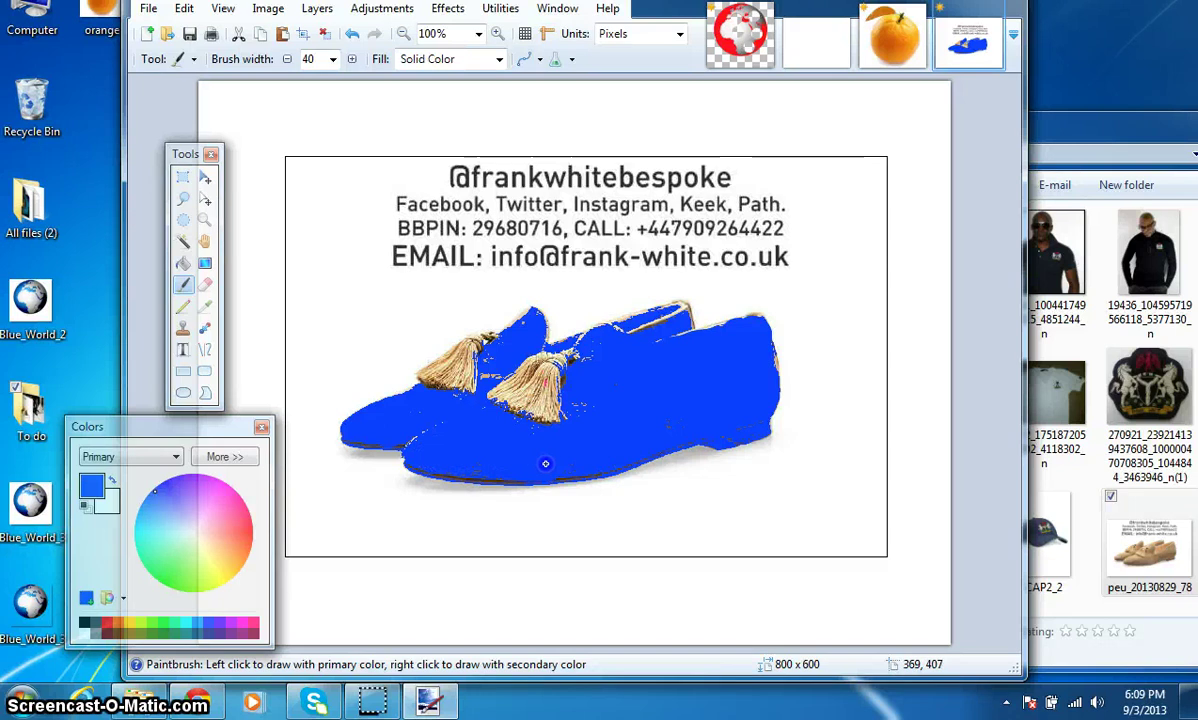
pyautogui.moveTo(725, 400)
pyautogui.mouseDown()
pyautogui.moveTo(778, 358)
pyautogui.moveTo(761, 364)
pyautogui.mouseUp()
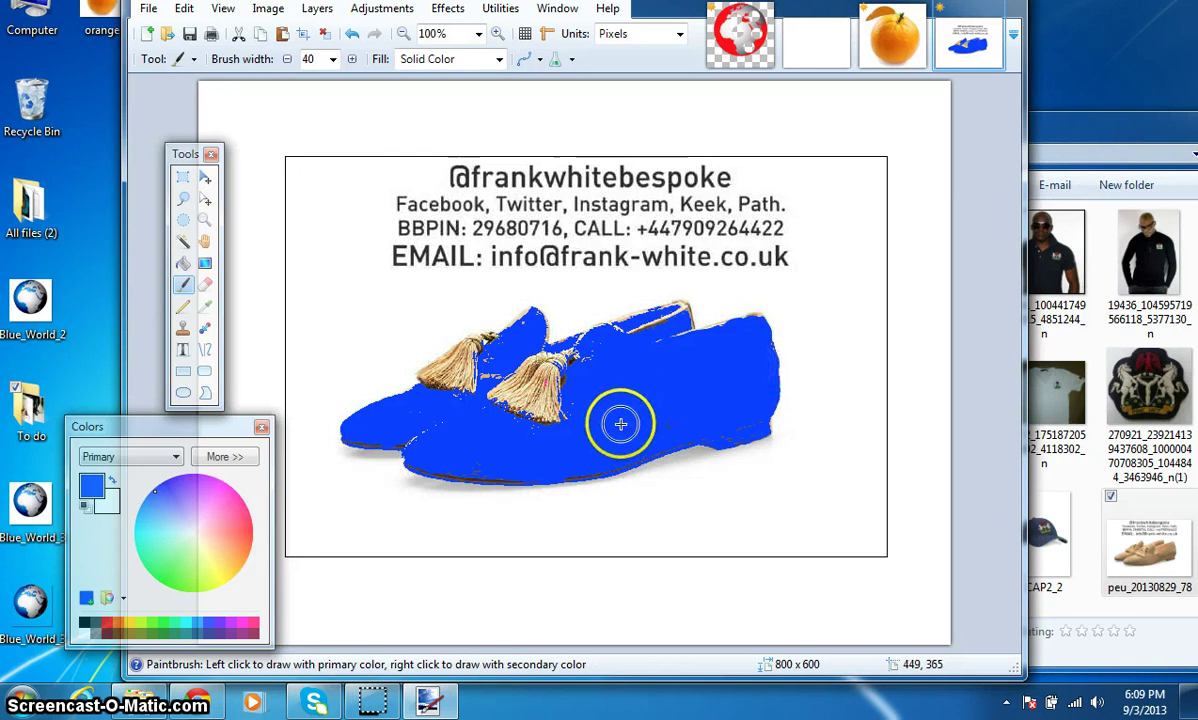